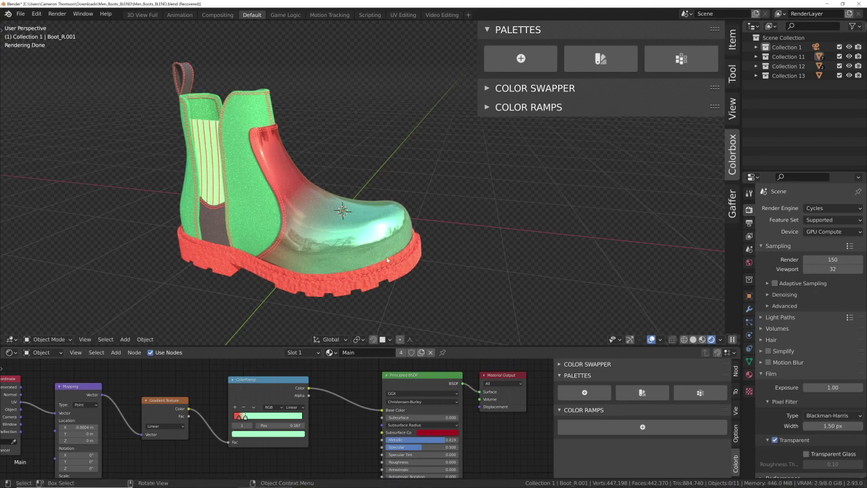
Switch to the web browser, look through the TurboSquid Men Chelsea Boots 3D page, and return to Blender.
{"action": "mouse_move", "coordinate": [325, 481]}
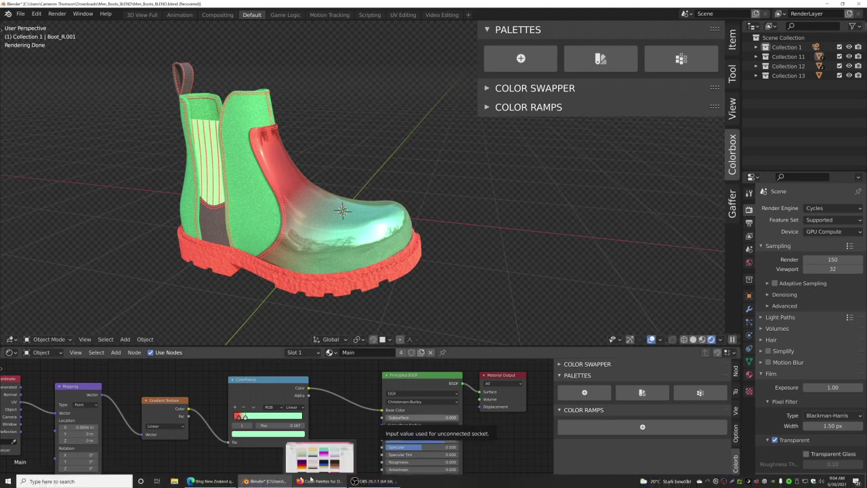
{"action": "left_click", "coordinate": [325, 481]}
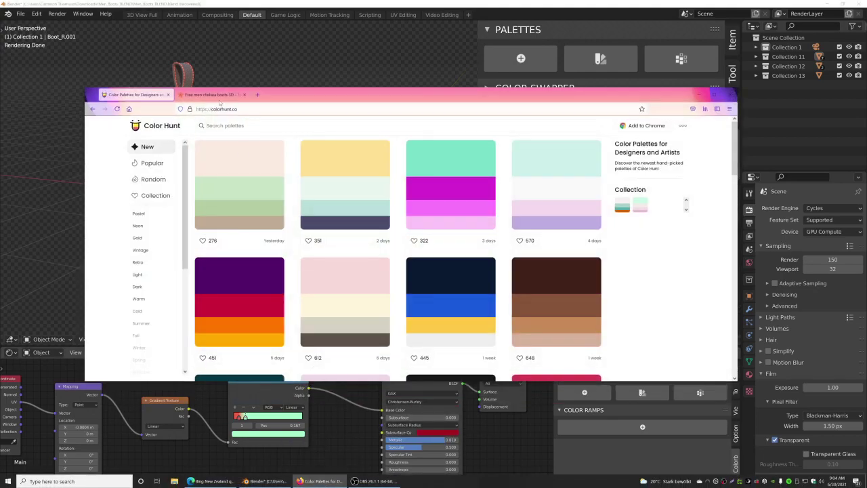
{"action": "left_click", "coordinate": [219, 95]}
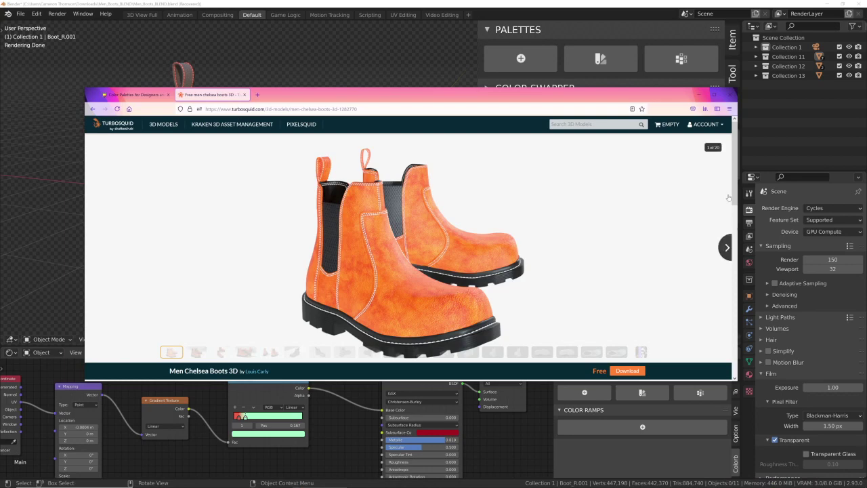
{"action": "left_click_drag", "start_coordinate": [737, 181], "coordinate": [742, 273]}
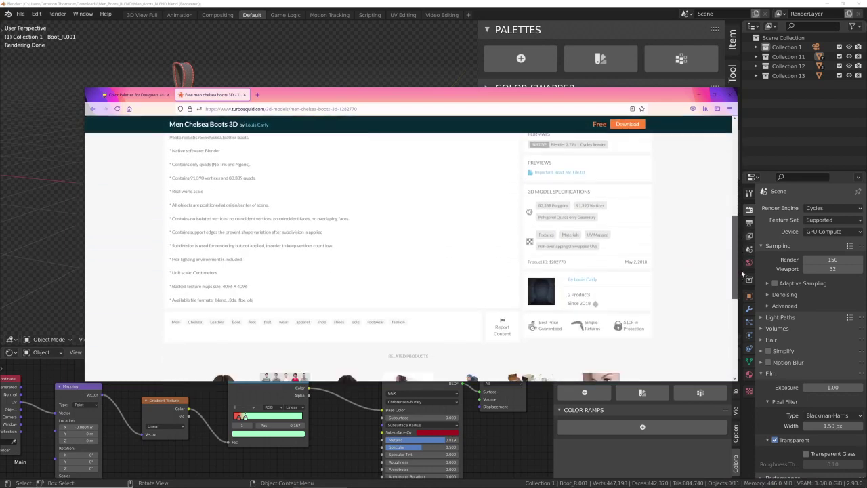
{"action": "scroll", "coordinate": [355, 254], "scroll_direction": "up", "scroll_amount": 5}
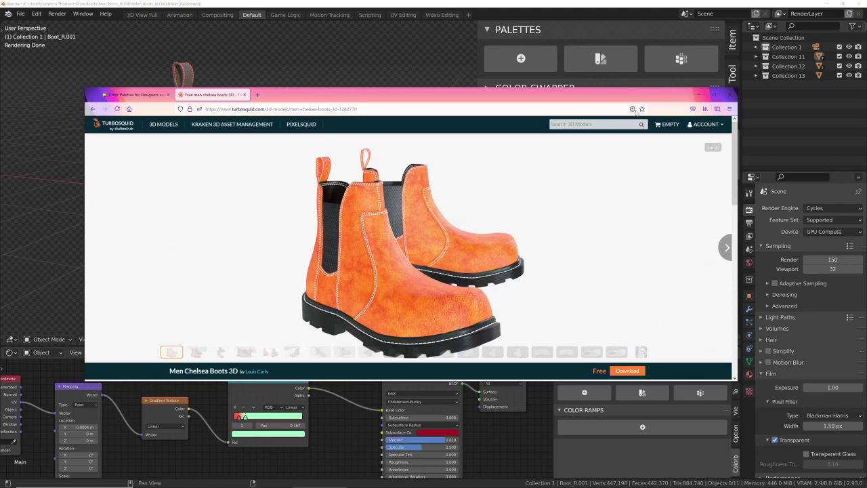
{"action": "left_click", "coordinate": [698, 94]}
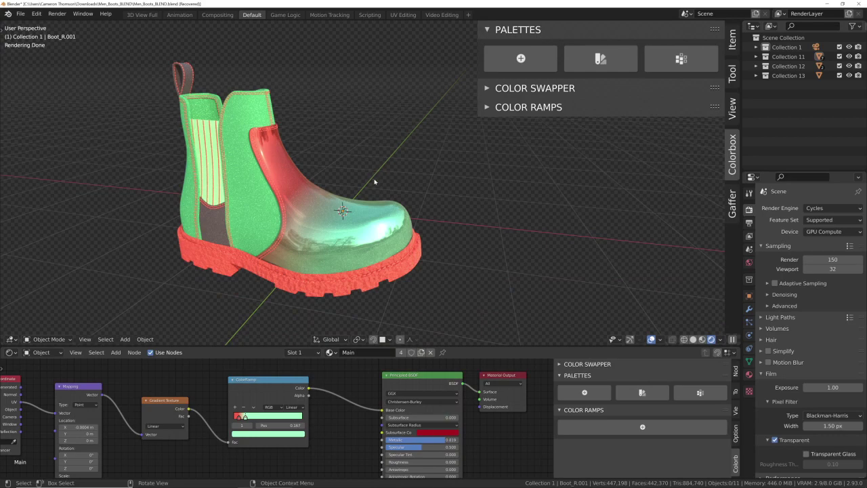
Try reordering the Colorbox sections by moving Color Swapper above Palettes, and restore the original order.
{"action": "middle_click_drag", "start_coordinate": [374, 180], "coordinate": [285, 226]}
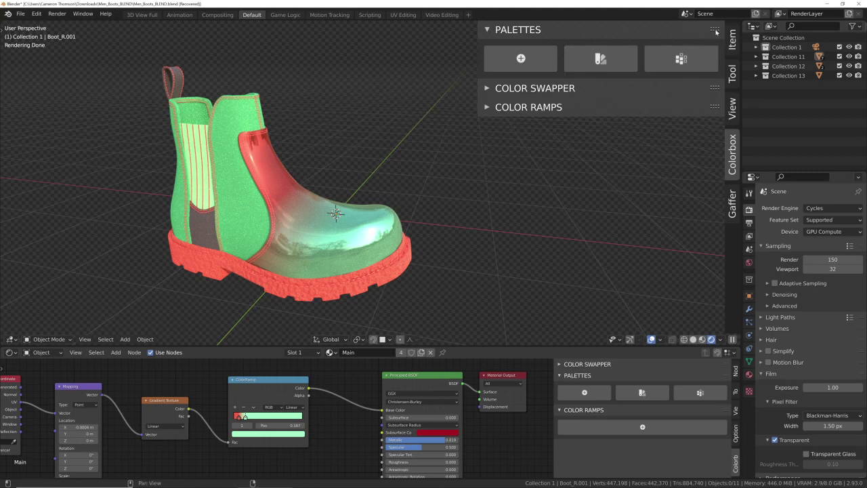
{"action": "left_click_drag", "start_coordinate": [715, 88], "coordinate": [715, 26]}
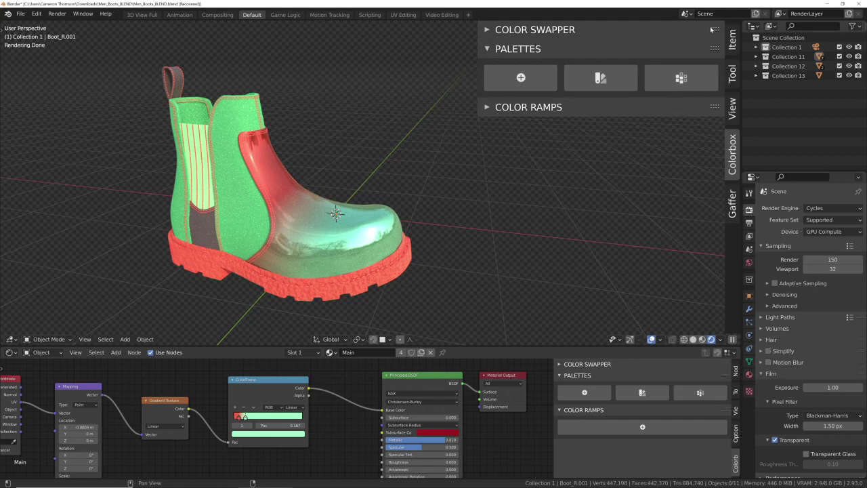
{"action": "left_click_drag", "start_coordinate": [714, 29], "coordinate": [711, 87]}
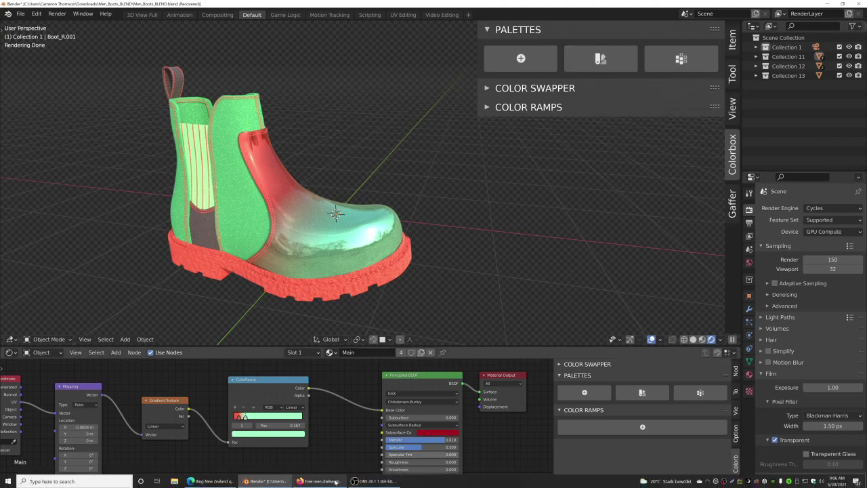
Switch to the browser, browse the new and popular palettes on Color Hunt, and return to Blender.
{"action": "left_click", "coordinate": [318, 480]}
{"action": "left_click", "coordinate": [134, 95]}
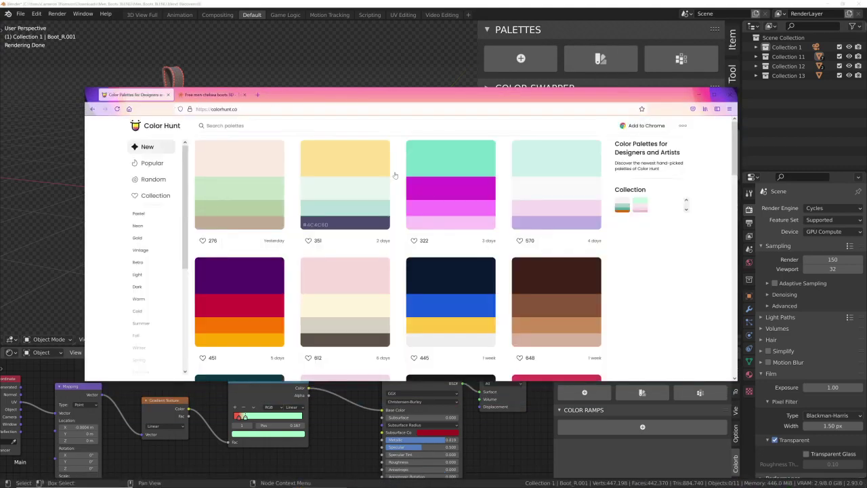
{"action": "scroll", "coordinate": [430, 278], "scroll_direction": "down", "scroll_amount": 8}
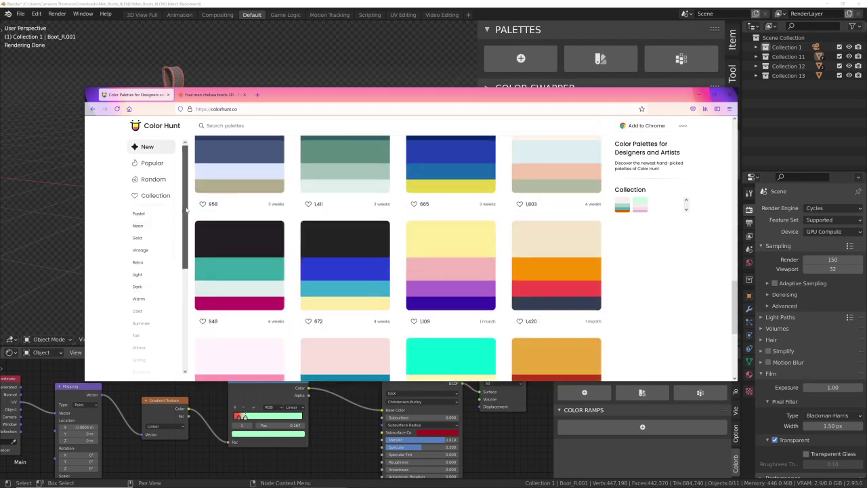
{"action": "left_click_drag", "start_coordinate": [185, 205], "coordinate": [186, 135]}
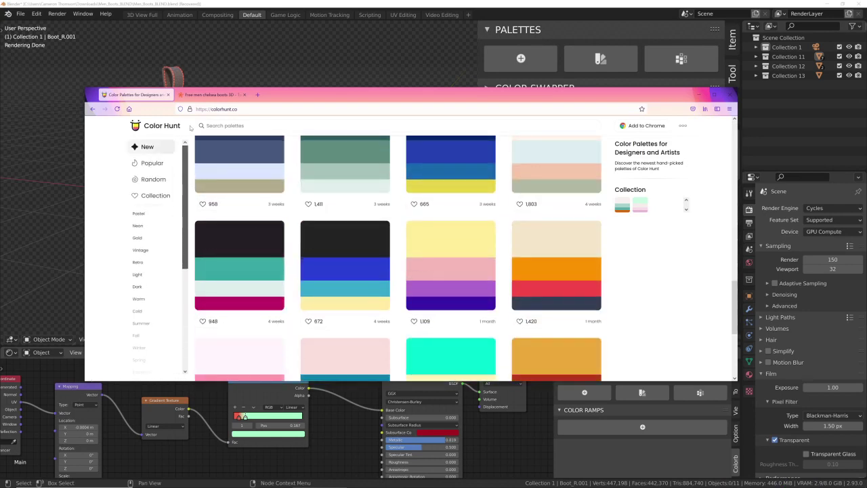
{"action": "left_click", "coordinate": [151, 167]}
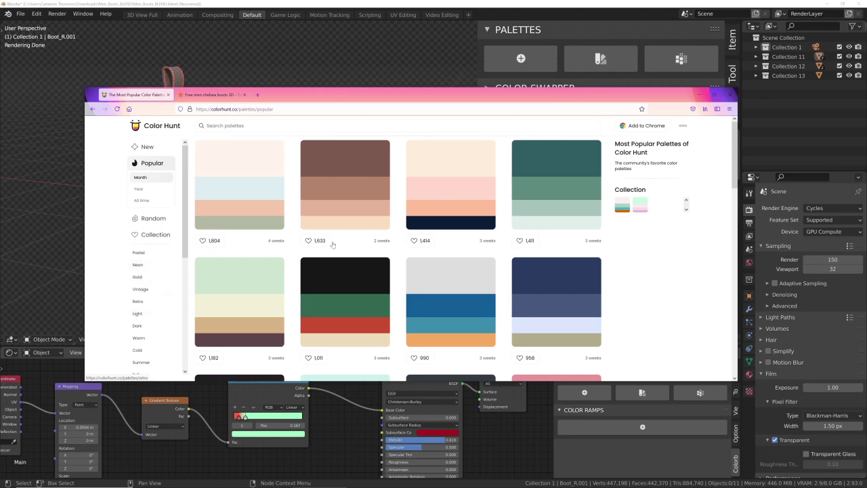
{"action": "left_click", "coordinate": [699, 95]}
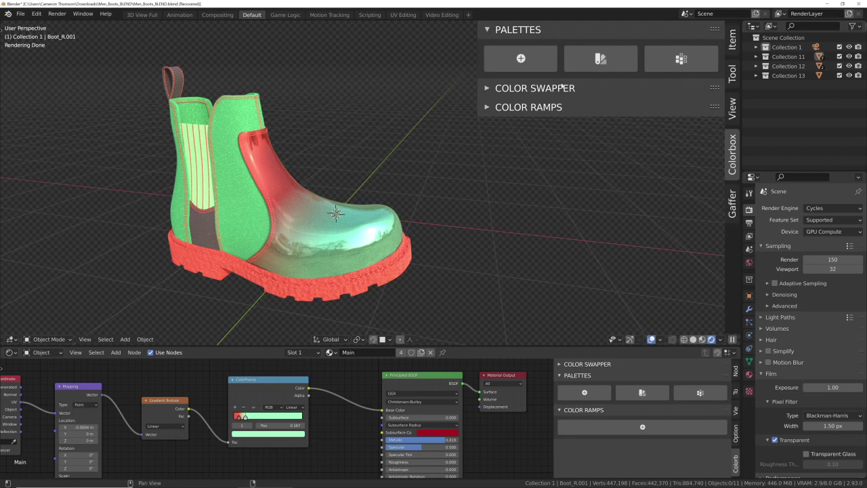
Add a new palette collection, collapse and expand it, and view its additional options.
{"action": "left_click", "coordinate": [525, 61]}
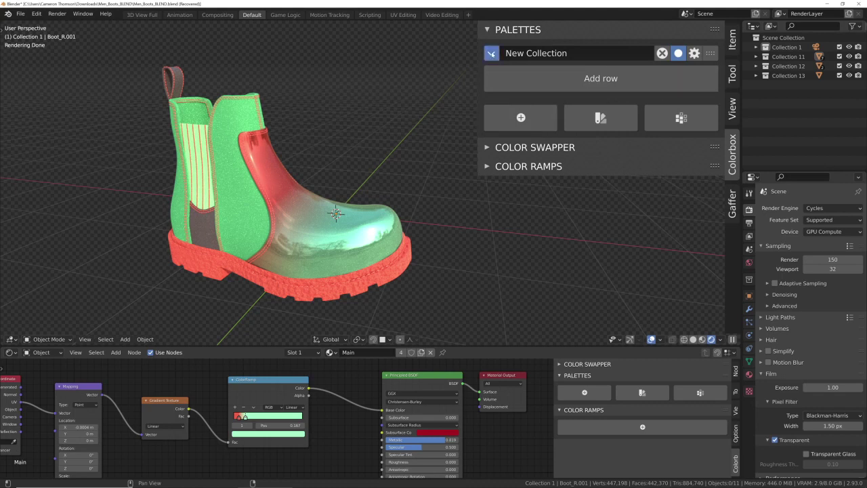
{"action": "left_click", "coordinate": [491, 53]}
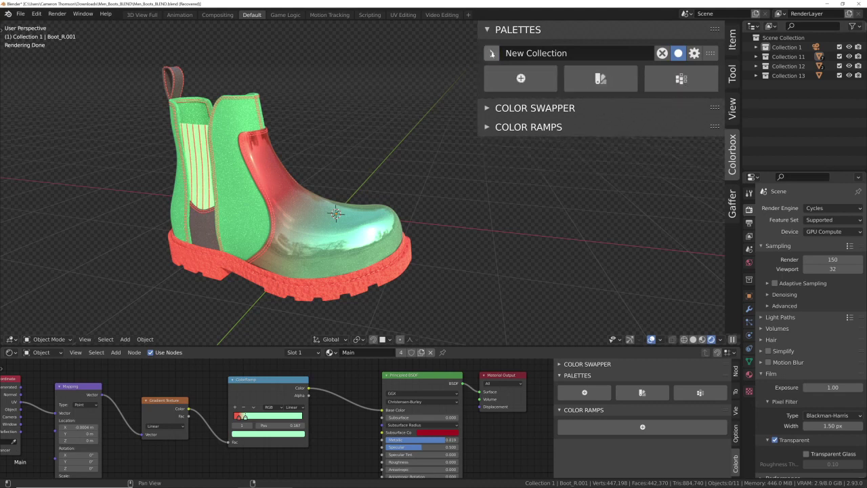
{"action": "left_click", "coordinate": [756, 56]}
{"action": "left_click", "coordinate": [757, 56]}
{"action": "left_click", "coordinate": [491, 53]}
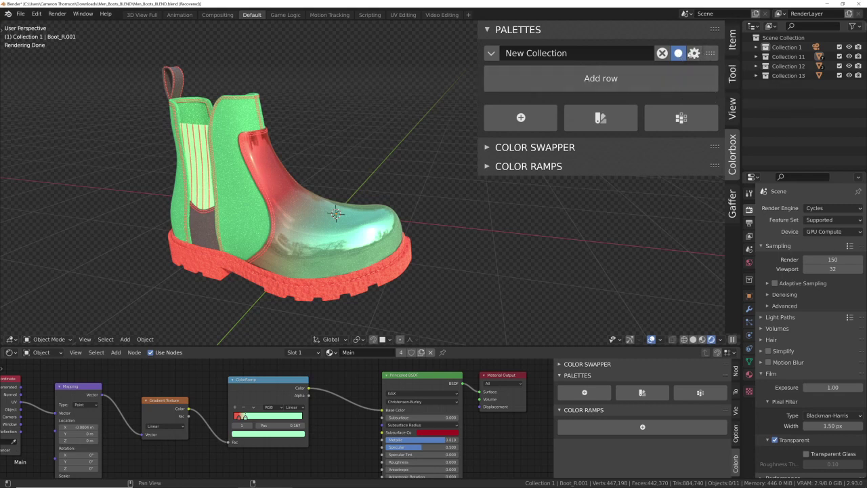
{"action": "left_click", "coordinate": [694, 53]}
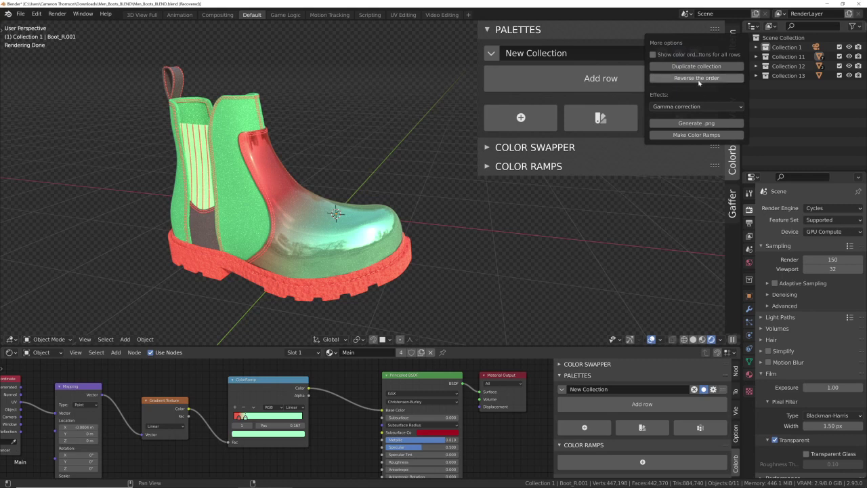
Add a color row to New Collection and name it My_palette.
{"action": "left_click", "coordinate": [569, 79]}
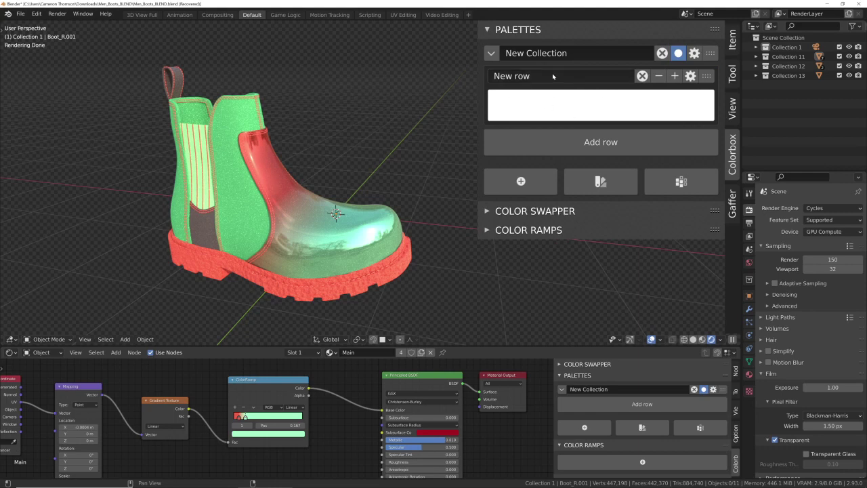
{"action": "left_click", "coordinate": [555, 77]}
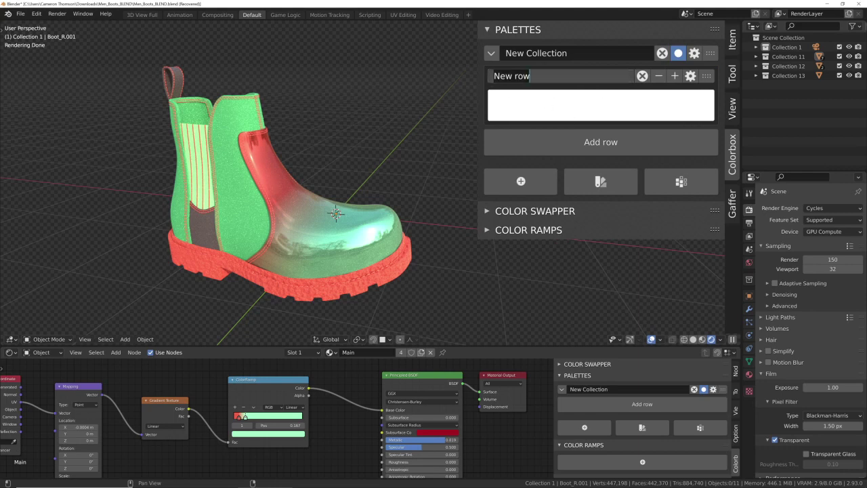
{"action": "type", "text": "My_p"}
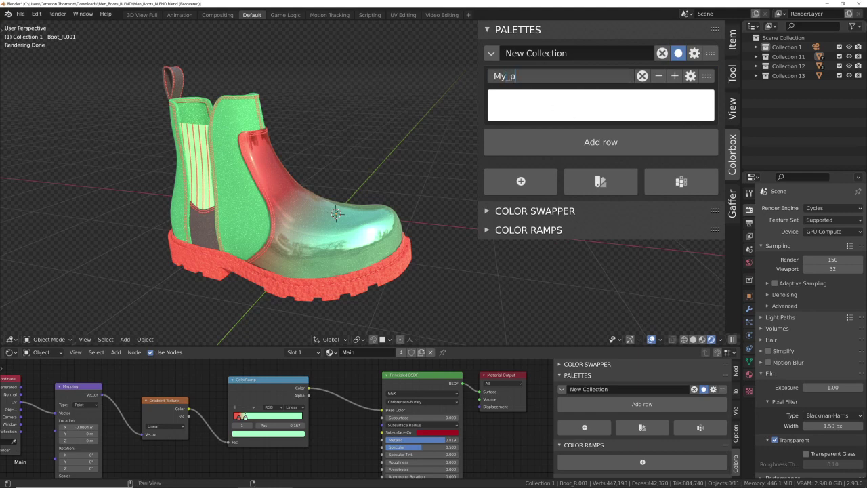
{"action": "type", "text": "alette"}
{"action": "key", "text": "Return"}
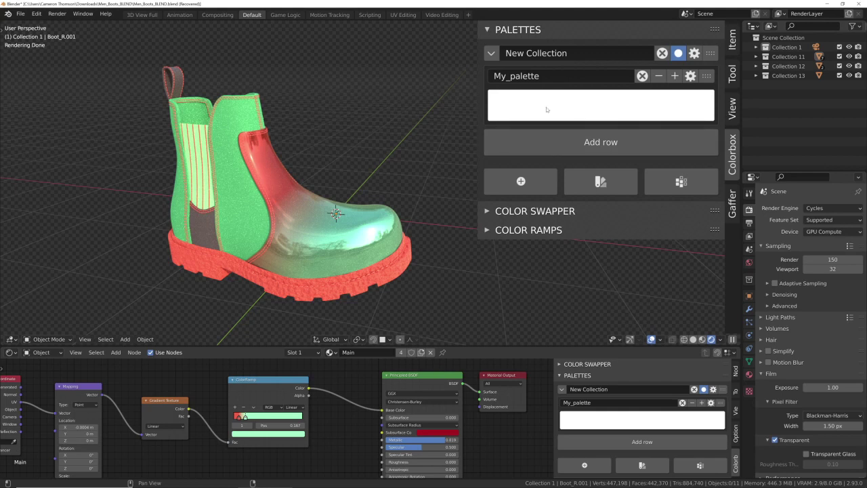
Set the My_palette swatch to bright green and show its color value in Hex mode.
{"action": "left_click", "coordinate": [615, 109]}
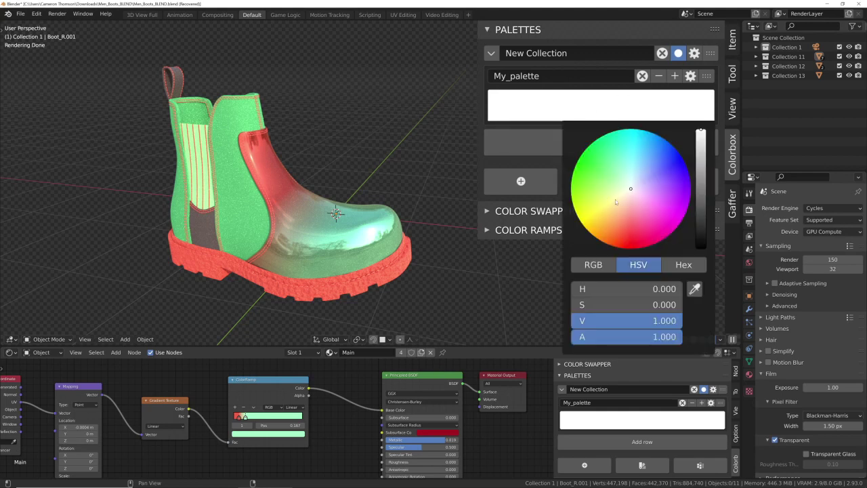
{"action": "mouse_move", "coordinate": [616, 201]}
{"action": "left_mouse_down"}
{"action": "mouse_move", "coordinate": [654, 223]}
{"action": "mouse_move", "coordinate": [655, 134]}
{"action": "mouse_move", "coordinate": [608, 143]}
{"action": "mouse_move", "coordinate": [632, 173]}
{"action": "mouse_move", "coordinate": [580, 170]}
{"action": "left_mouse_up"}
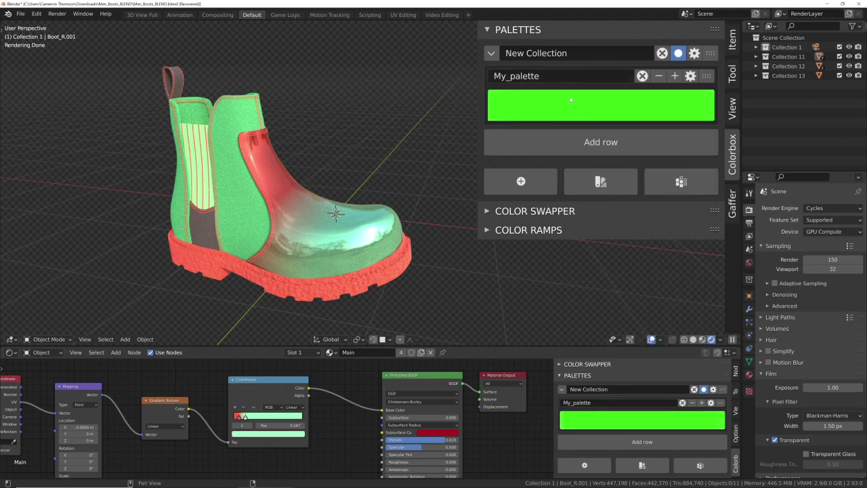
{"action": "left_click", "coordinate": [606, 106]}
{"action": "left_click", "coordinate": [682, 264]}
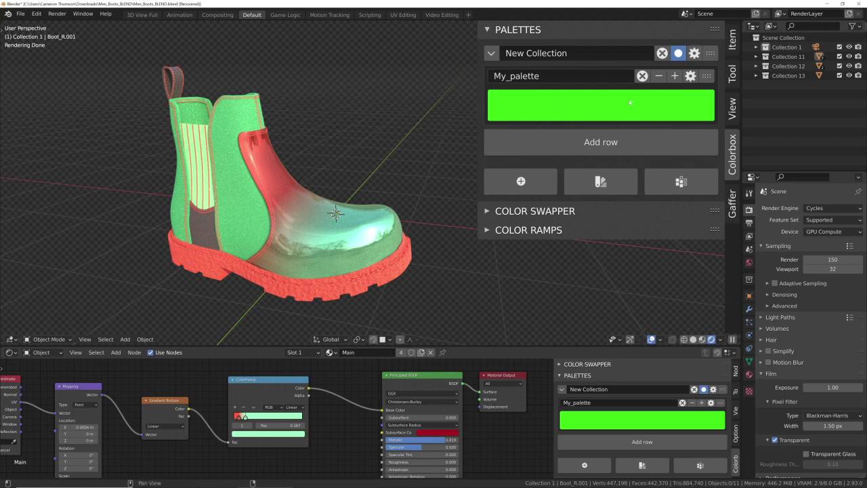
Add three color swatches to My_palette and remove the last two.
{"action": "left_click", "coordinate": [677, 80]}
{"action": "left_click", "coordinate": [676, 78]}
{"action": "left_click", "coordinate": [676, 79]}
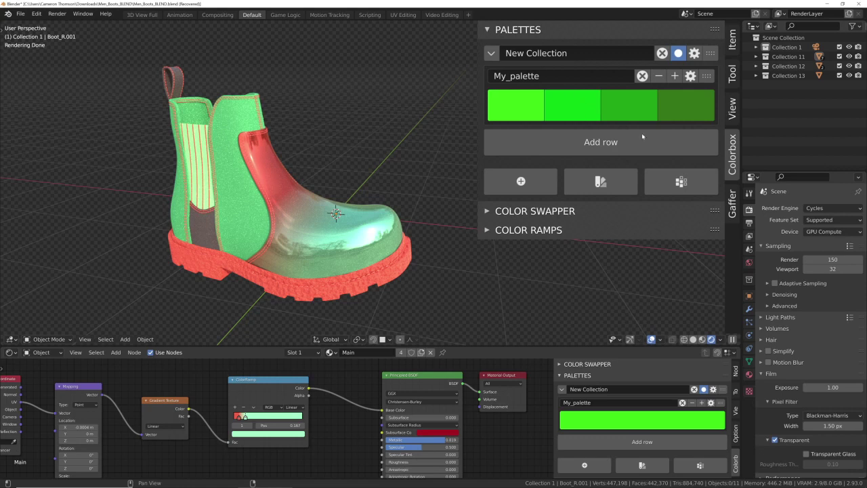
{"action": "left_click", "coordinate": [659, 76]}
{"action": "left_click", "coordinate": [659, 75]}
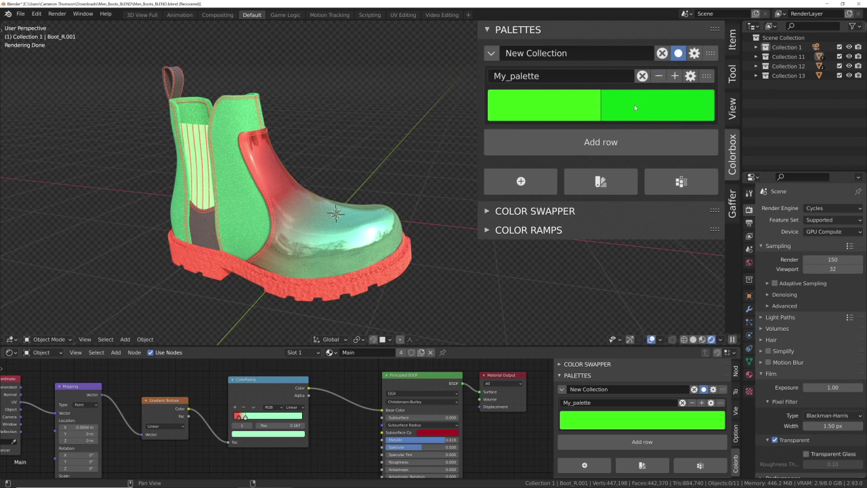
Set the second My_palette swatch to yellow, hex D1BA00, and add two more swatches.
{"action": "left_click", "coordinate": [644, 106]}
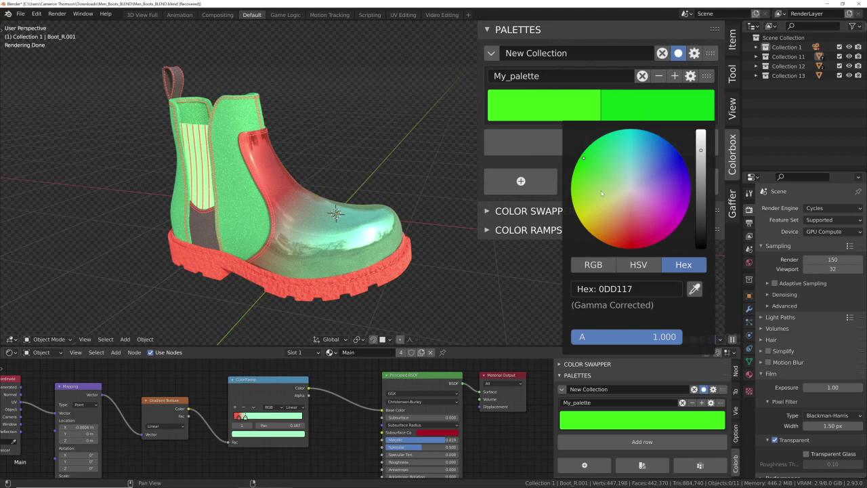
{"action": "left_click_drag", "start_coordinate": [584, 202], "coordinate": [583, 220]}
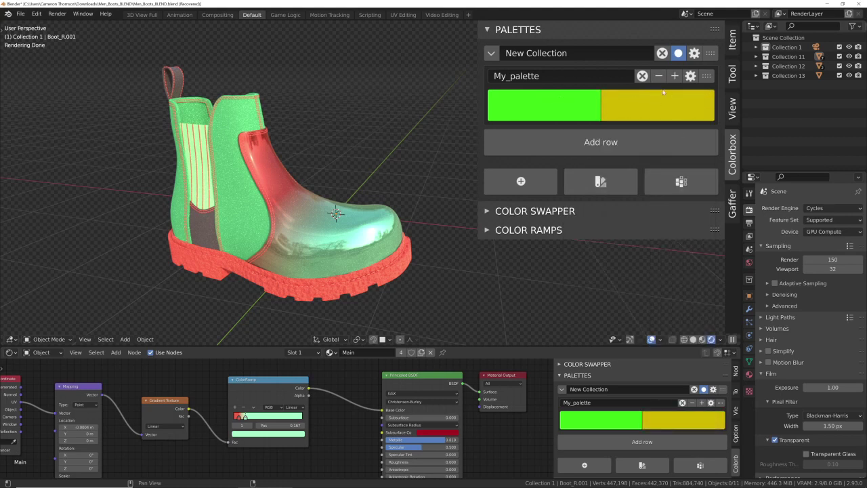
{"action": "left_click", "coordinate": [675, 76]}
{"action": "left_click", "coordinate": [675, 75]}
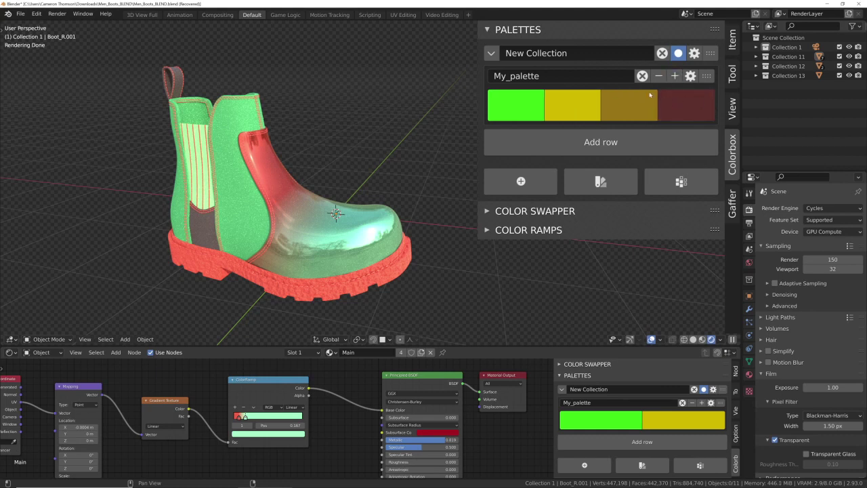
Recolor the second, third and fourth My_palette swatches to spring green, dark red and dark purple.
{"action": "left_click", "coordinate": [571, 112]}
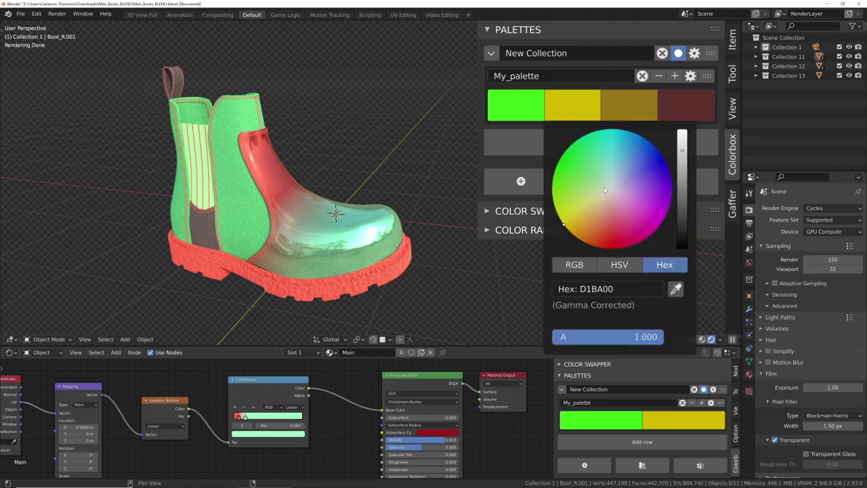
{"action": "key", "text": "ctrl+v"}
{"action": "left_click", "coordinate": [635, 99]}
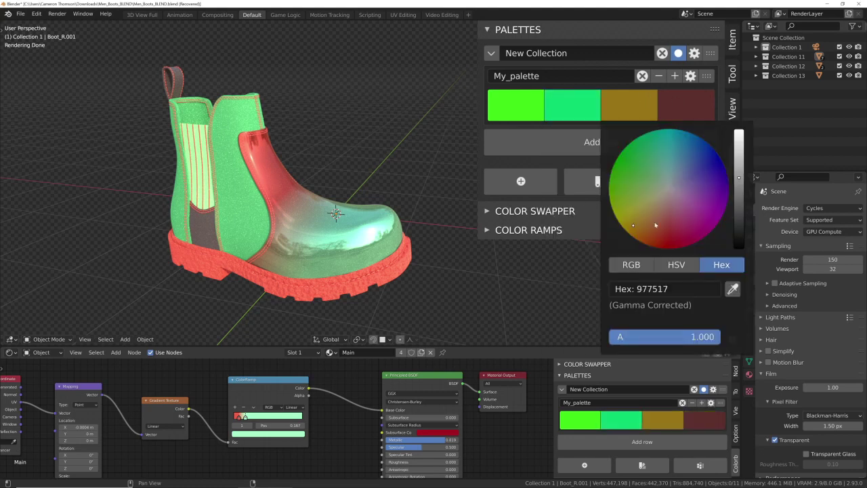
{"action": "key", "text": "ctrl+v"}
{"action": "left_click", "coordinate": [692, 112]}
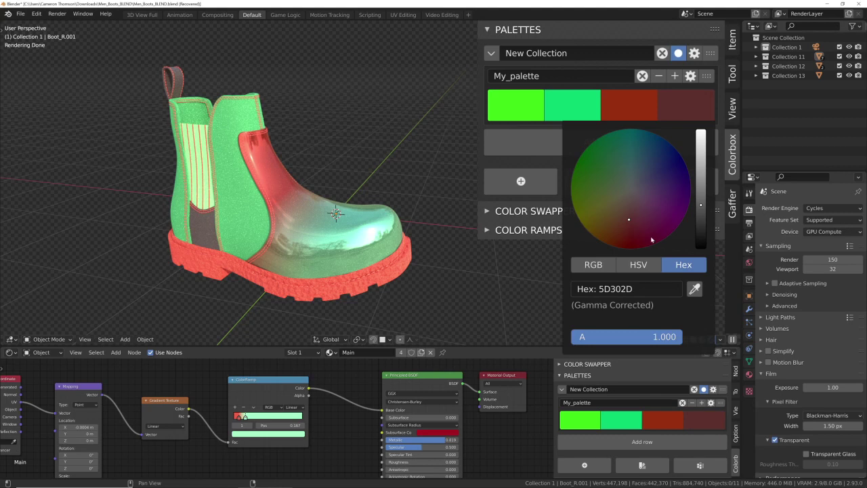
{"action": "key", "text": "ctrl+v"}
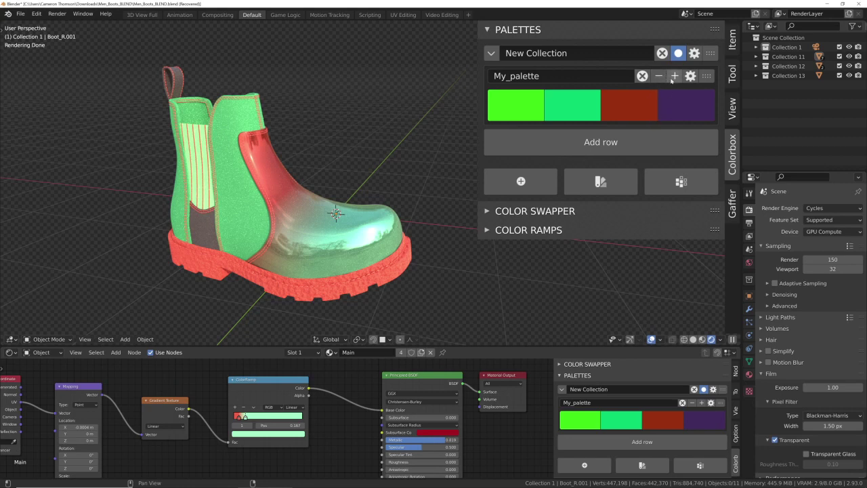
Add nine more color swatches to My_palette.
{"action": "left_click", "coordinate": [673, 77]}
{"action": "left_click", "coordinate": [674, 76]}
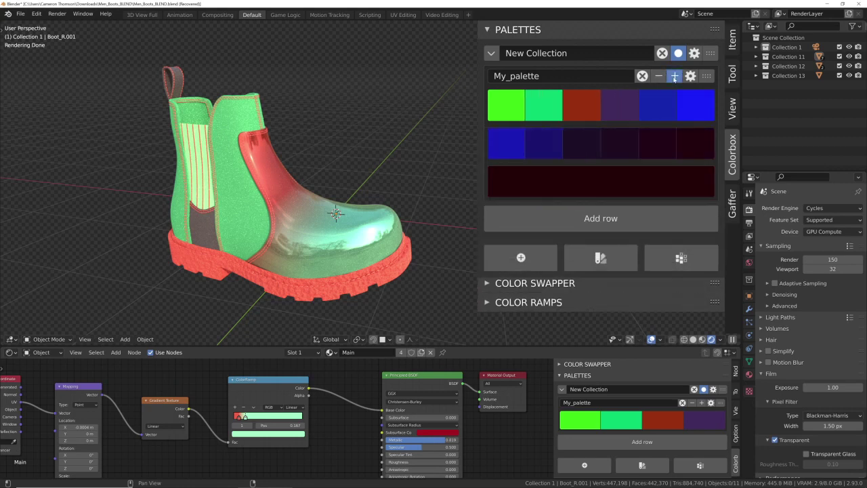
Add more color swatches to My_palette until it reaches a fifth row.
{"action": "left_click", "coordinate": [673, 77]}
{"action": "left_click", "coordinate": [674, 77]}
{"action": "left_click", "coordinate": [674, 76]}
{"action": "left_click", "coordinate": [673, 76]}
{"action": "left_click", "coordinate": [674, 77]}
{"action": "left_click", "coordinate": [673, 76]}
{"action": "left_click", "coordinate": [674, 77]}
{"action": "left_click", "coordinate": [674, 76]}
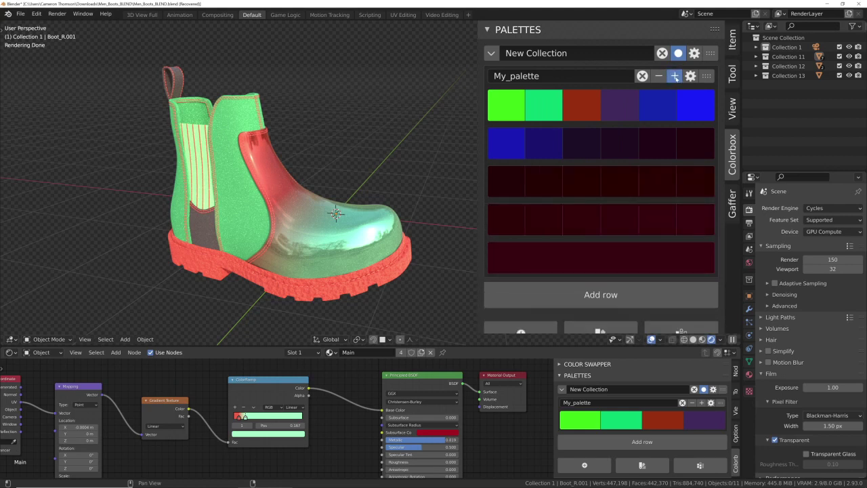
Remove the surplus swatches from My_palette so only its first four colors remain.
{"action": "left_click", "coordinate": [659, 76]}
{"action": "left_click", "coordinate": [659, 76]}
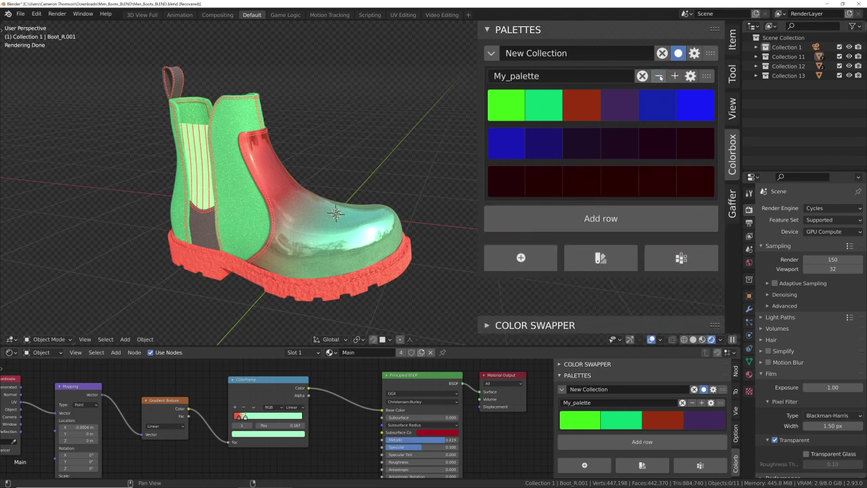
{"action": "left_click", "coordinate": [658, 76]}
{"action": "left_click", "coordinate": [659, 76]}
{"action": "left_click", "coordinate": [659, 76]}
{"action": "left_click", "coordinate": [659, 76]}
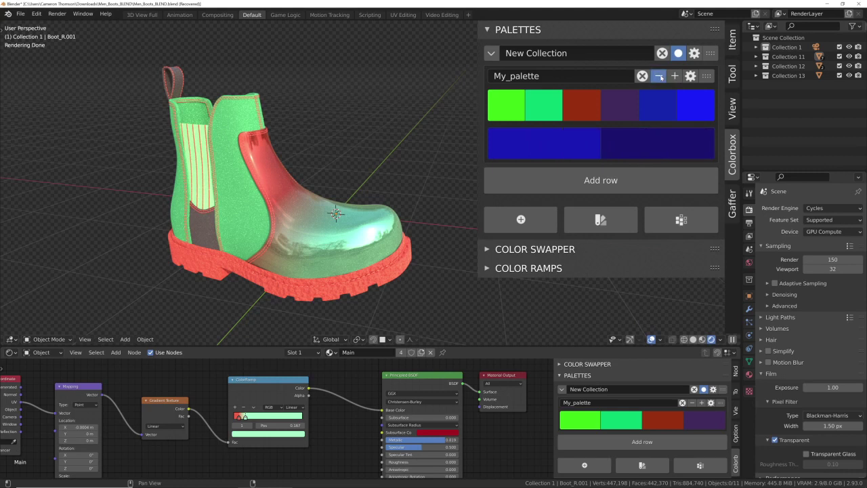
{"action": "left_click", "coordinate": [659, 76]}
{"action": "left_click", "coordinate": [659, 76]}
{"action": "left_click", "coordinate": [659, 76]}
{"action": "left_click", "coordinate": [658, 75]}
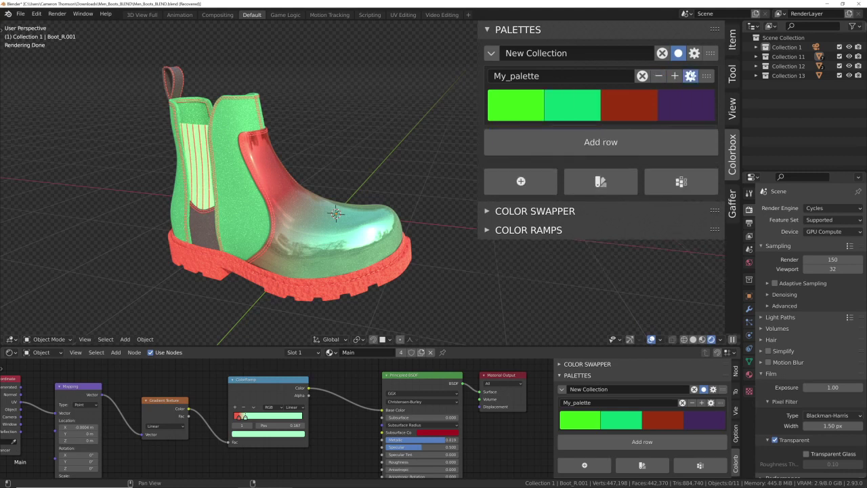
Show My_palette's color ordering buttons and reorder the swatches to spring green, dark purple, bright green, dark red.
{"action": "left_click", "coordinate": [690, 75]}
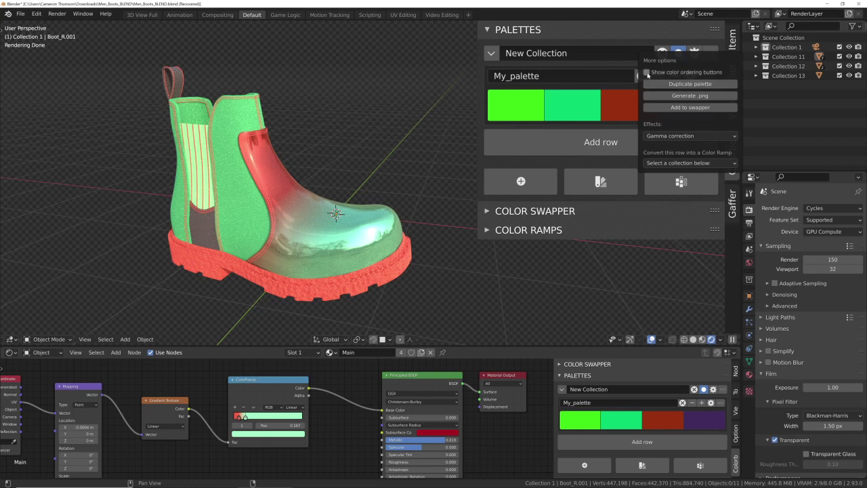
{"action": "left_click", "coordinate": [647, 72]}
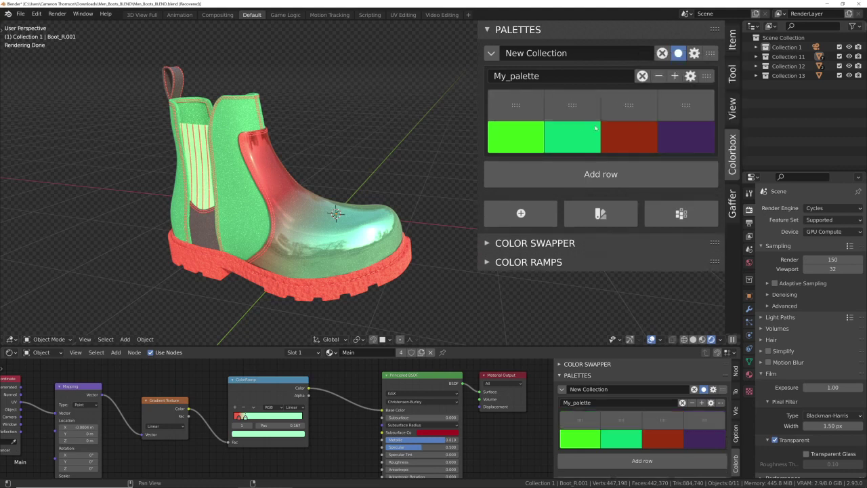
{"action": "left_click_drag", "start_coordinate": [685, 105], "coordinate": [576, 105]}
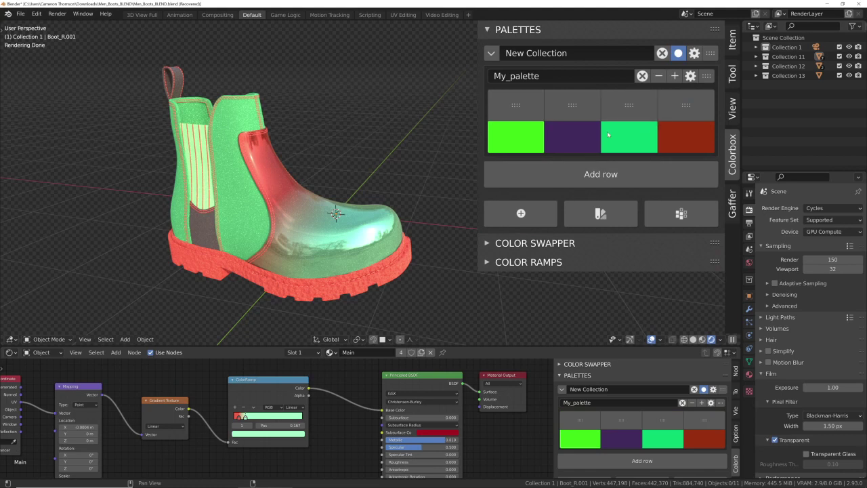
{"action": "left_click", "coordinate": [515, 105]}
{"action": "left_click", "coordinate": [630, 105]}
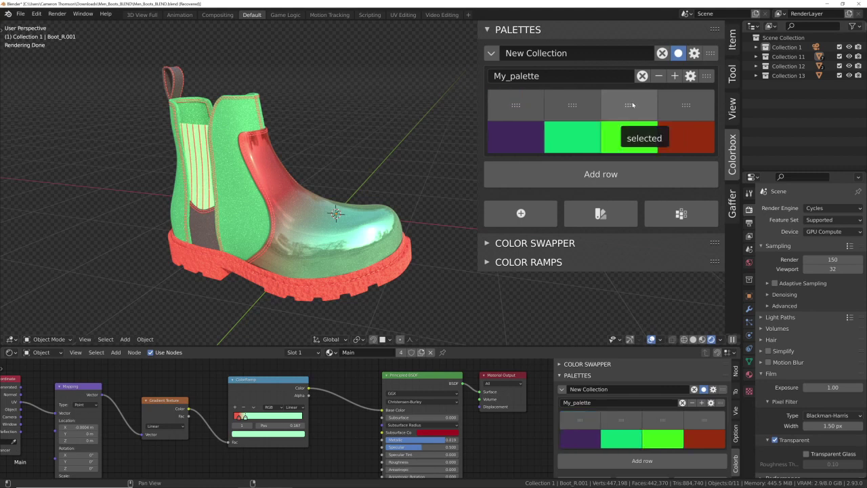
{"action": "left_click", "coordinate": [579, 119]}
{"action": "left_click", "coordinate": [515, 105]}
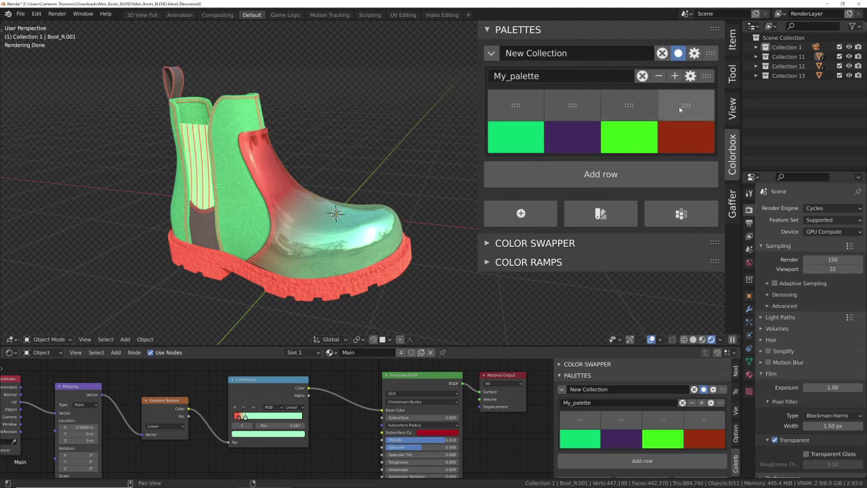
Hide My_palette's color ordering buttons and duplicate the palette.
{"action": "left_click", "coordinate": [690, 76]}
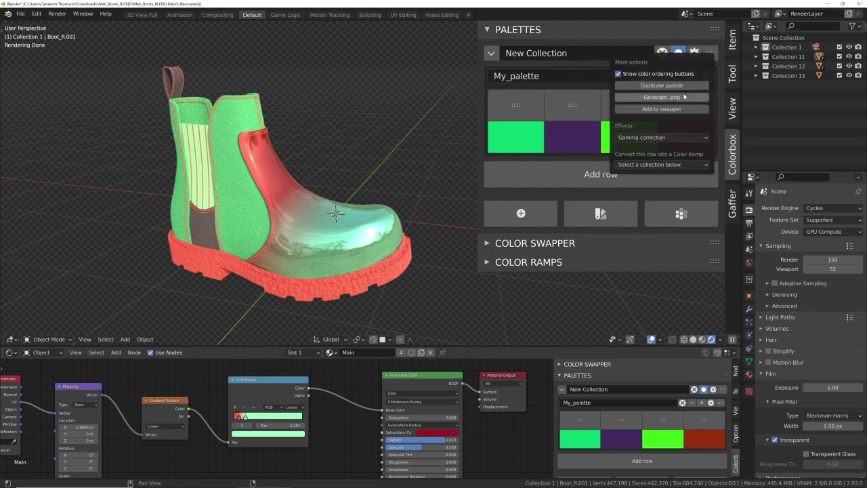
{"action": "left_click", "coordinate": [622, 74]}
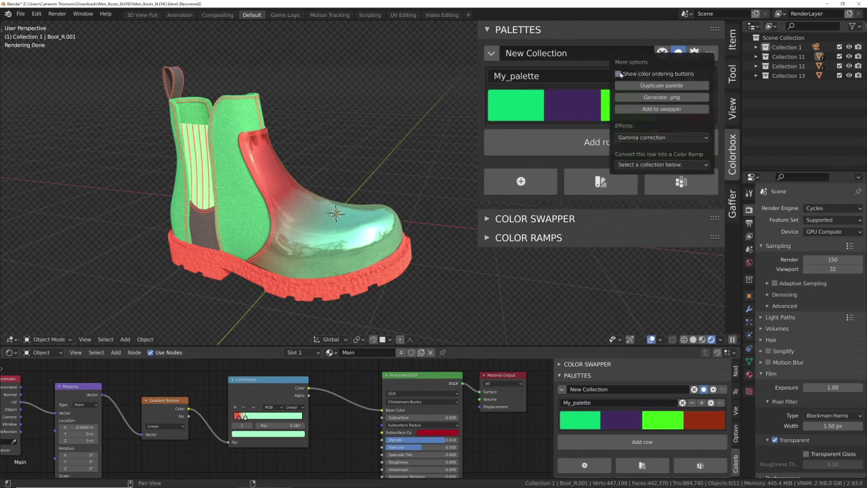
{"action": "left_click", "coordinate": [667, 86]}
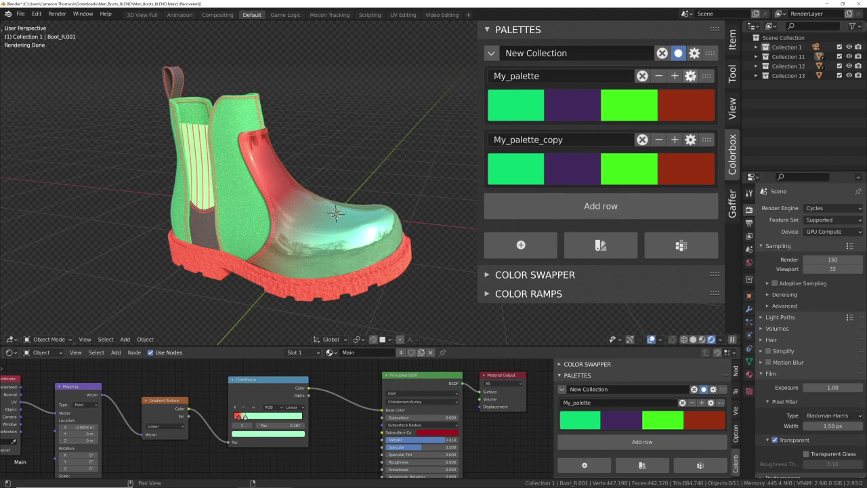
Apply the Mix colors effect to the four-color My_palette row.
{"action": "left_click", "coordinate": [690, 76]}
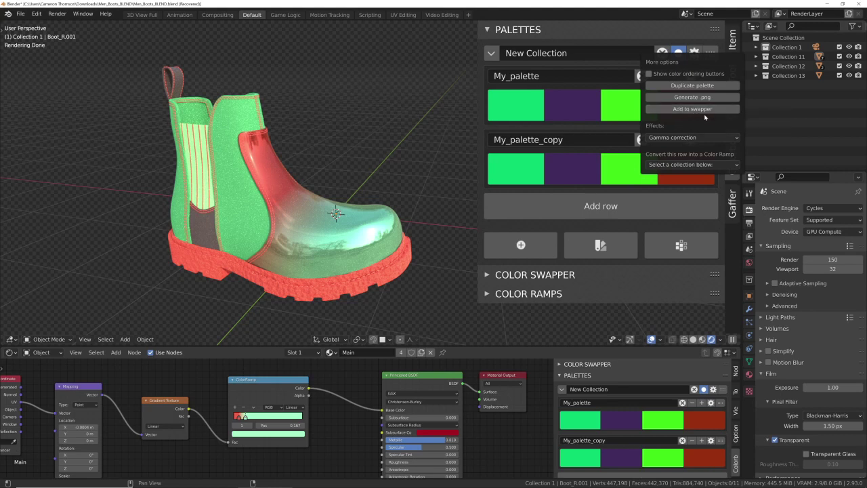
{"action": "left_click", "coordinate": [698, 138]}
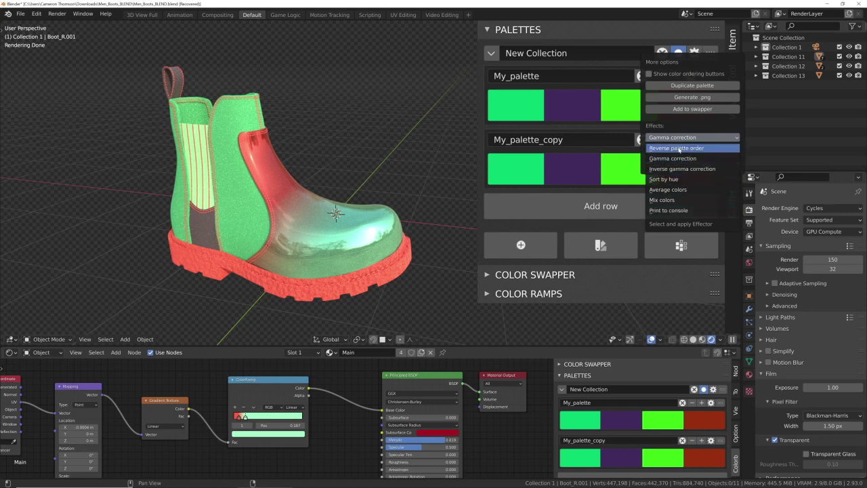
{"action": "left_click", "coordinate": [668, 199]}
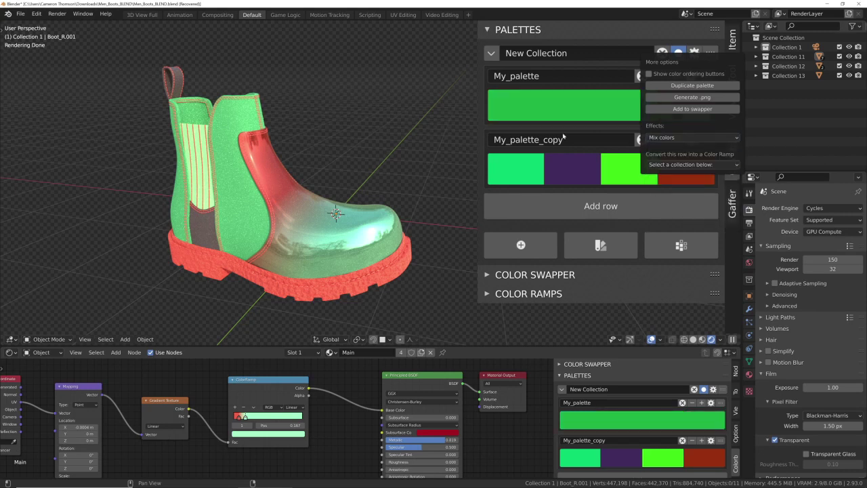
Set My_palette's single swatch to bright yellow, hex E3FF00, and add a second swatch in blue.
{"action": "left_click", "coordinate": [620, 104]}
{"action": "left_click_drag", "start_coordinate": [605, 206], "coordinate": [575, 213]}
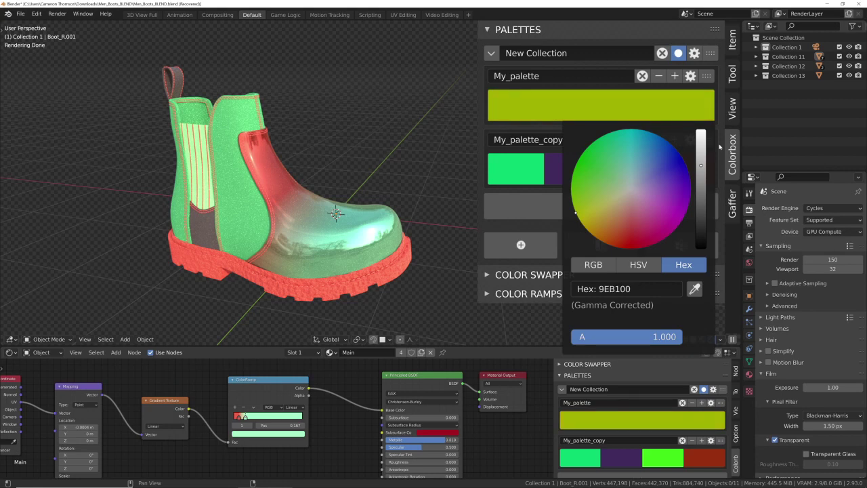
{"action": "left_click", "coordinate": [672, 101]}
{"action": "left_click_drag", "start_coordinate": [701, 164], "coordinate": [700, 129]}
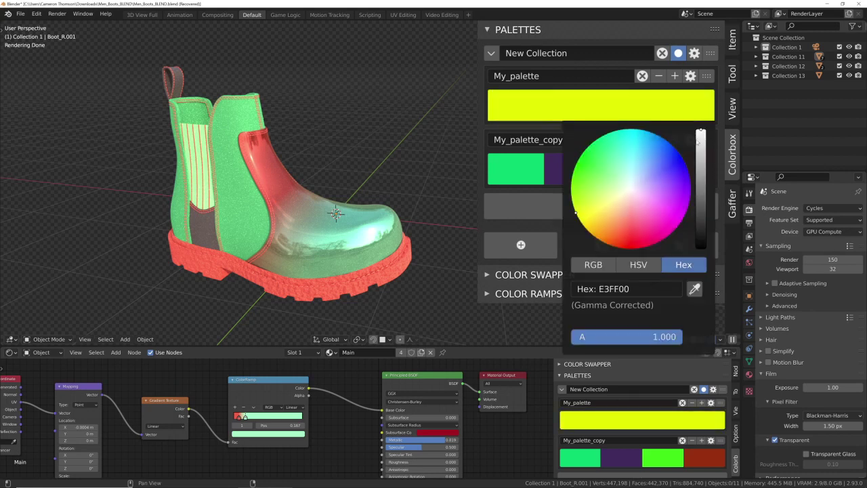
{"action": "left_click", "coordinate": [675, 76]}
{"action": "left_click", "coordinate": [674, 108]}
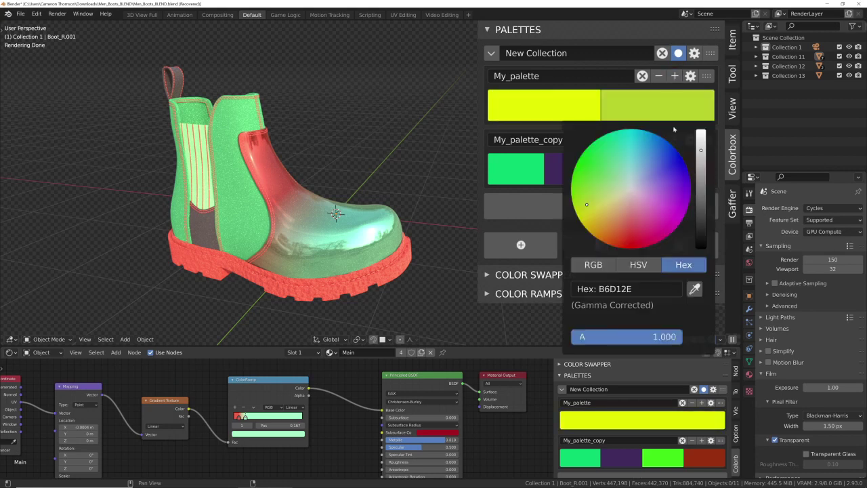
{"action": "left_click_drag", "start_coordinate": [674, 154], "coordinate": [677, 163]}
Mix My_palette's yellow and blue swatches into one color with the Mix colors effect.
{"action": "left_click", "coordinate": [689, 76]}
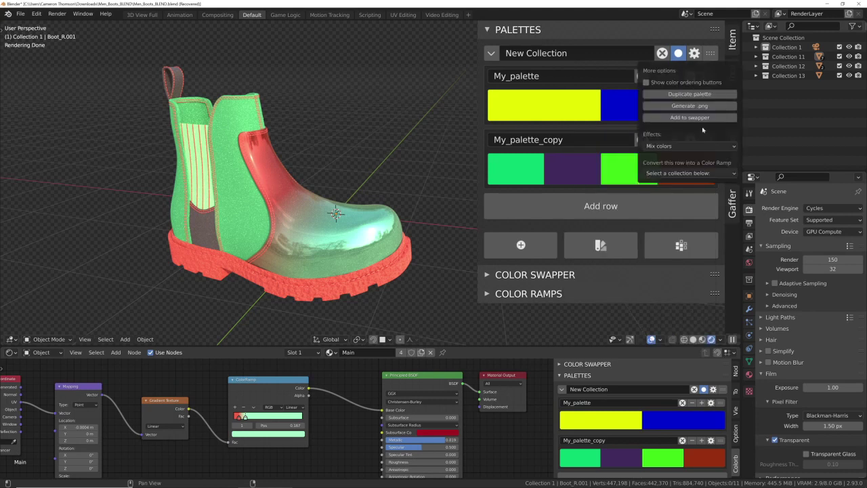
{"action": "left_click", "coordinate": [692, 146]}
{"action": "left_click", "coordinate": [660, 209]}
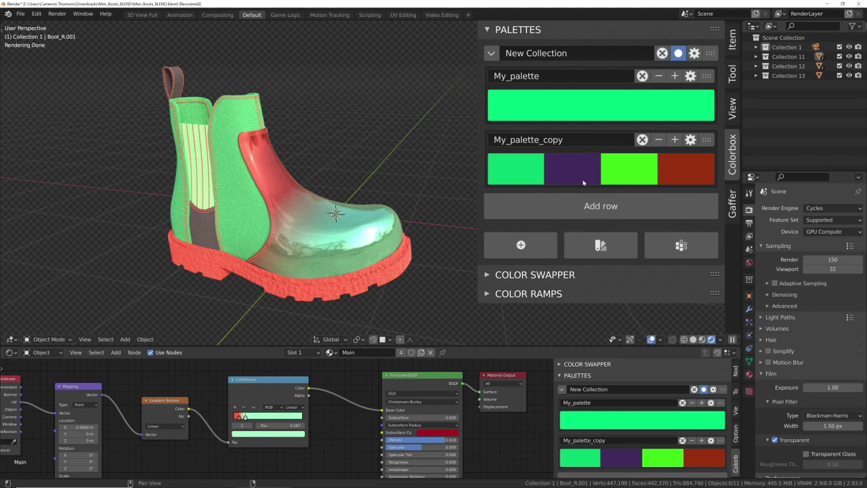
Examine the collection choices for converting the My_palette row into a Color Ramp.
{"action": "left_click", "coordinate": [690, 76]}
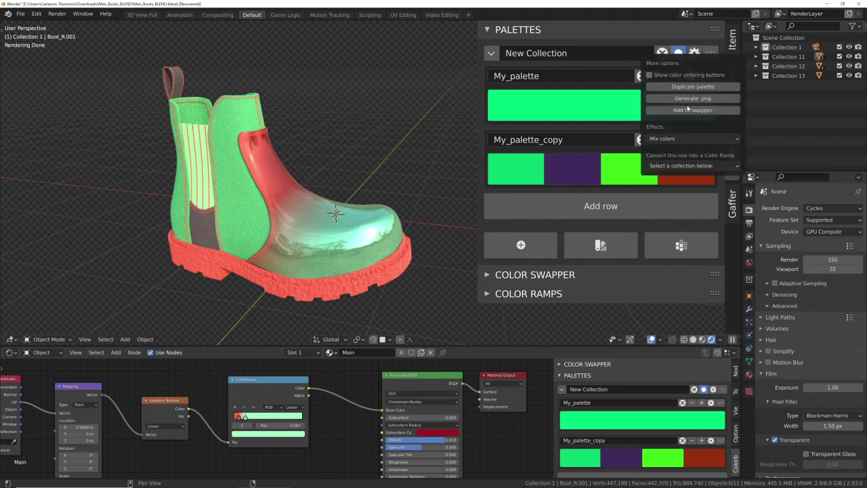
{"action": "left_click", "coordinate": [681, 165]}
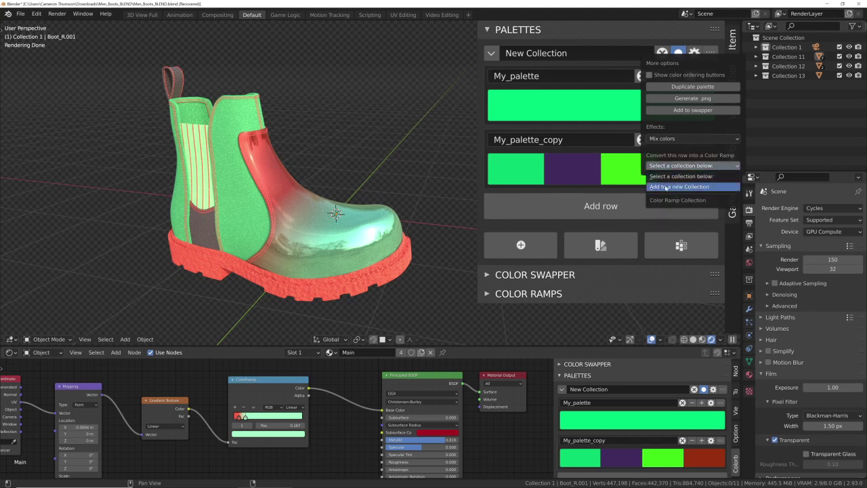
{"action": "left_click", "coordinate": [678, 161]}
{"action": "left_click", "coordinate": [680, 165]}
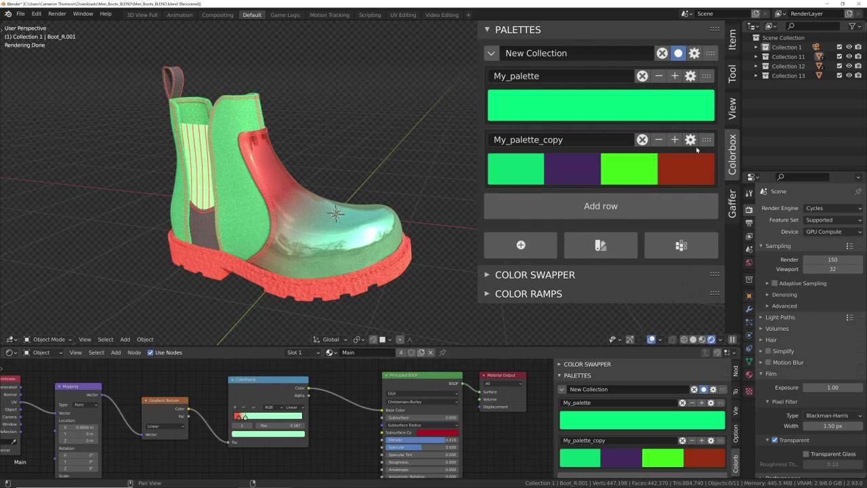
Move the My_palette_copy row above My_palette and hide the row names and editing controls of New Collection.
{"action": "left_click", "coordinate": [707, 142]}
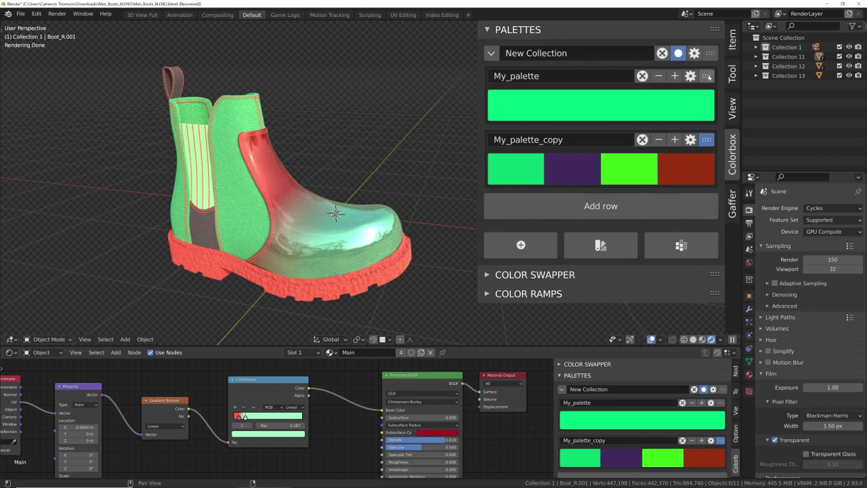
{"action": "left_click", "coordinate": [708, 77]}
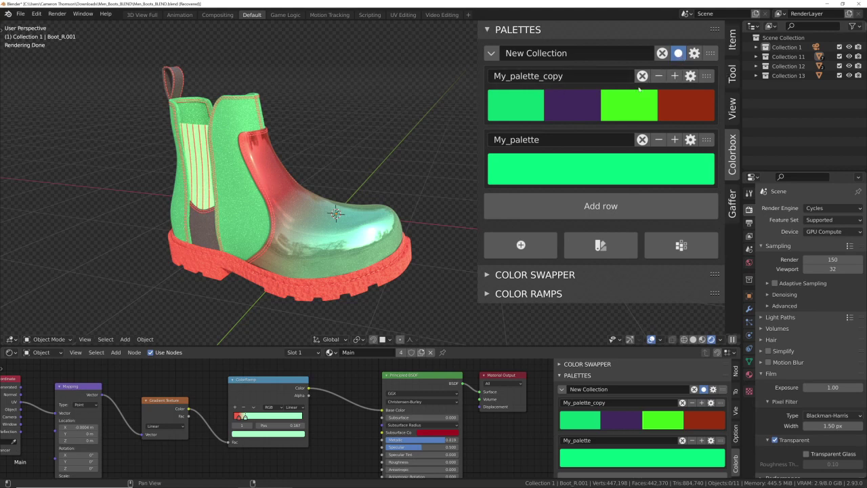
{"action": "left_click", "coordinate": [679, 55]}
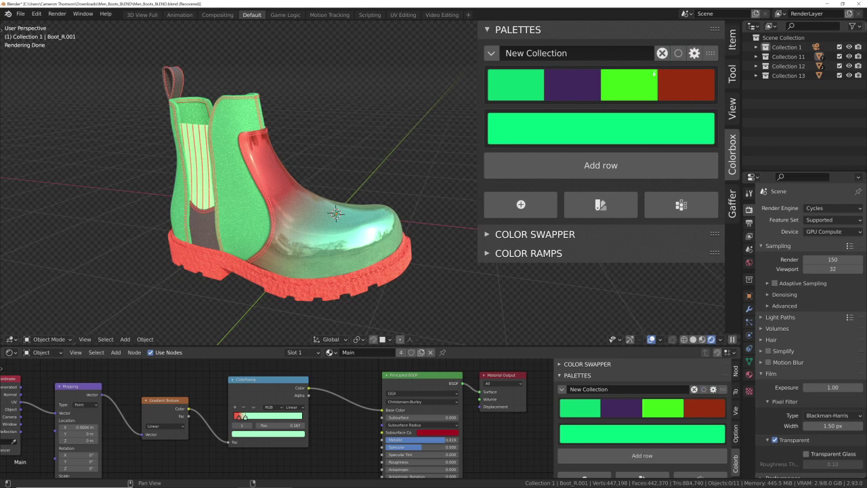
{"action": "left_click", "coordinate": [678, 52]}
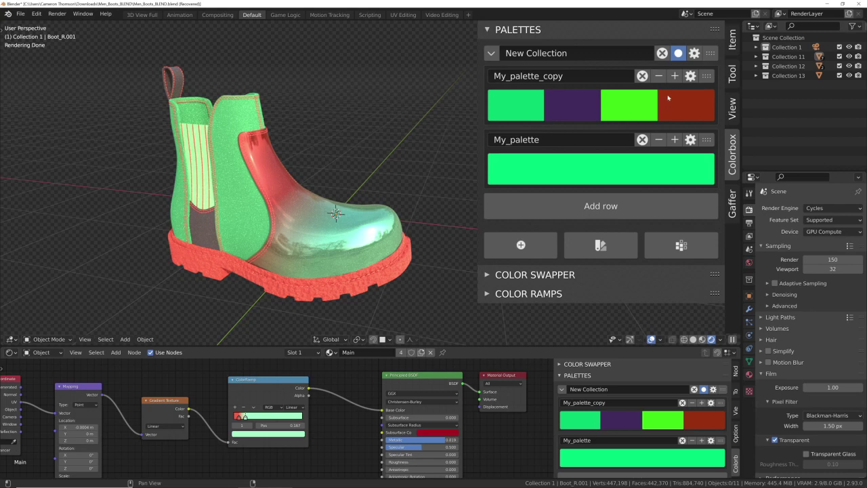
{"action": "left_click", "coordinate": [678, 53]}
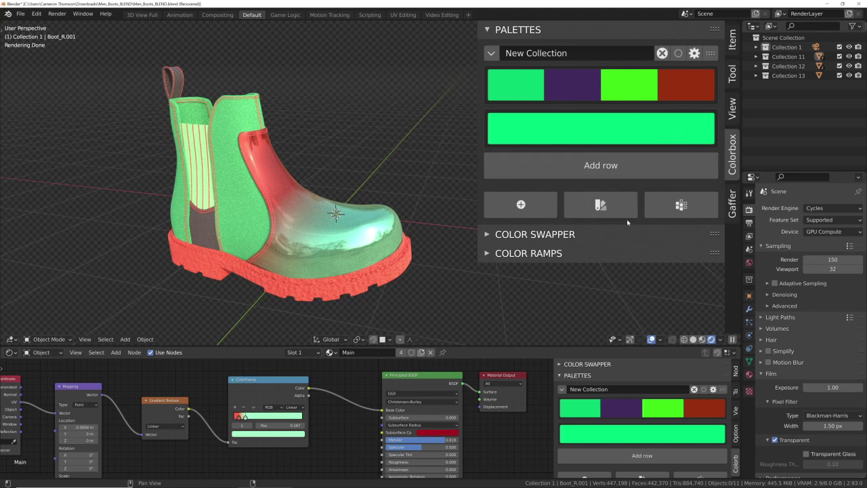
{"action": "left_click", "coordinate": [678, 53]}
{"action": "left_click", "coordinate": [678, 52]}
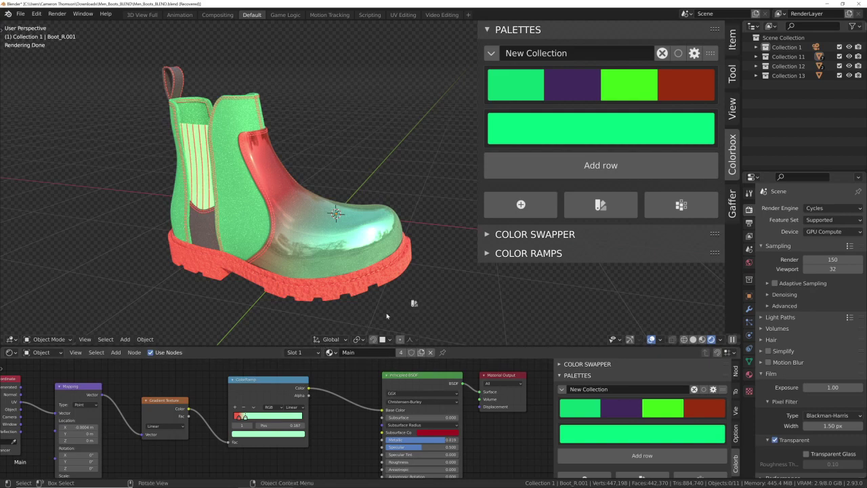
Apply the dark purple, bright green, dark red and spring green palette swatches in turn to the ColorRamp node's active stop.
{"action": "left_click_drag", "start_coordinate": [387, 316], "coordinate": [290, 435]}
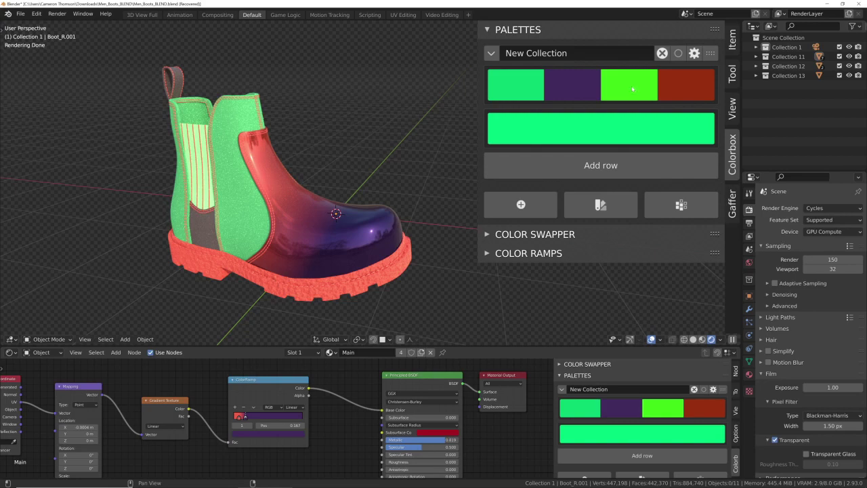
{"action": "left_click_drag", "start_coordinate": [632, 89], "coordinate": [267, 433]}
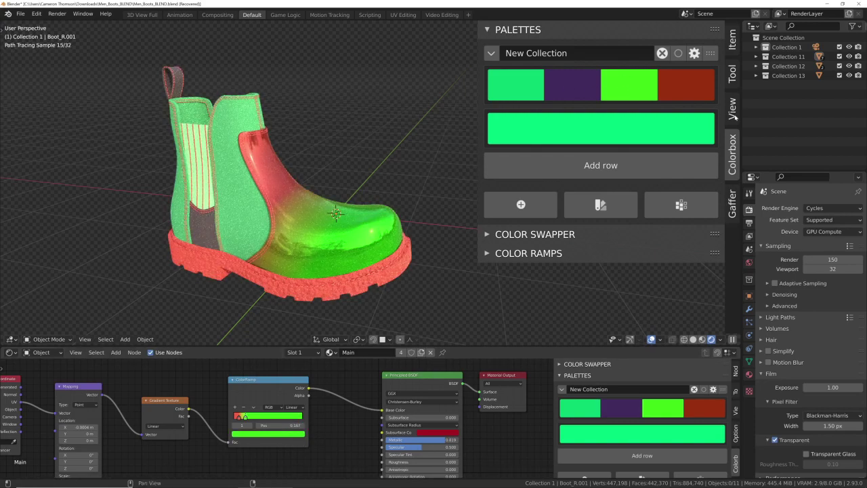
{"action": "left_click_drag", "start_coordinate": [704, 90], "coordinate": [270, 426]}
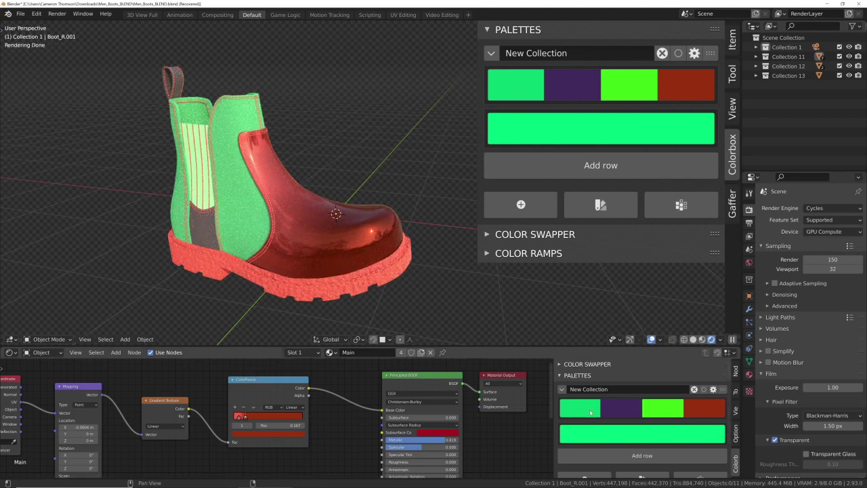
{"action": "key", "text": "ctrl+z"}
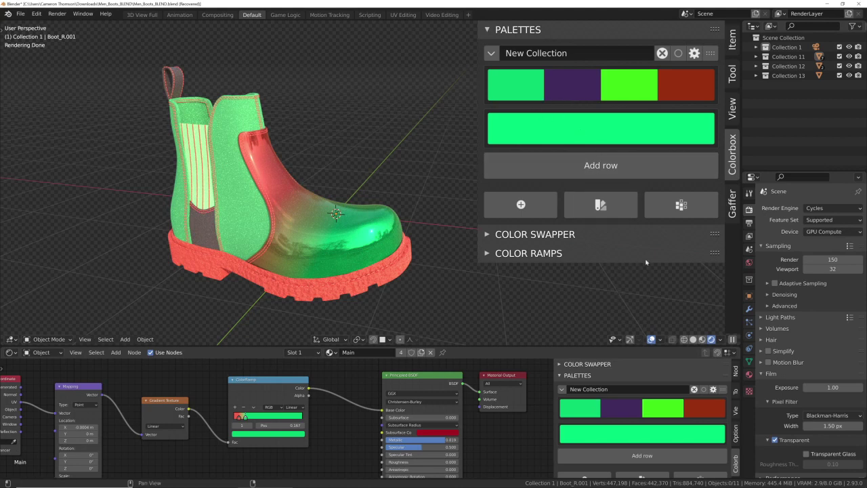
{"action": "scroll", "coordinate": [643, 431], "scroll_direction": "down", "scroll_amount": 3}
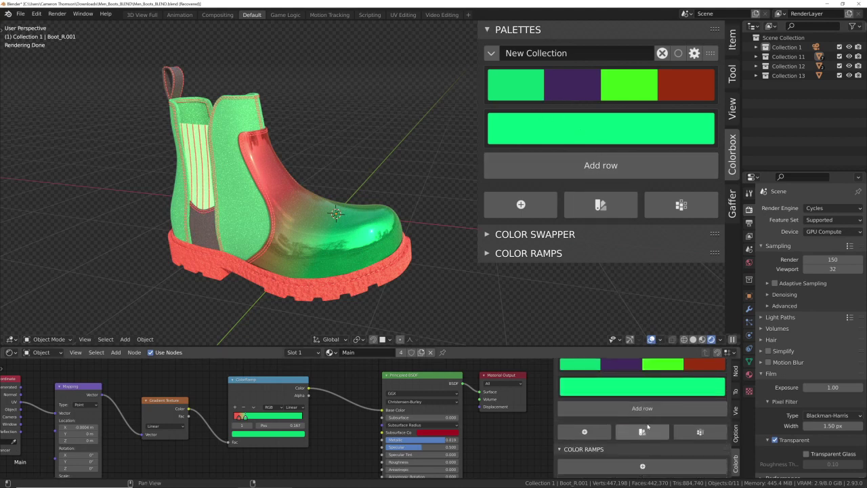
{"action": "scroll", "coordinate": [630, 437], "scroll_direction": "up", "scroll_amount": 2}
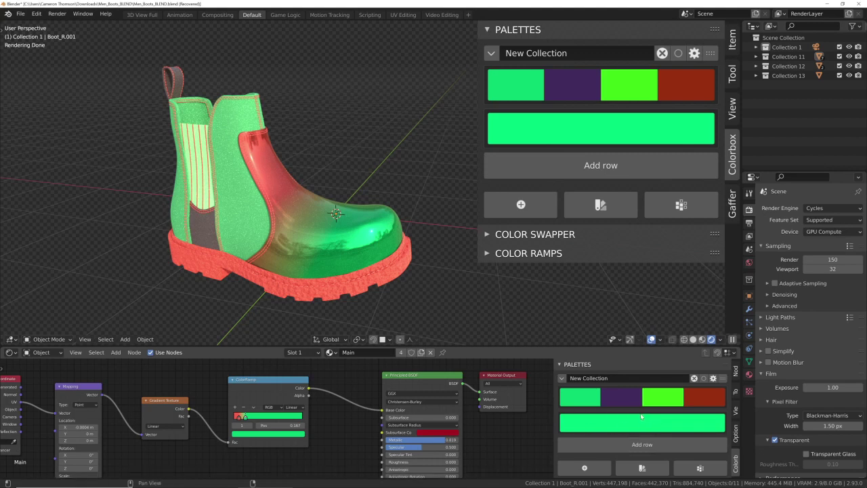
Show the row names and editing controls of New Collection and turn on the color ordering buttons for all rows.
{"action": "left_click", "coordinate": [678, 53]}
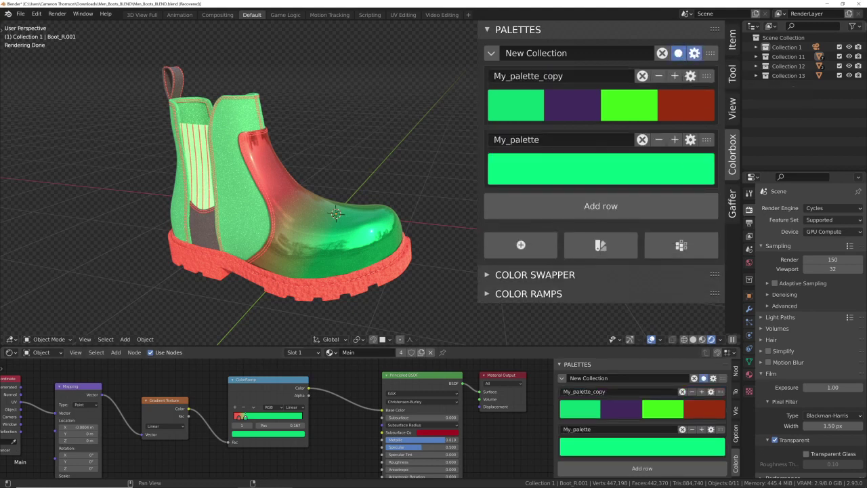
{"action": "left_click", "coordinate": [693, 53]}
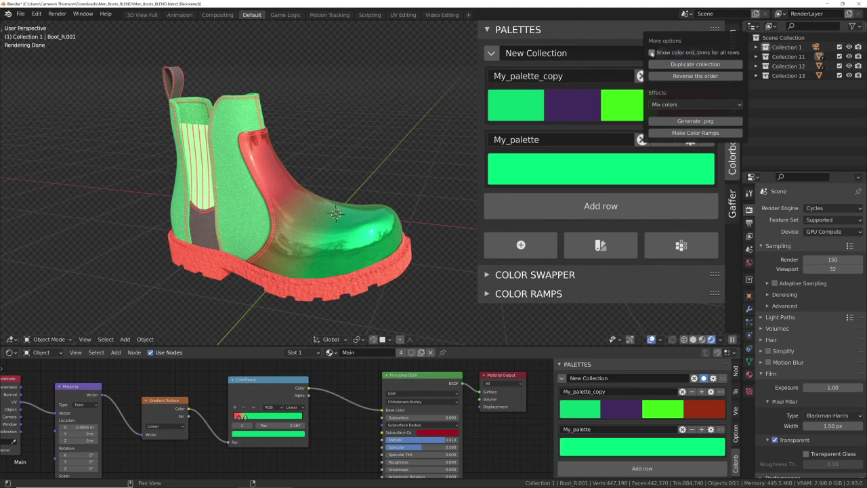
{"action": "left_click", "coordinate": [651, 52]}
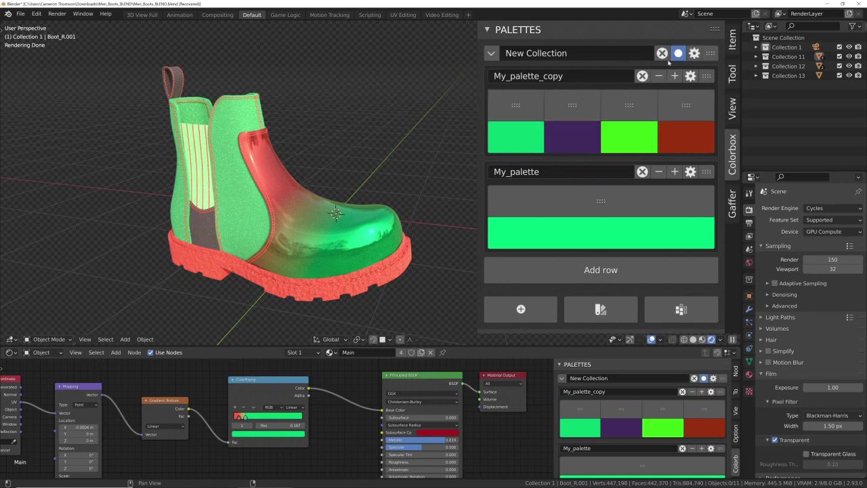
Turn off the color ordering buttons for all rows of New Collection and check the collection's effects.
{"action": "left_click", "coordinate": [694, 53]}
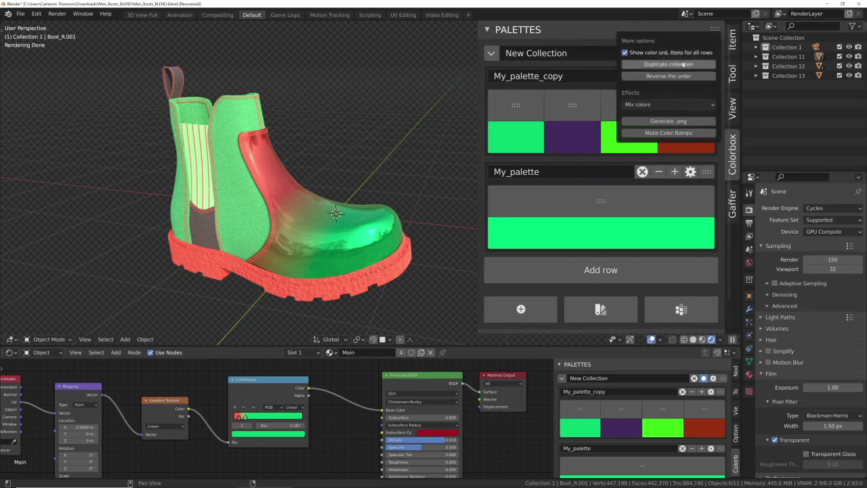
{"action": "left_click", "coordinate": [624, 52]}
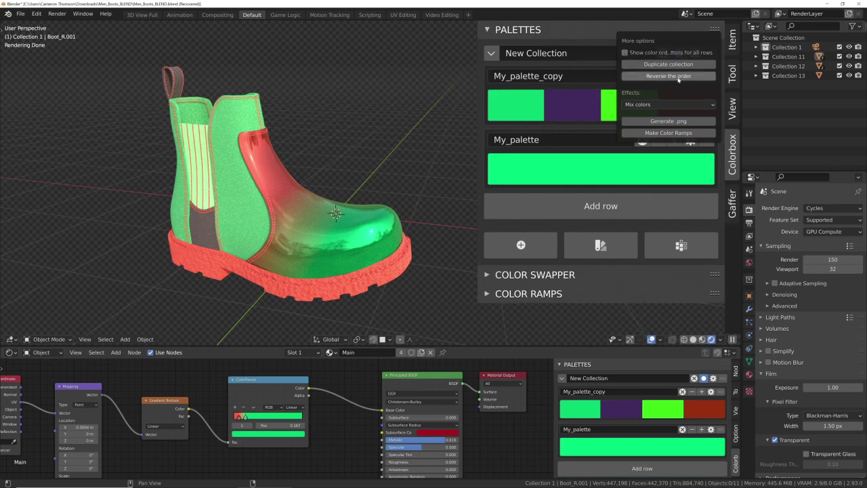
{"action": "left_click", "coordinate": [670, 105]}
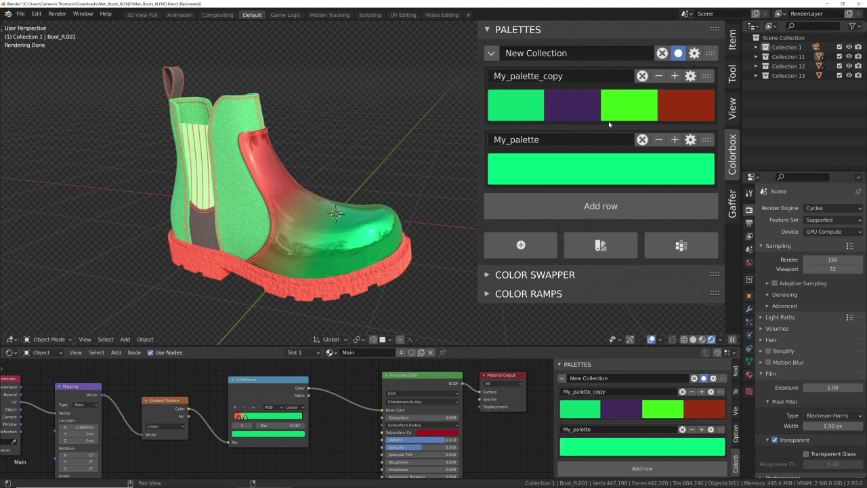
{"action": "left_click", "coordinate": [694, 52]}
Pick New Collection for reordering and release it, and collapse and expand its rows.
{"action": "left_click", "coordinate": [710, 53]}
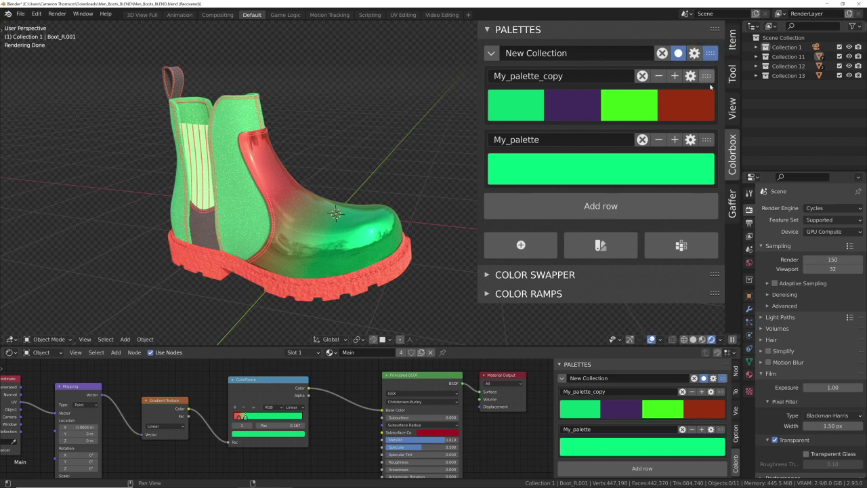
{"action": "left_click", "coordinate": [710, 53]}
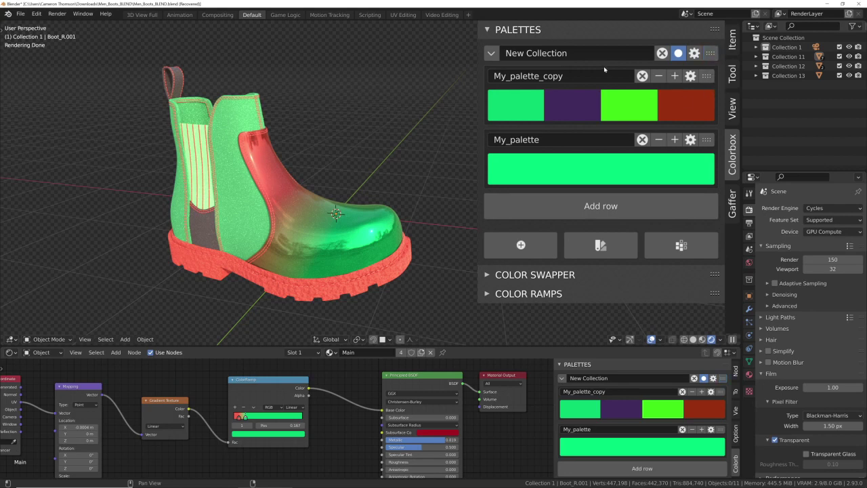
{"action": "left_click", "coordinate": [491, 54]}
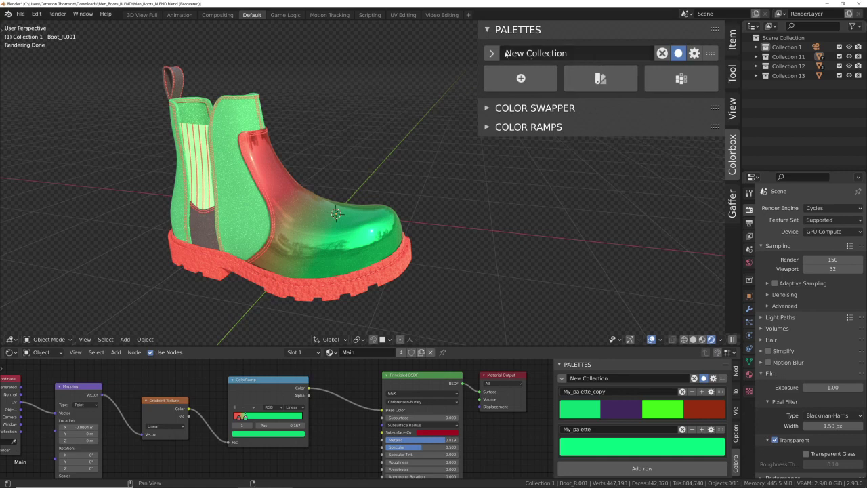
{"action": "left_click", "coordinate": [491, 53]}
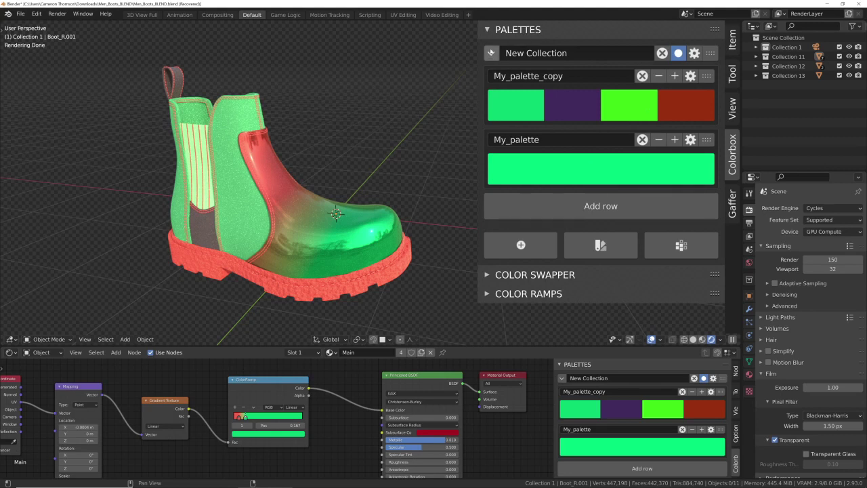
Collapse New Collection, and add a second palette collection and collapse it.
{"action": "left_click", "coordinate": [491, 54]}
{"action": "left_click", "coordinate": [512, 73]}
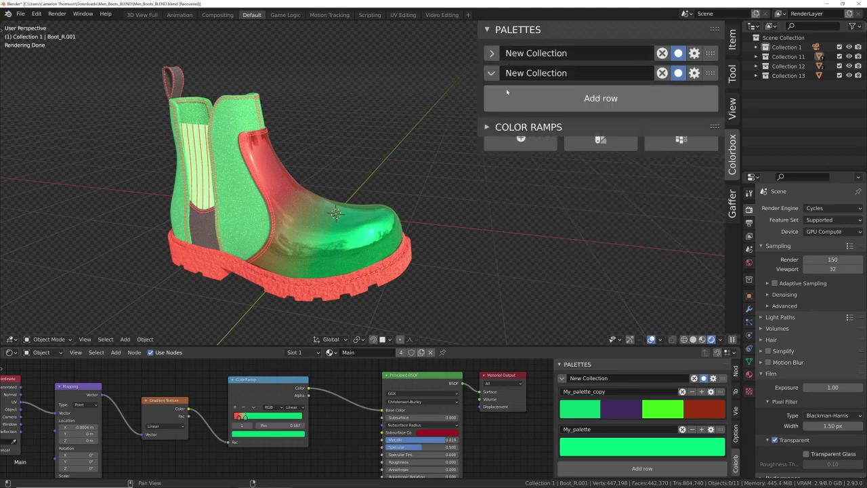
{"action": "left_click", "coordinate": [491, 74]}
Rename the second palette collection as Corporate_gig.
{"action": "double_click", "coordinate": [518, 73]}
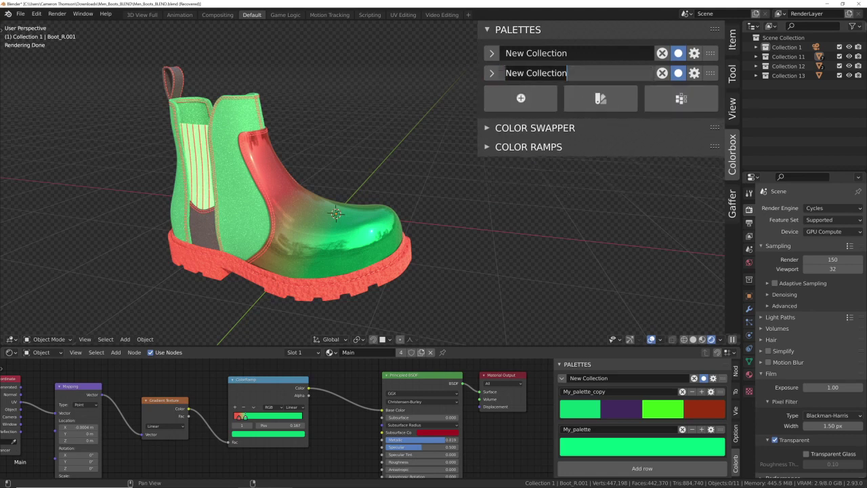
{"action": "type", "text": "Co"}
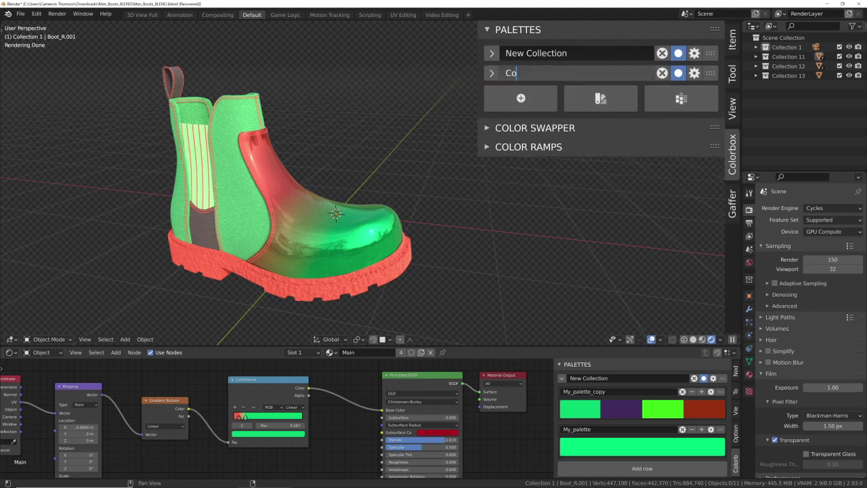
{"action": "type", "text": "rporate_gig"}
{"action": "key", "text": "Return"}
Expand the Corporate_gig collection and add two rows to it.
{"action": "left_click", "coordinate": [491, 73]}
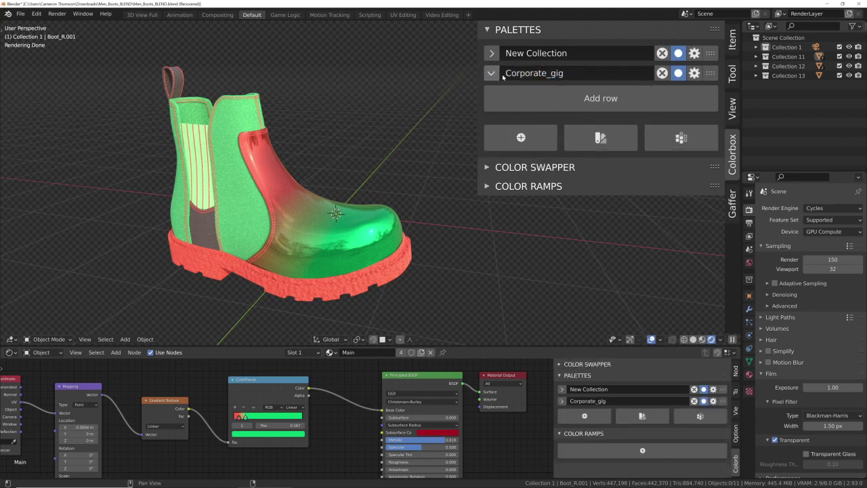
{"action": "left_click", "coordinate": [580, 103]}
{"action": "left_click", "coordinate": [581, 161]}
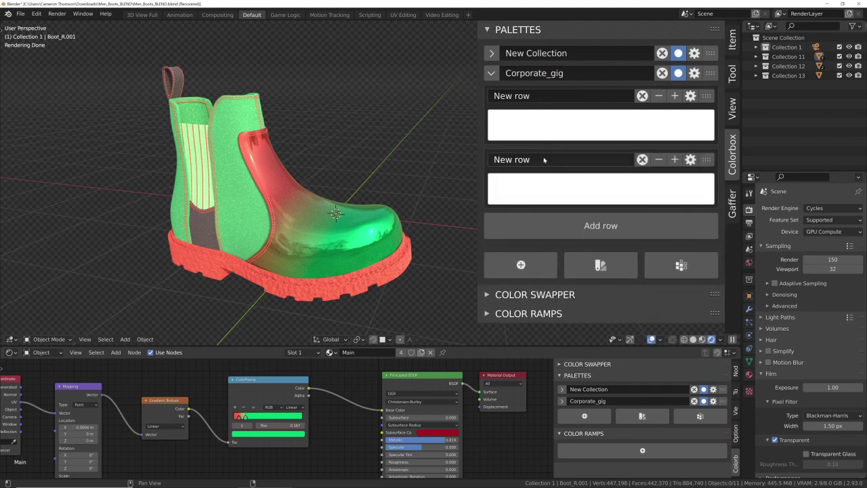
Name the first row of Corporate_gig Nike_red and the second row Nike_blue.
{"action": "left_click", "coordinate": [541, 100]}
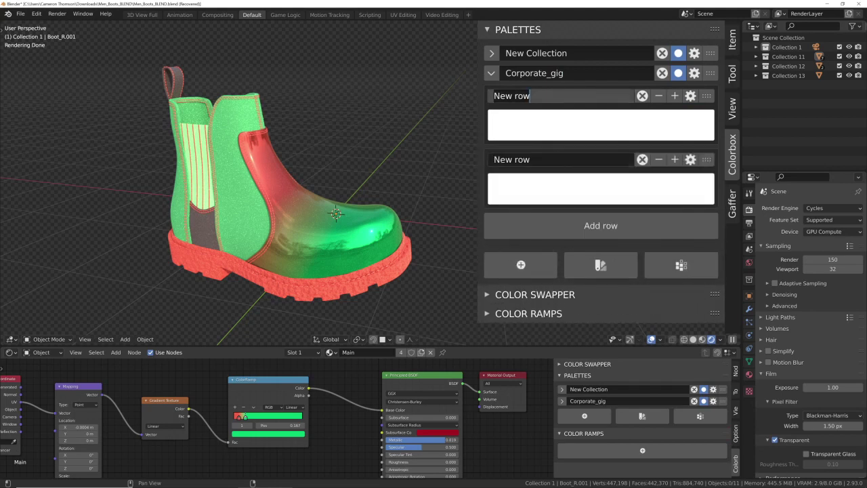
{"action": "type", "text": "N"}
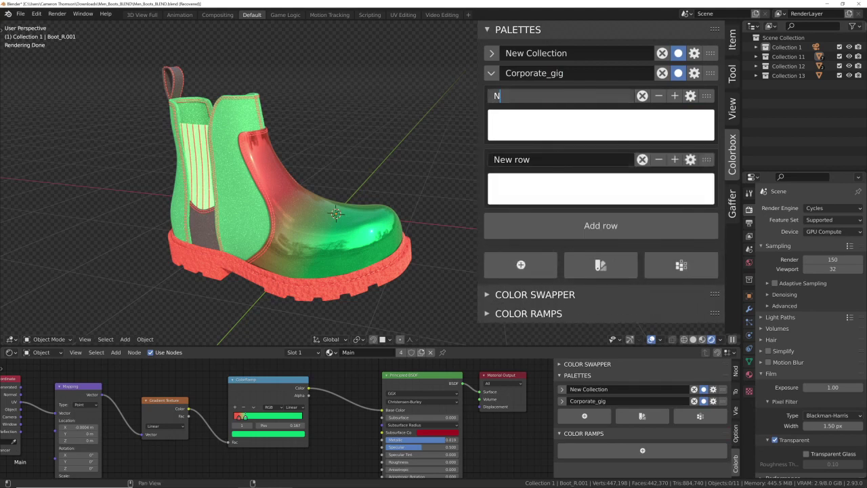
{"action": "type", "text": "ike_red"}
{"action": "key", "text": "Return"}
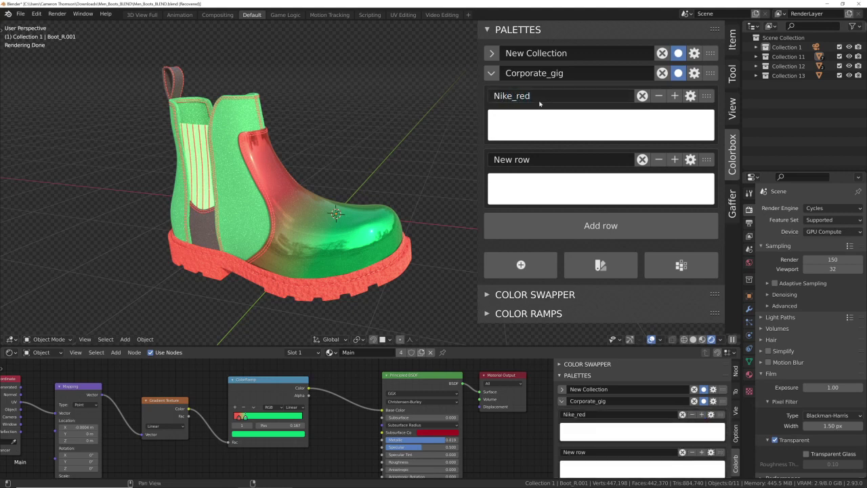
{"action": "left_click", "coordinate": [505, 161]}
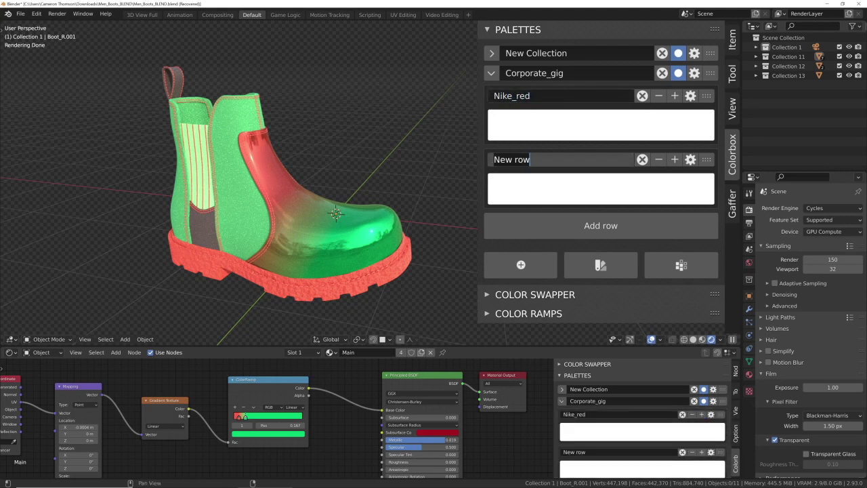
{"action": "type", "text": "Nike_blu"}
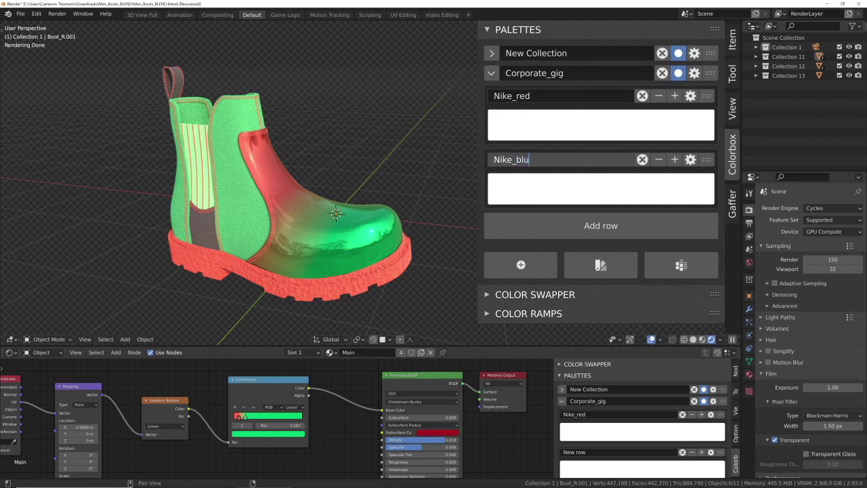
{"action": "type", "text": "e"}
{"action": "key", "text": "Return"}
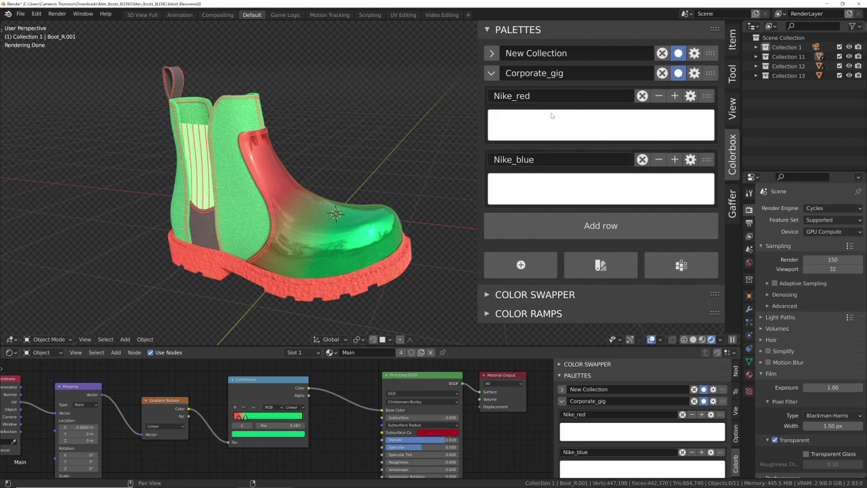
Set the Nike_red row's swatch to bright red and the Nike_blue row's swatch to bright blue.
{"action": "left_click", "coordinate": [569, 126]}
{"action": "key", "text": "ctrl+v"}
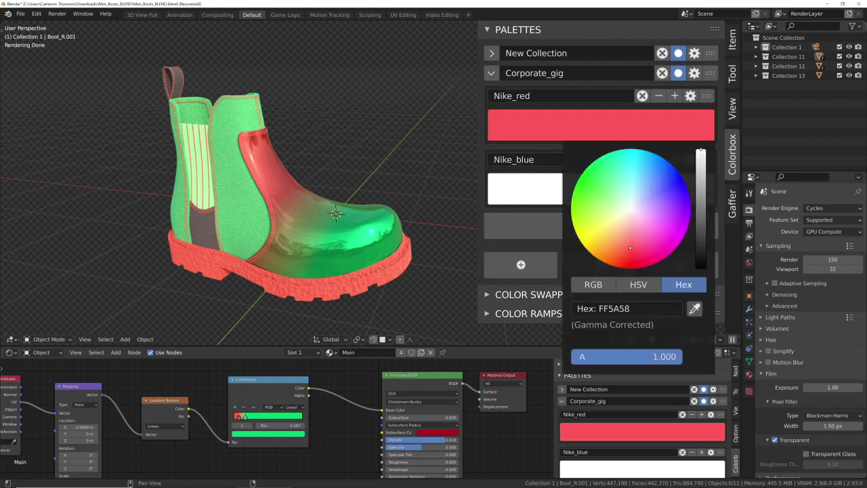
{"action": "left_click", "coordinate": [563, 197]}
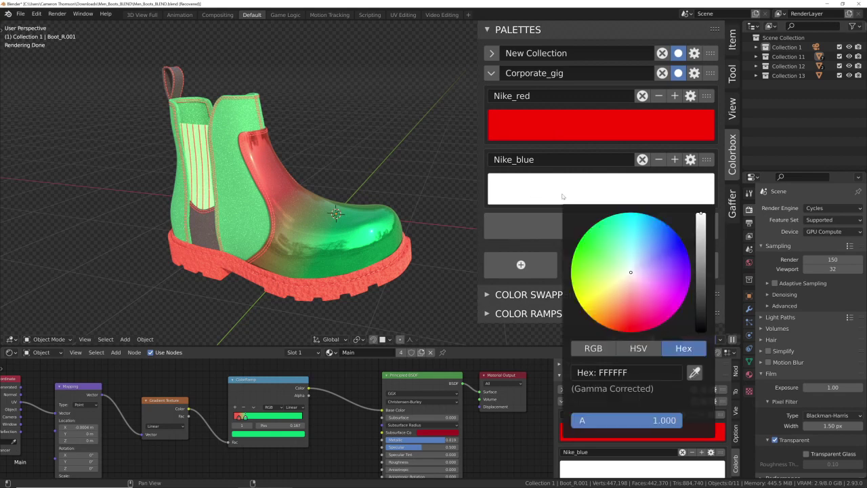
{"action": "key", "text": "ctrl+v"}
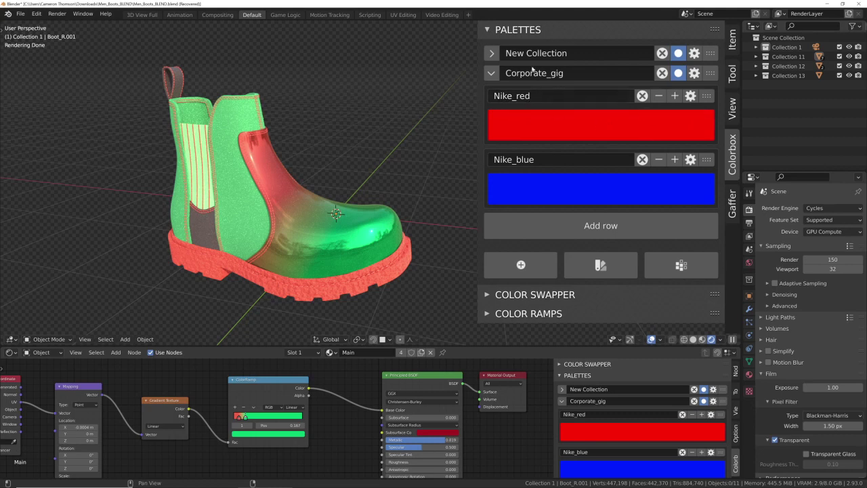
Apply the Nike_red color to the ColorRamp node's active stop and collapse the Corporate_gig collection.
{"action": "left_click", "coordinate": [552, 118]}
{"action": "left_click_drag", "start_coordinate": [556, 127], "coordinate": [271, 432]}
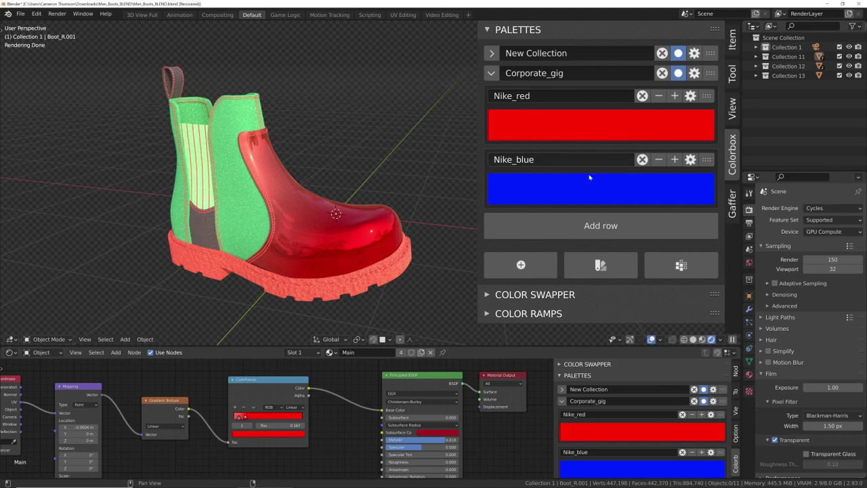
{"action": "left_click", "coordinate": [492, 73]}
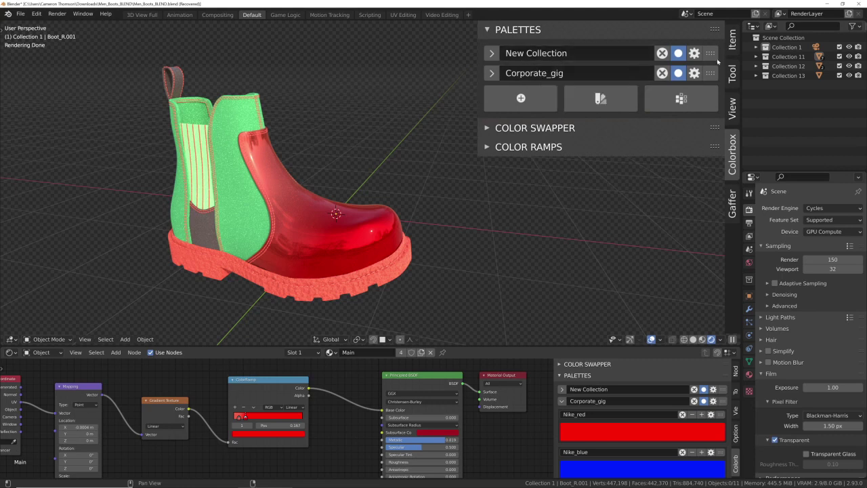
{"action": "left_click", "coordinate": [493, 72]}
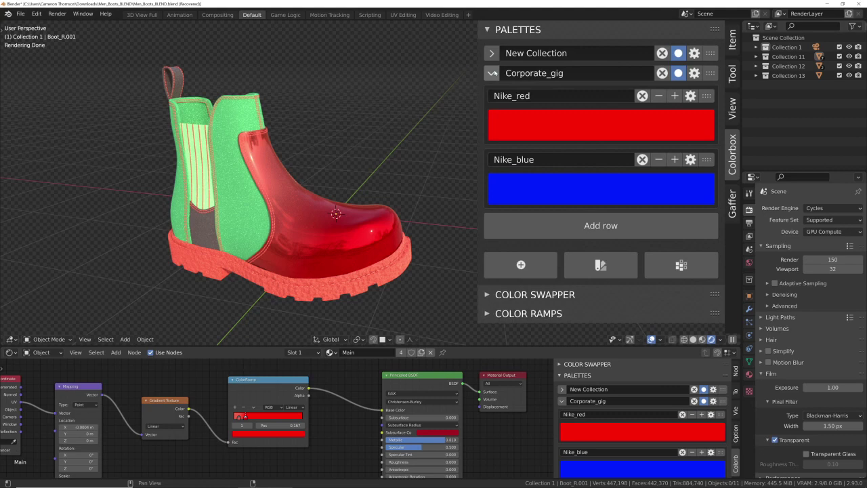
{"action": "left_click", "coordinate": [492, 72]}
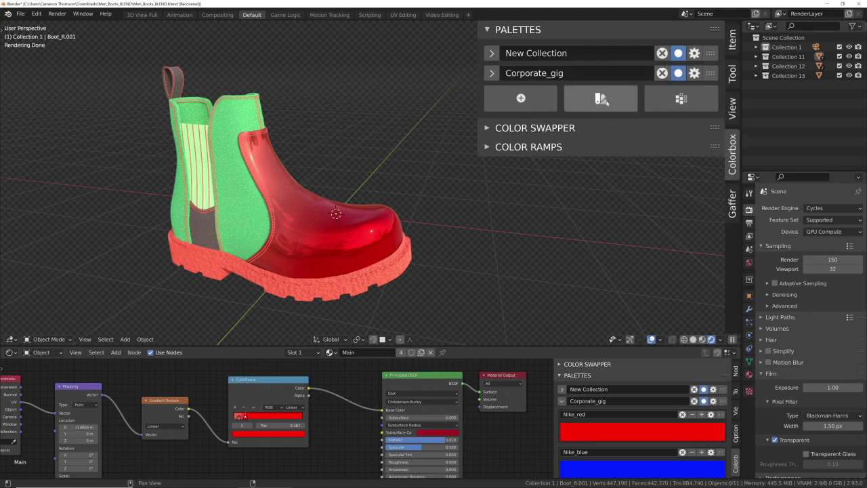
Check the Downloads folder for palettes to import, without importing any.
{"action": "left_click", "coordinate": [609, 107]}
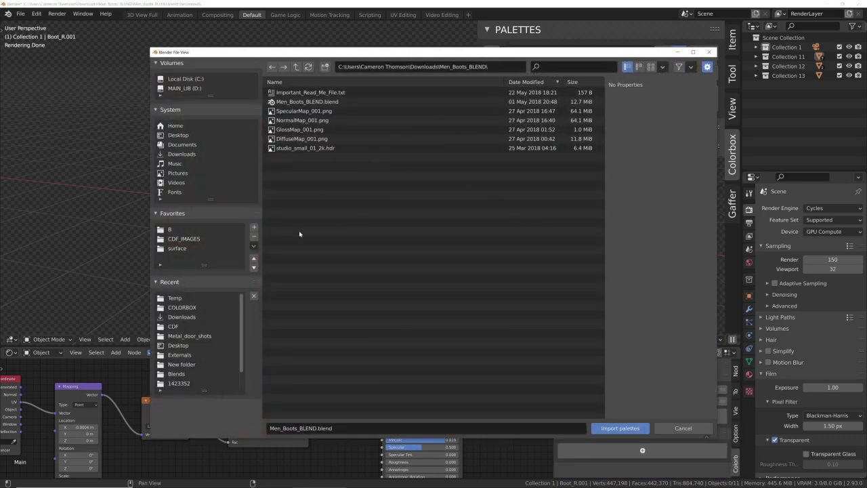
{"action": "left_click", "coordinate": [174, 154]}
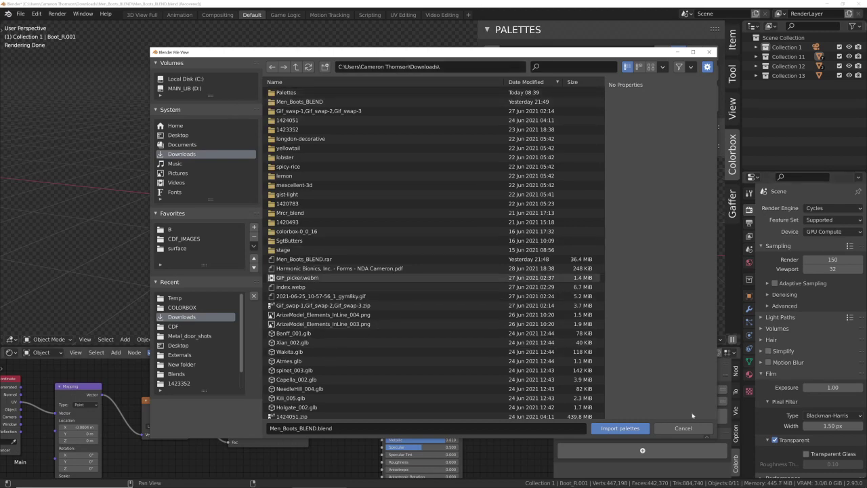
{"action": "left_click", "coordinate": [682, 428]}
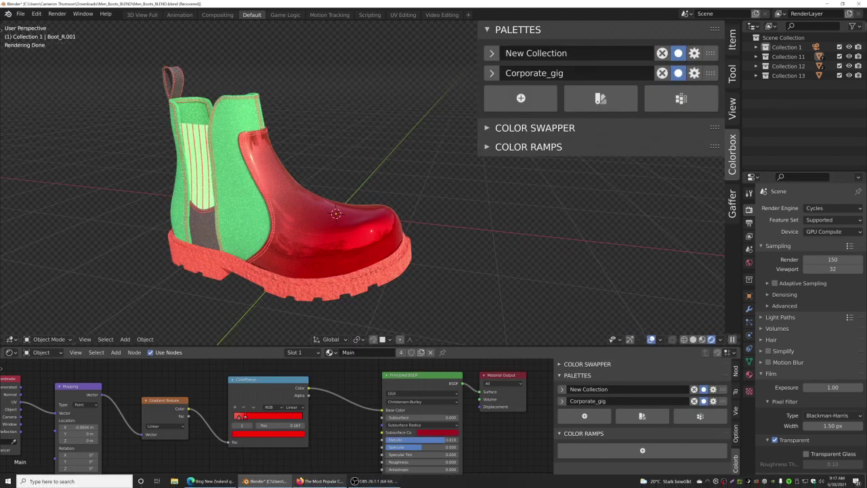
Switch to the Color Hunt site in Firefox, look over the popular palettes and show the random ones.
{"action": "left_click", "coordinate": [334, 482]}
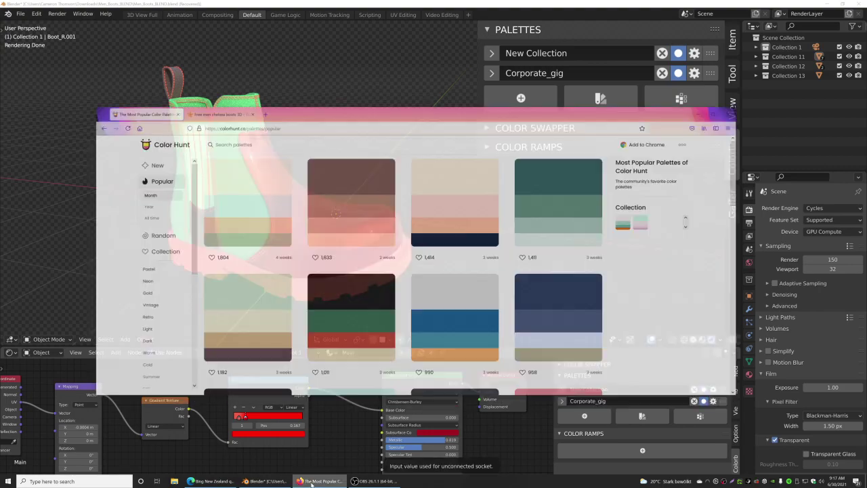
{"action": "scroll", "coordinate": [365, 270], "scroll_direction": "down", "scroll_amount": 10}
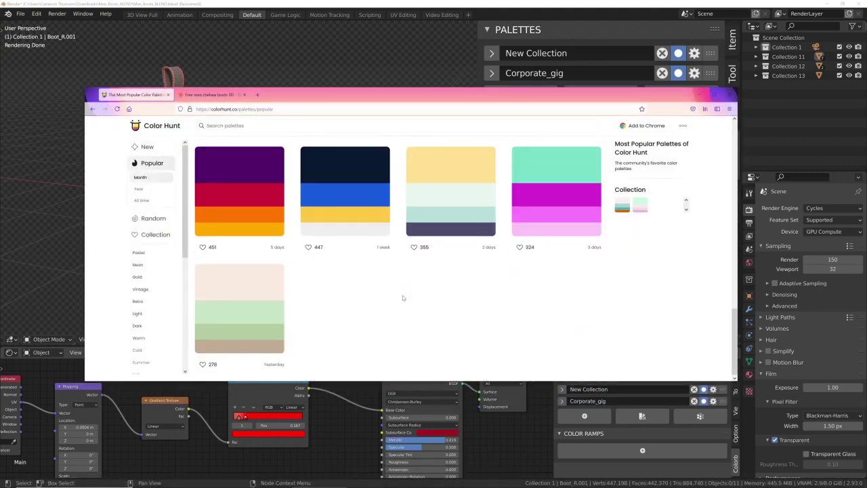
{"action": "scroll", "coordinate": [319, 278], "scroll_direction": "up", "scroll_amount": 3}
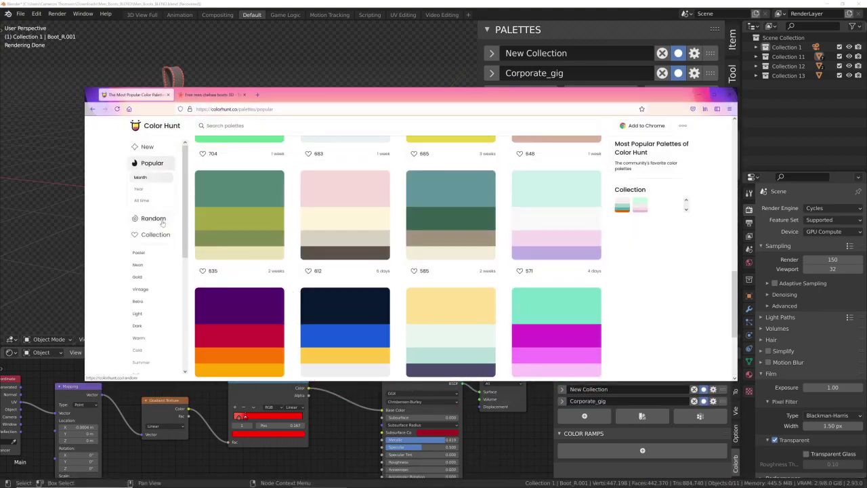
{"action": "left_click", "coordinate": [162, 220]}
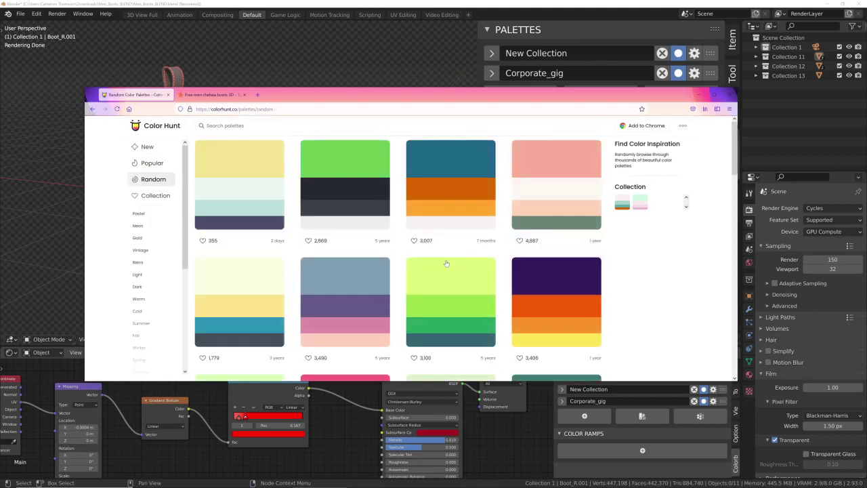
Open the random palette of dark purple, two oranges and yellow (#2A1A5E, #F45905, #FB9224, #FBE555) and save it as an image file.
{"action": "scroll", "coordinate": [474, 257], "scroll_direction": "up", "scroll_amount": 2}
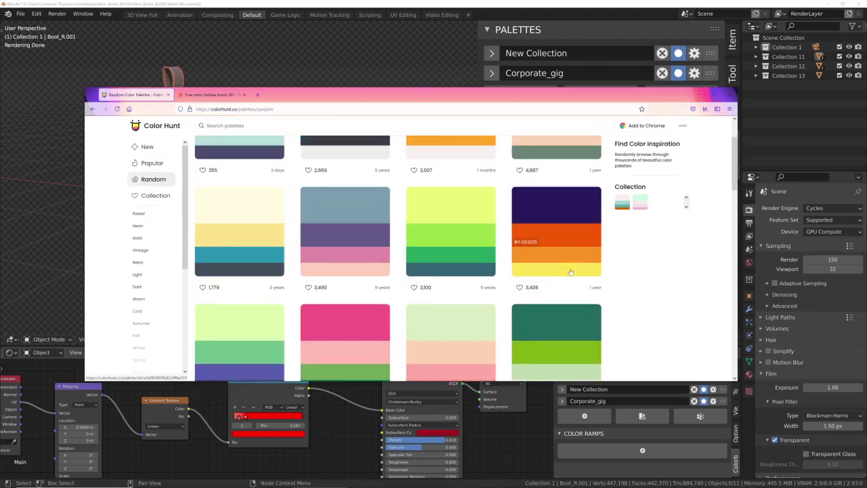
{"action": "left_click", "coordinate": [564, 224]}
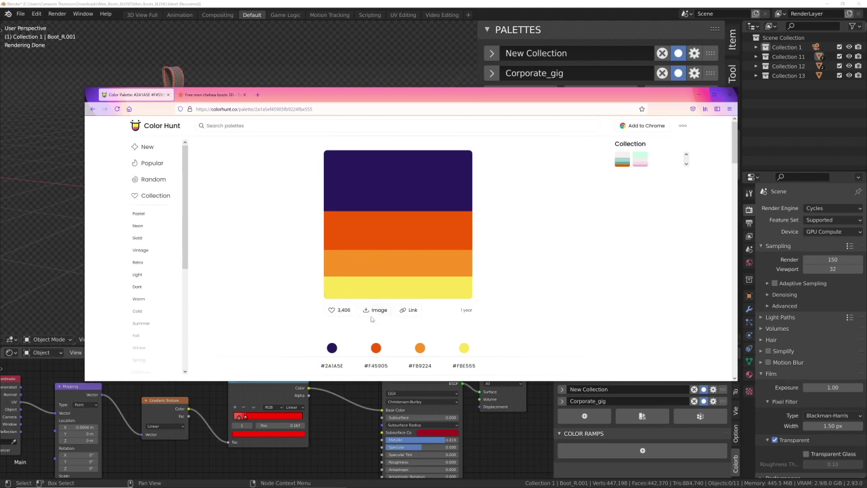
{"action": "left_click", "coordinate": [376, 311]}
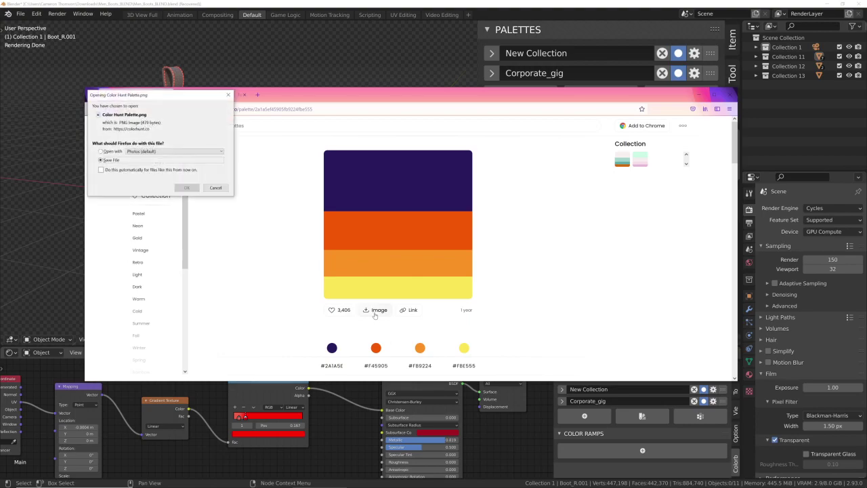
{"action": "left_click", "coordinate": [186, 188]}
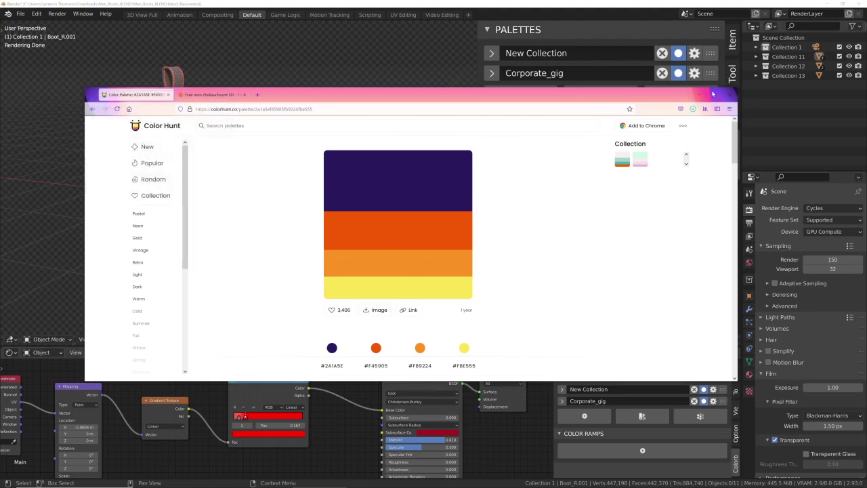
Switch to Blender and import Color Hunt Palette(1).png from the Downloads folder as a Colorbox palette, browsing the files as thumbnails.
{"action": "key", "text": "alt+Tab"}
{"action": "left_click", "coordinate": [601, 100]}
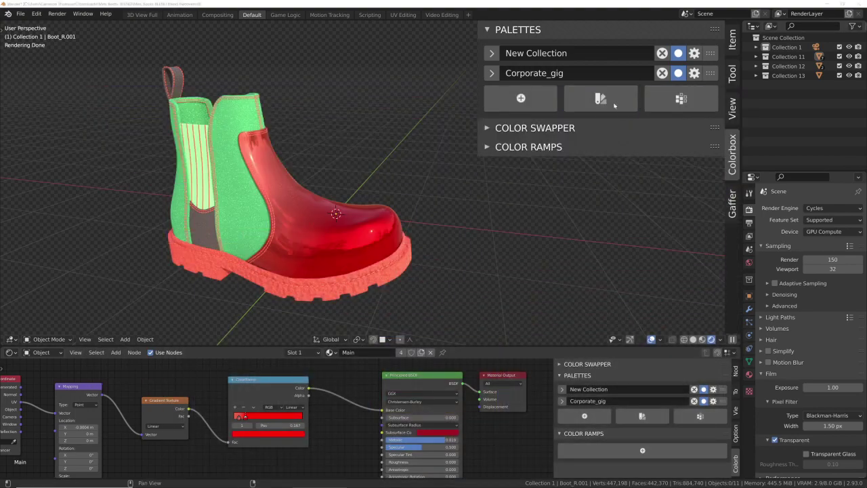
{"action": "left_click", "coordinate": [189, 153]}
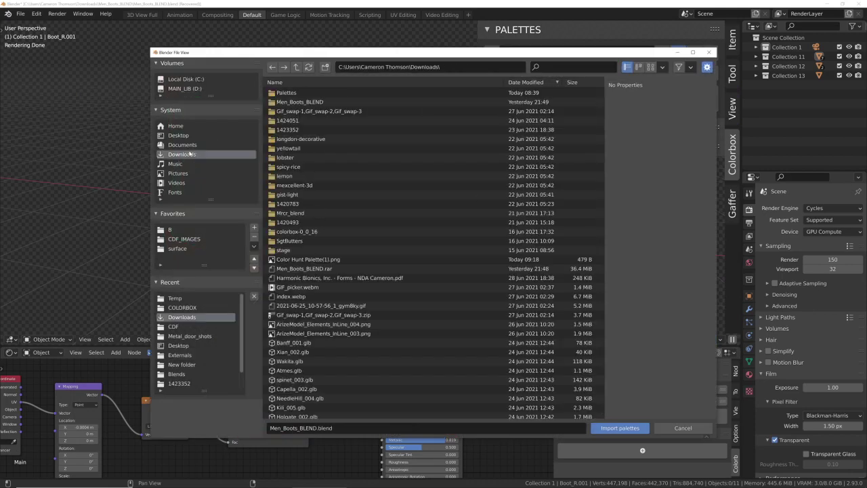
{"action": "left_click", "coordinate": [650, 67]}
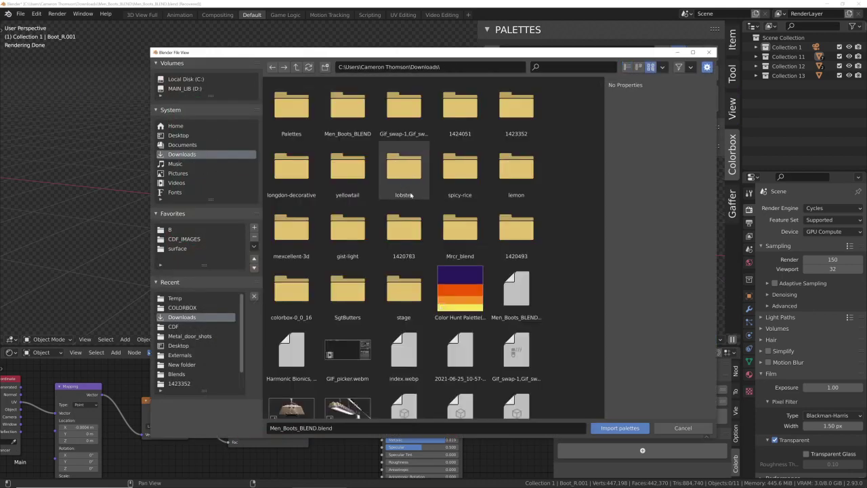
{"action": "left_click", "coordinate": [471, 276]}
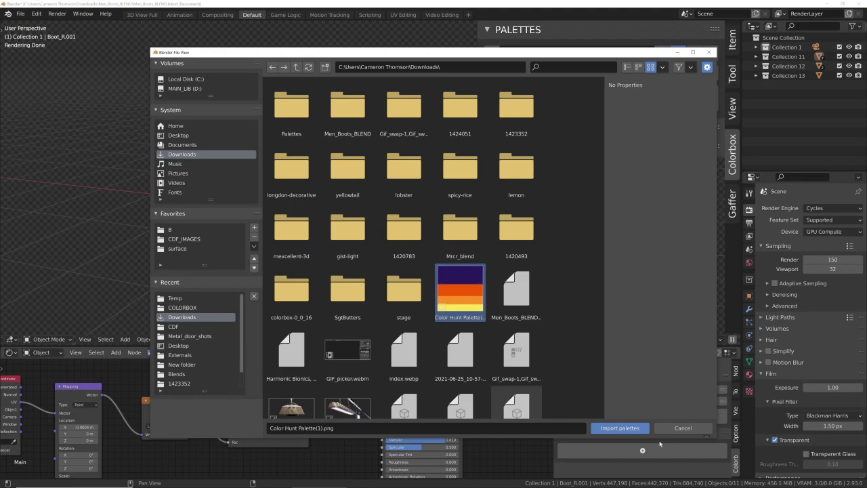
{"action": "left_click", "coordinate": [635, 426]}
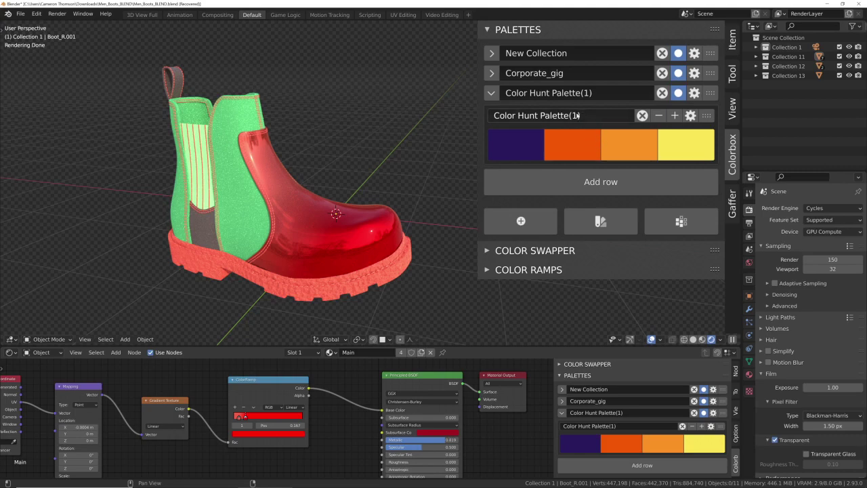
Import all palette images from the Palettes folder inside Downloads and collapse the Color Hunt Palette(1) collection.
{"action": "left_click", "coordinate": [596, 222]}
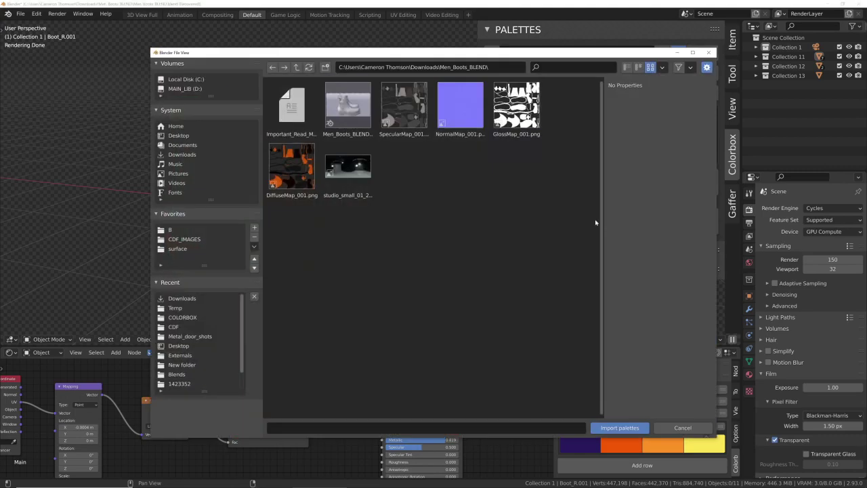
{"action": "left_click", "coordinate": [173, 154]}
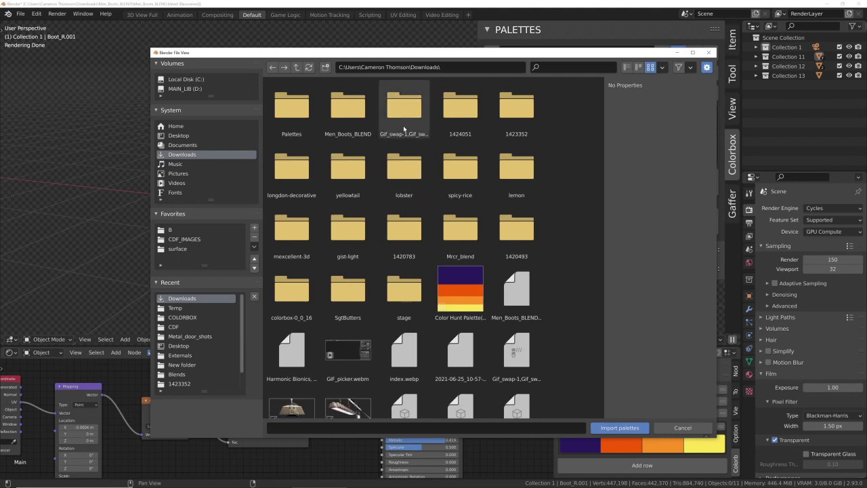
{"action": "double_click", "coordinate": [298, 112]}
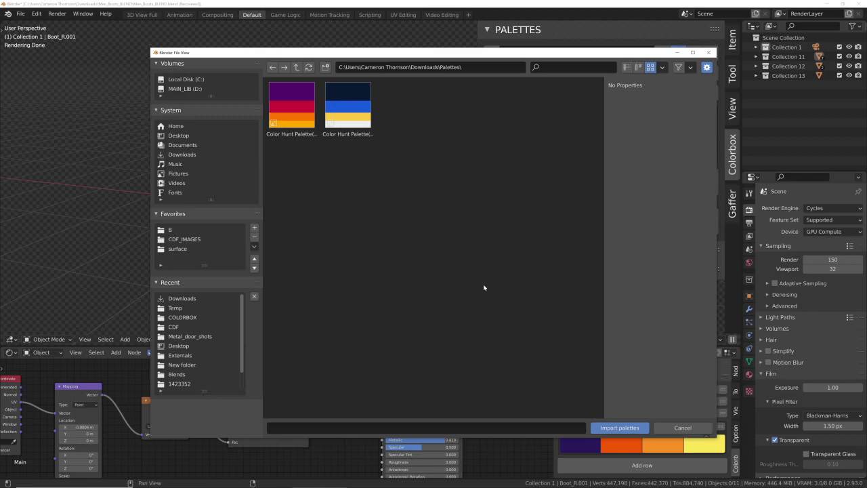
{"action": "left_click", "coordinate": [629, 428]}
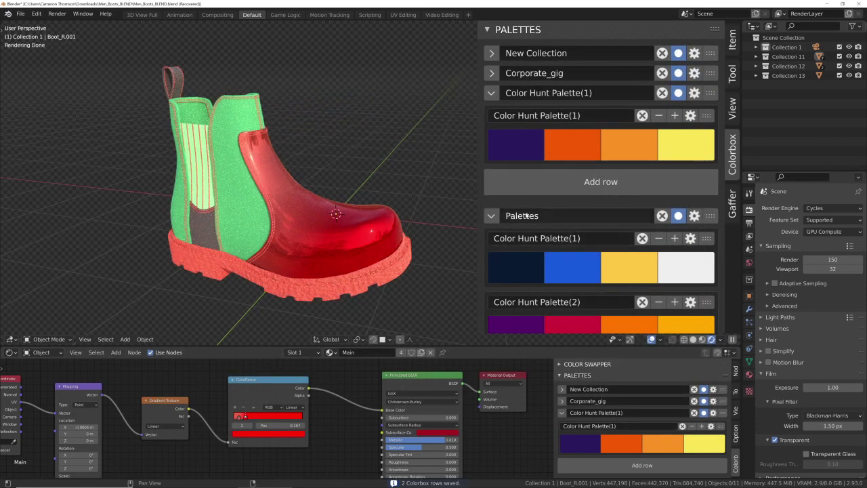
{"action": "scroll", "coordinate": [542, 224], "scroll_direction": "down", "scroll_amount": 1}
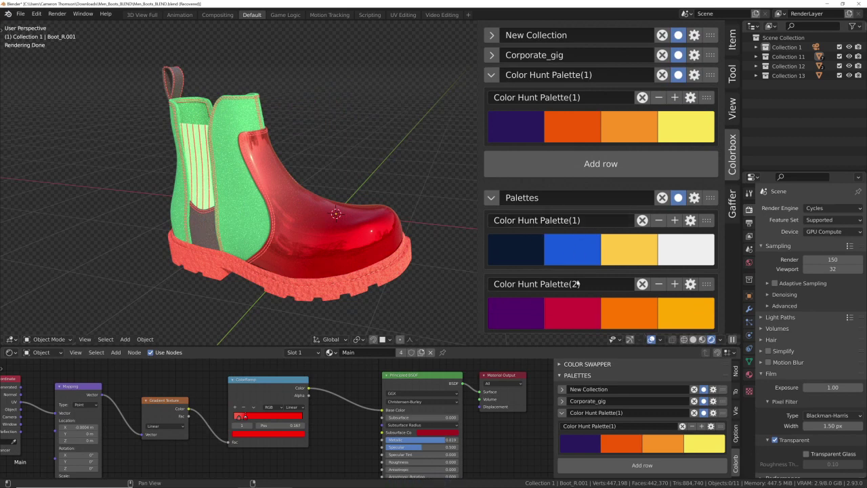
{"action": "scroll", "coordinate": [576, 283], "scroll_direction": "down", "scroll_amount": 2}
{"action": "scroll", "coordinate": [569, 203], "scroll_direction": "up", "scroll_amount": 3}
{"action": "left_click", "coordinate": [492, 83]}
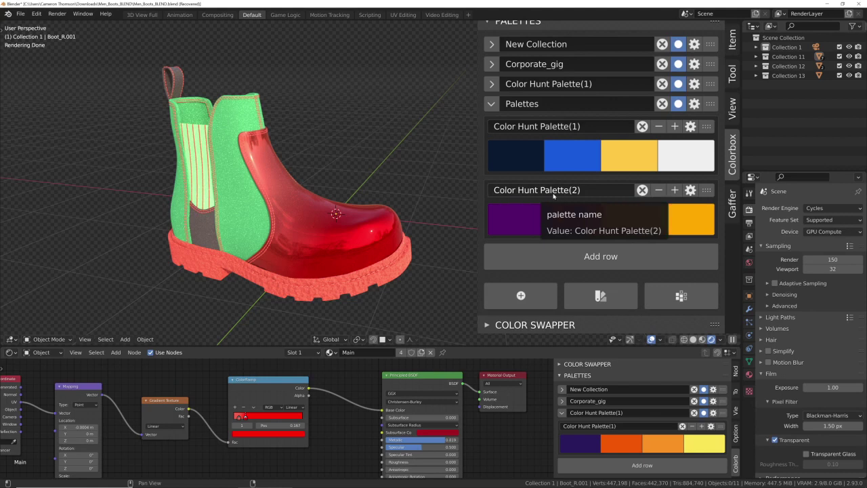
In the Palettes collection, remove the last color of Color Hunt Palette(1) and the last two of Color Hunt Palette(2), and collapse the collection.
{"action": "left_click", "coordinate": [658, 125]}
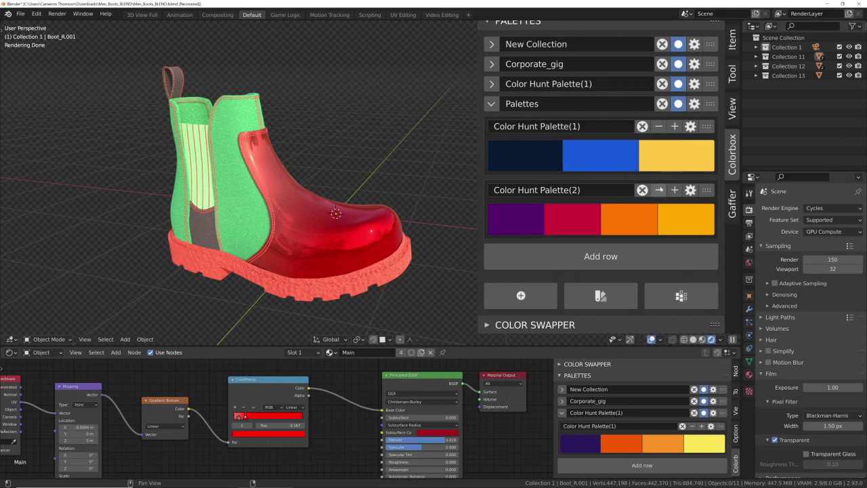
{"action": "left_click", "coordinate": [659, 190]}
{"action": "left_click", "coordinate": [658, 190]}
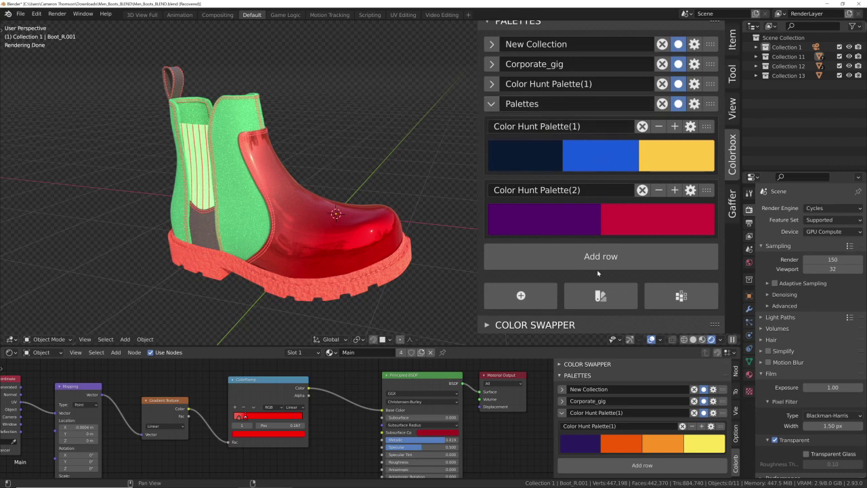
{"action": "left_click", "coordinate": [491, 104]}
Rename the Color Hunt Palette(1) collection to Jobby.
{"action": "double_click", "coordinate": [552, 88]}
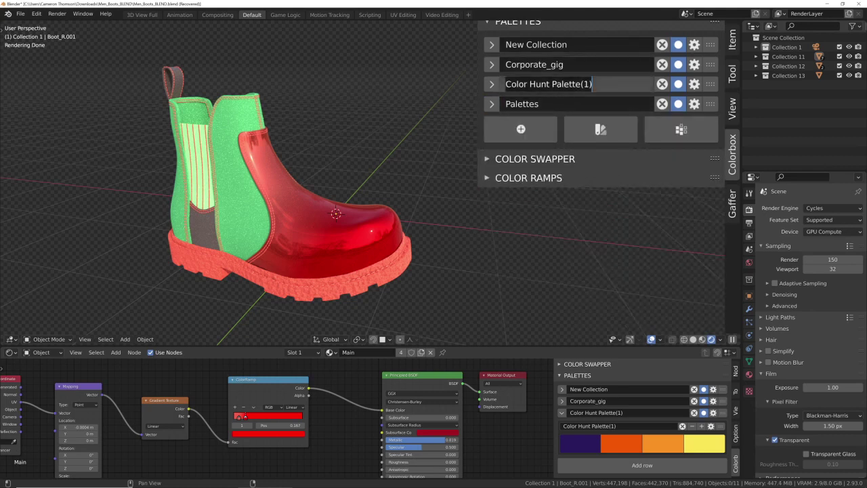
{"action": "key", "text": "BackSpace"}
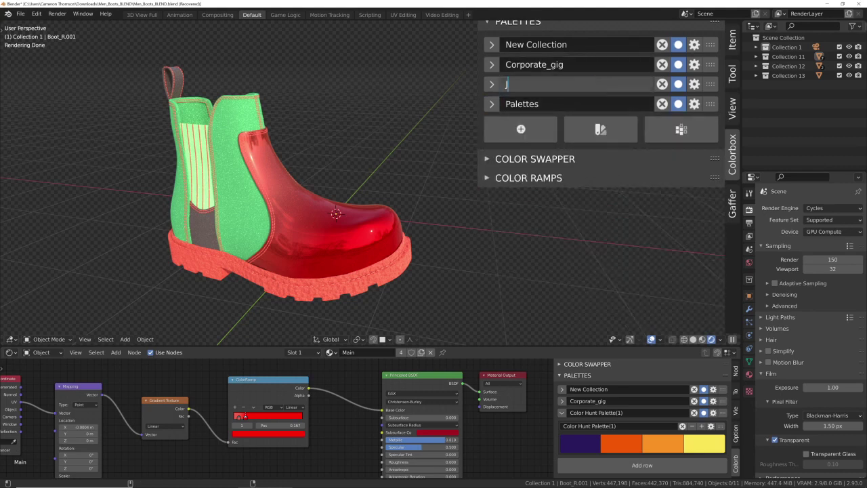
{"action": "type", "text": "Jobby"}
{"action": "key", "text": "Return"}
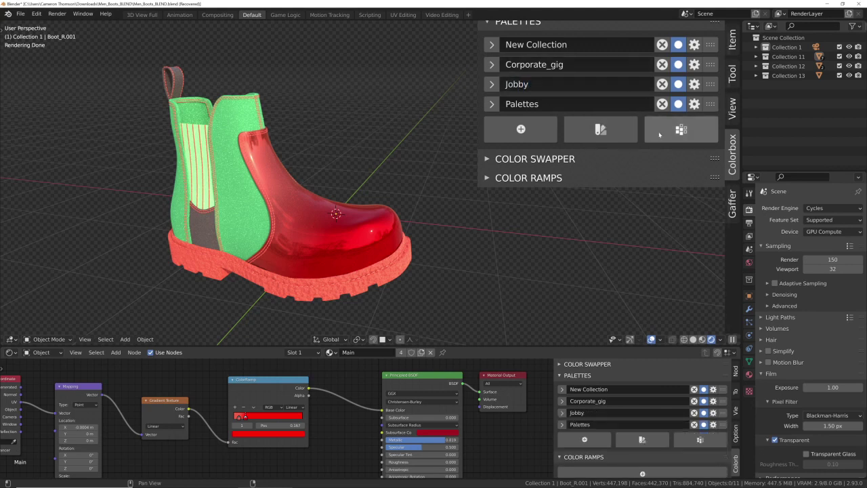
Extract a palette from DiffuseMap_001.png with Colorbox's custom import and collapse the resulting collection.
{"action": "left_click", "coordinate": [681, 128]}
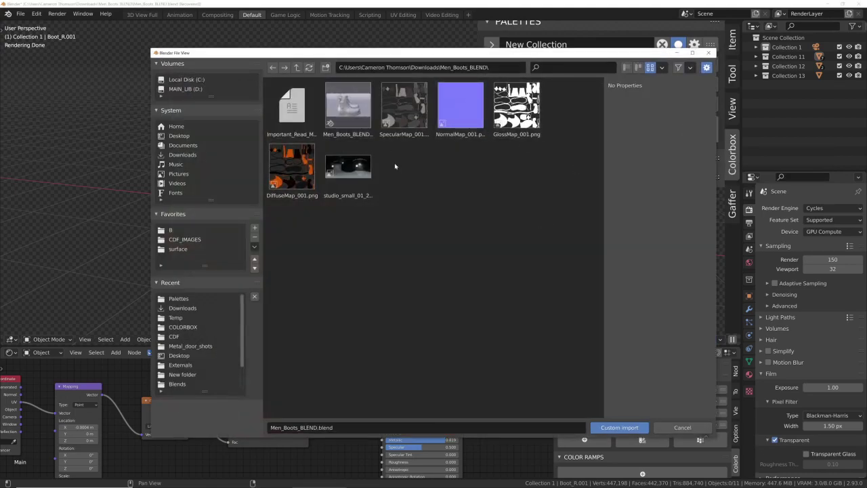
{"action": "left_click", "coordinate": [288, 164]}
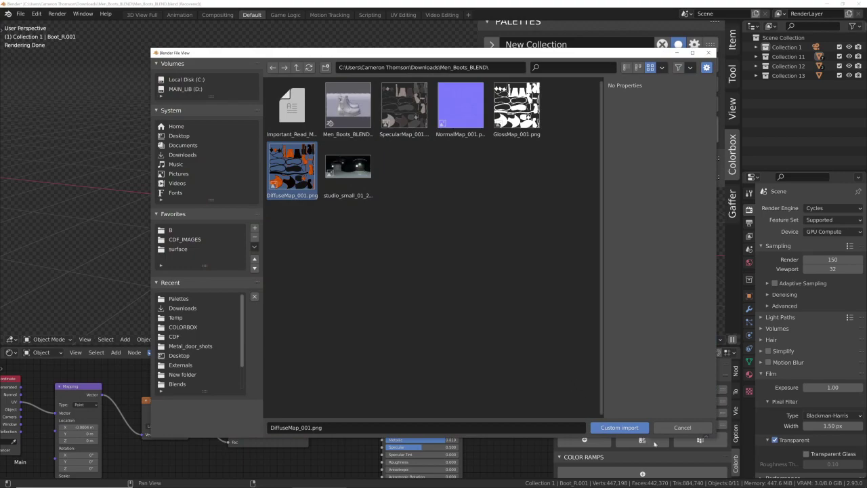
{"action": "left_click", "coordinate": [619, 428]}
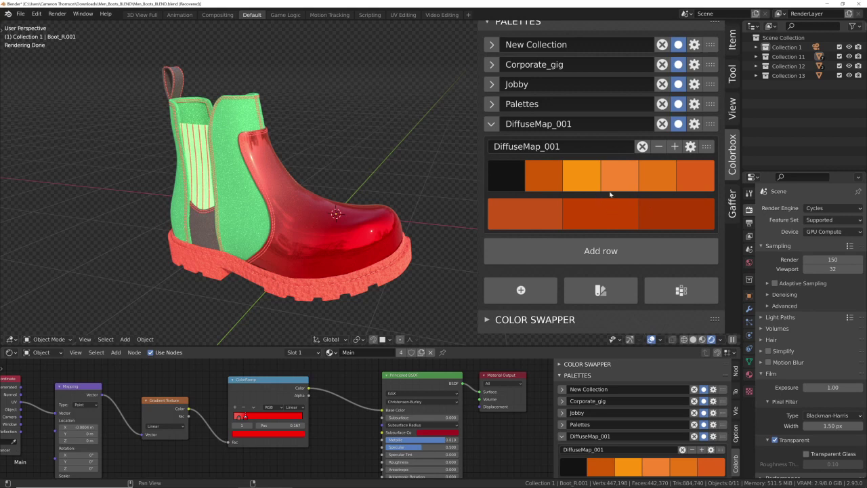
{"action": "left_click", "coordinate": [499, 126]}
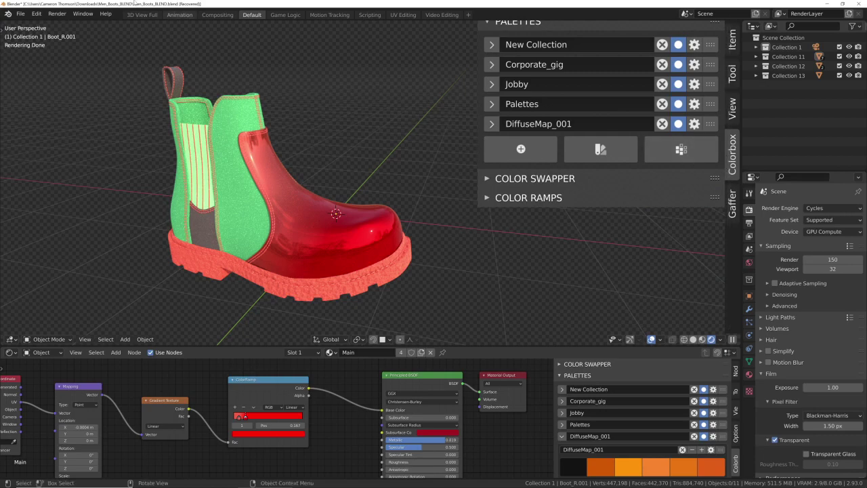
Review the Custom Import settings in the Colorbox add-on preferences and close the preferences without changing them.
{"action": "left_click", "coordinate": [36, 14]}
{"action": "left_click", "coordinate": [54, 159]}
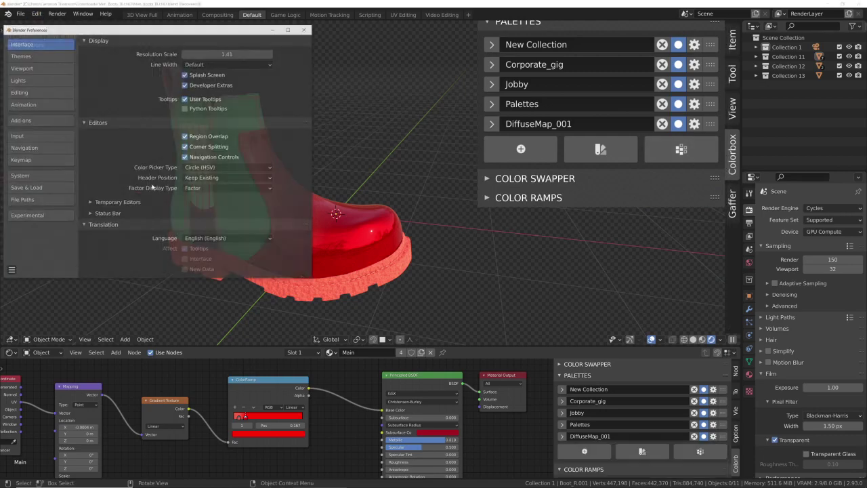
{"action": "left_click", "coordinate": [27, 120]}
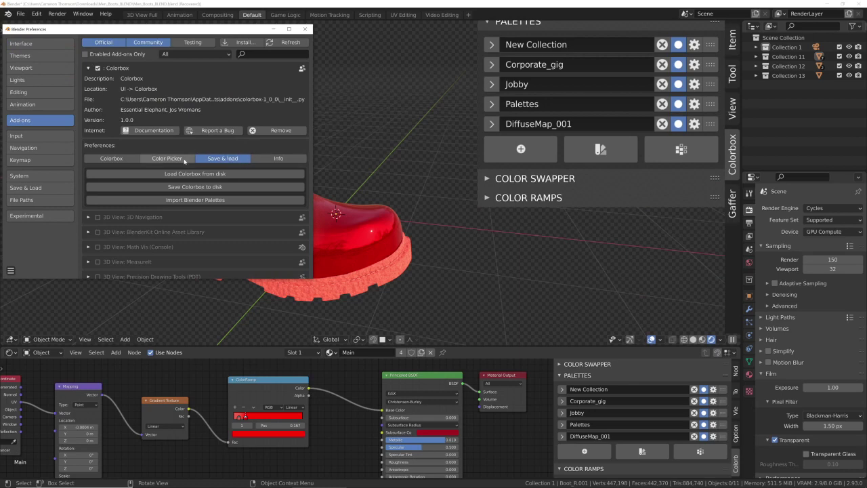
{"action": "left_click", "coordinate": [111, 158]}
{"action": "left_click", "coordinate": [94, 225]}
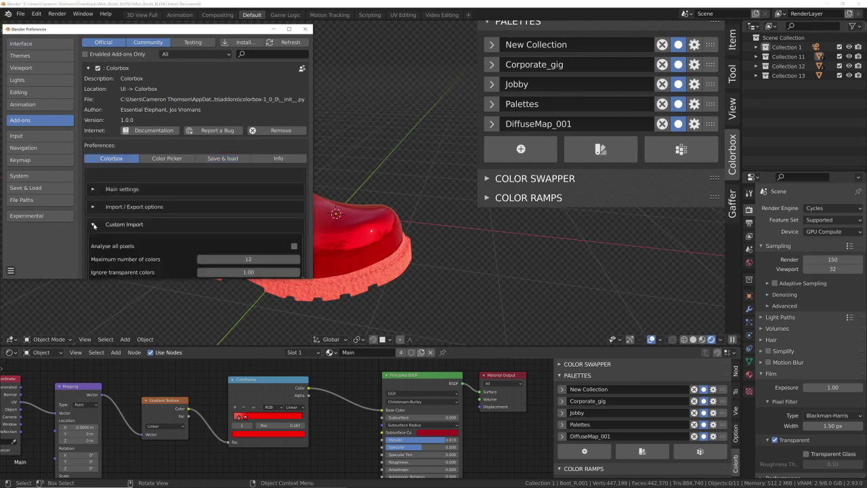
{"action": "scroll", "coordinate": [185, 230], "scroll_direction": "down", "scroll_amount": 4}
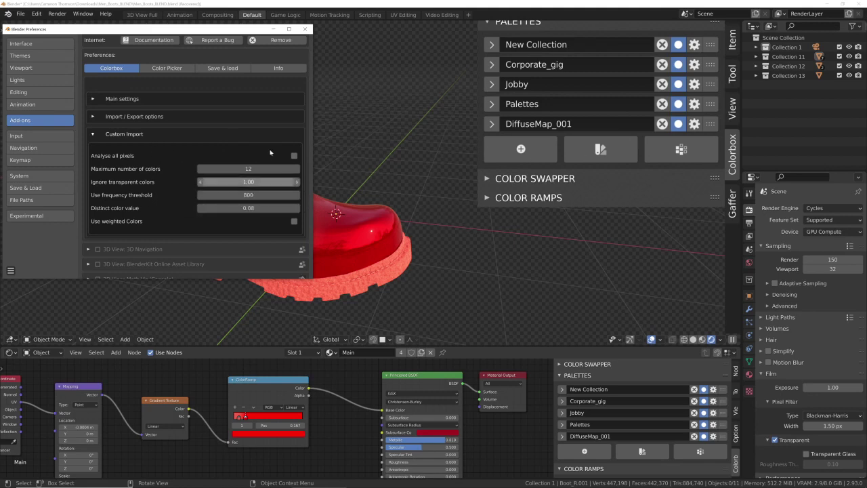
{"action": "left_click", "coordinate": [92, 134]}
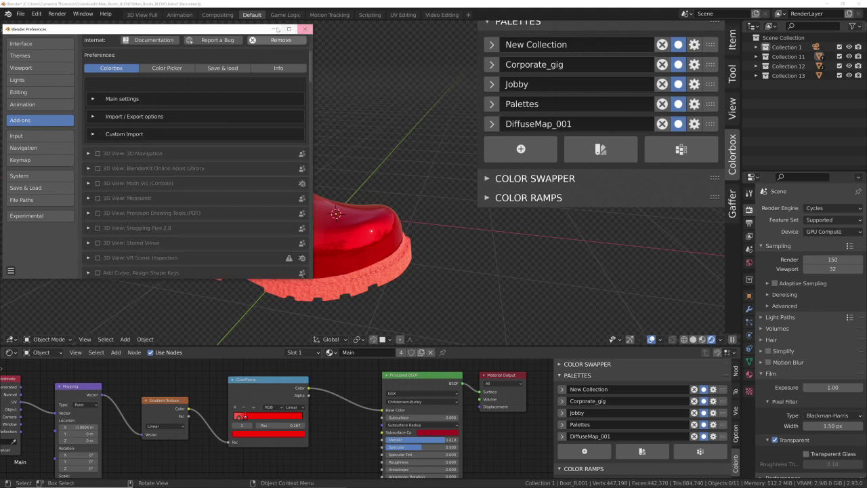
{"action": "left_click", "coordinate": [305, 29]}
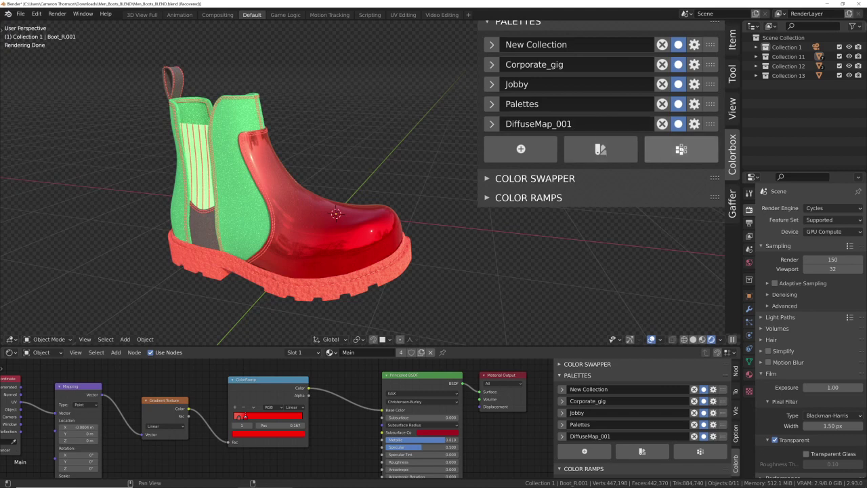
Collapse the Palettes and Color Swapper panels, move Color Swapper above Palettes, and expand Palettes again.
{"action": "scroll", "coordinate": [552, 54], "scroll_direction": "up", "scroll_amount": 1}
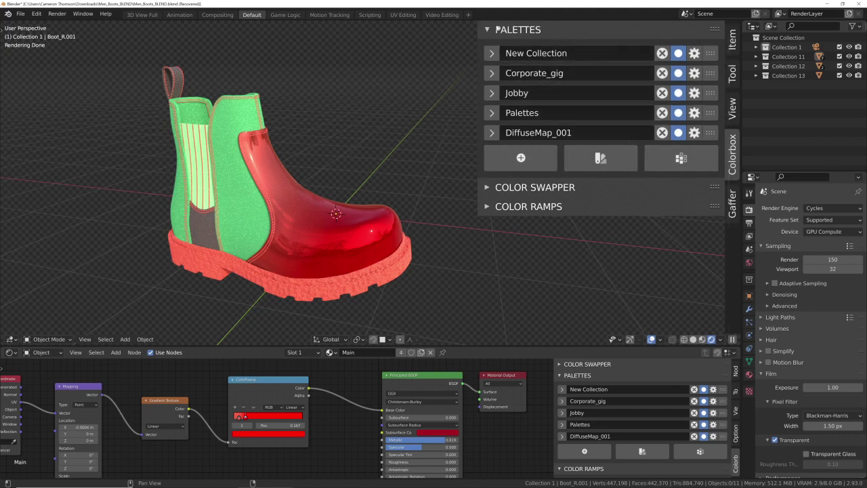
{"action": "left_click", "coordinate": [504, 30]}
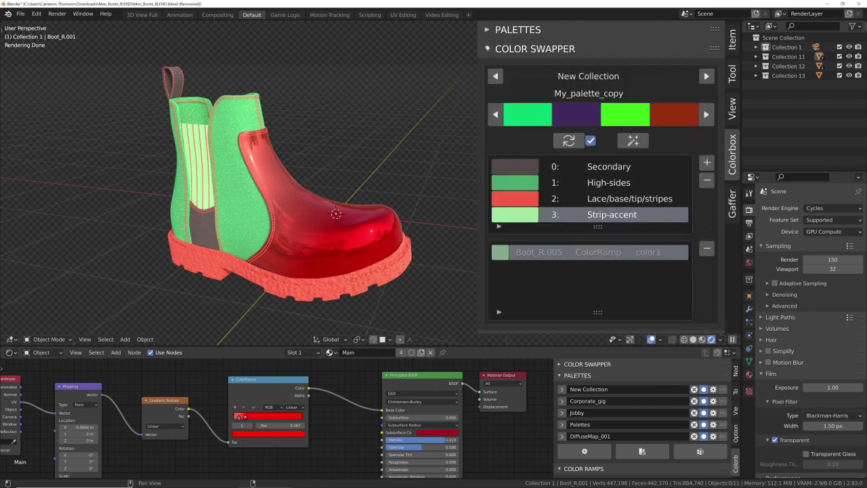
{"action": "left_click", "coordinate": [488, 49]}
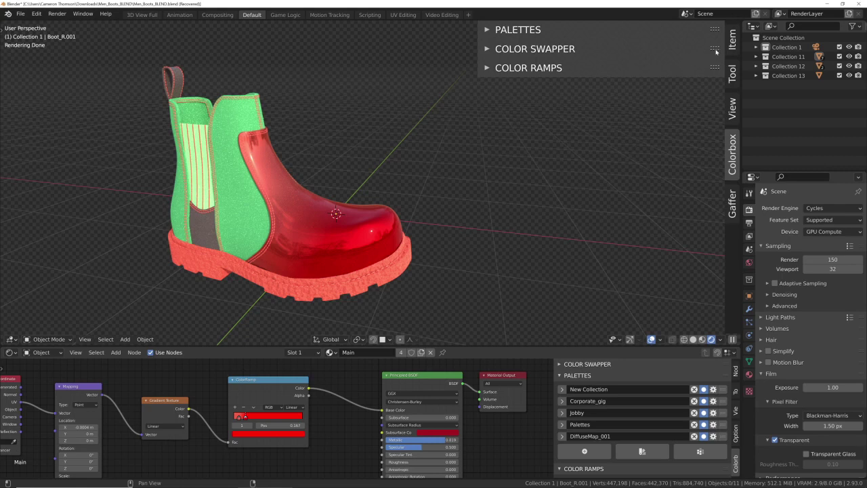
{"action": "left_click_drag", "start_coordinate": [712, 49], "coordinate": [650, 31]}
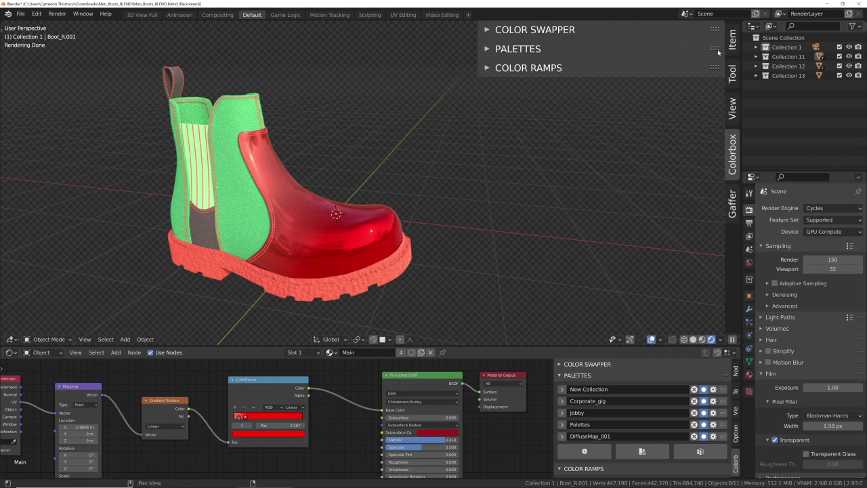
{"action": "left_click", "coordinate": [487, 54]}
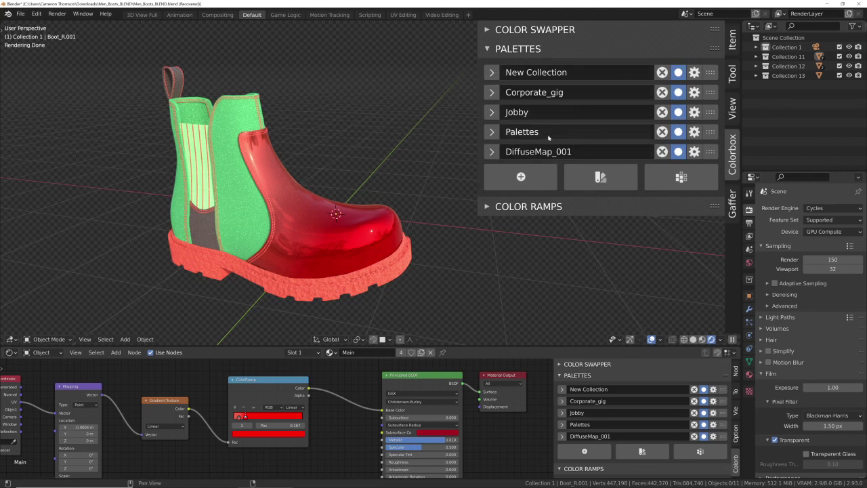
Load the saved Colorbox from disk using the Save & load section of the Colorbox add-on preferences.
{"action": "left_click", "coordinate": [37, 14]}
{"action": "left_click", "coordinate": [73, 157]}
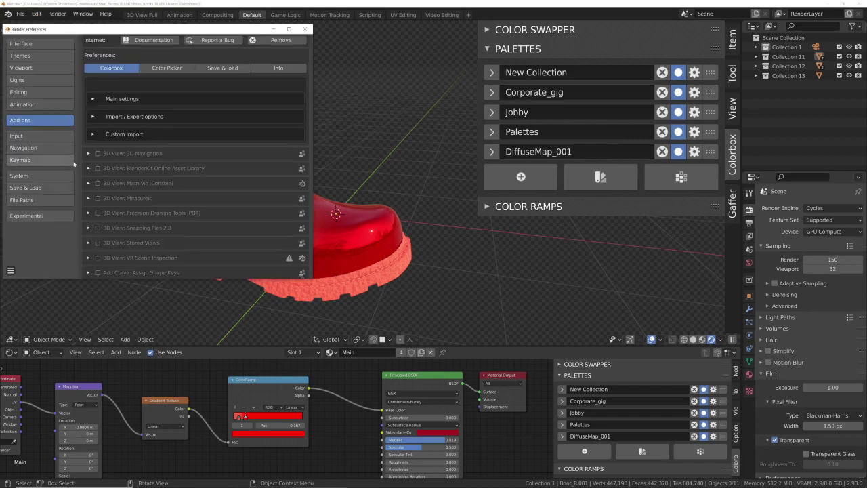
{"action": "left_click", "coordinate": [215, 68]}
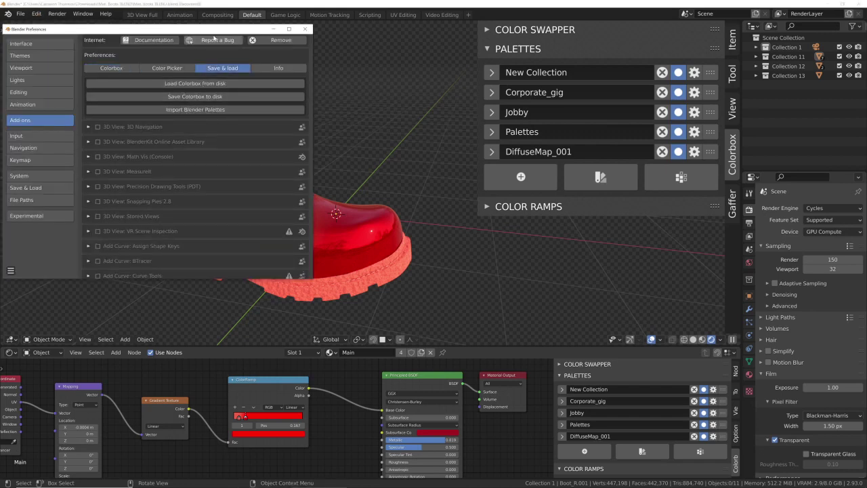
{"action": "left_click_drag", "start_coordinate": [214, 29], "coordinate": [228, 62]}
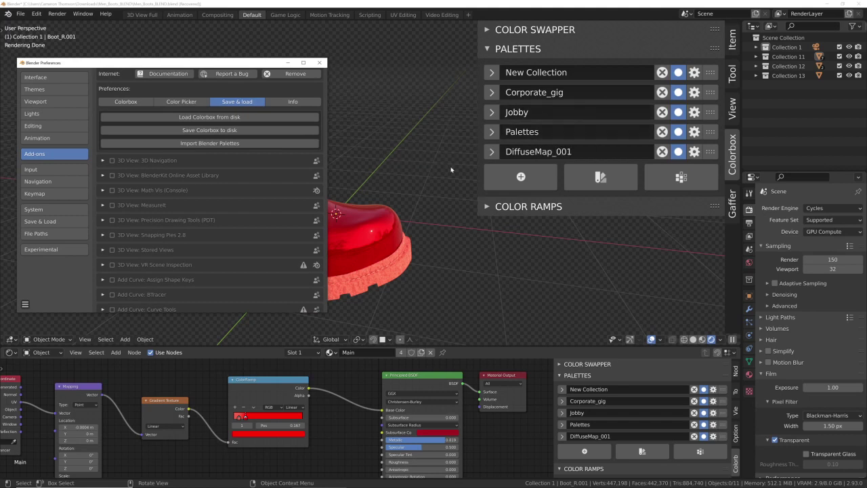
{"action": "left_click", "coordinate": [213, 121]}
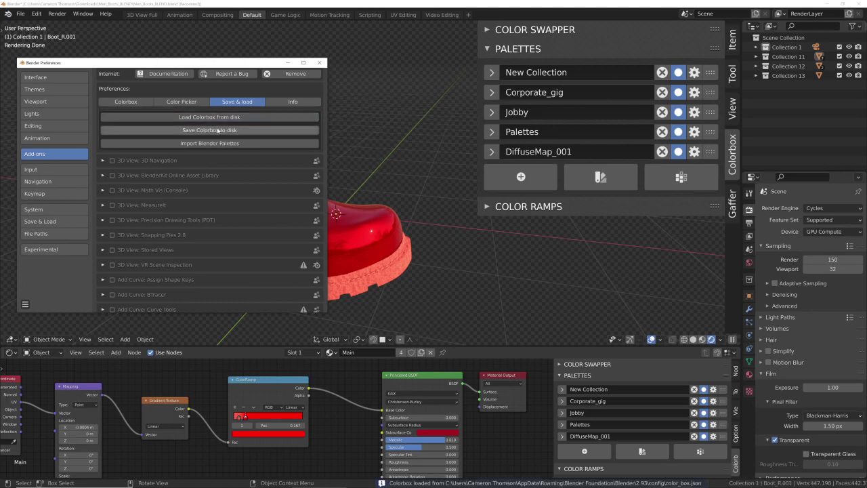
Expand the Color_stuff collection and move the preferences window out of the way.
{"action": "left_click", "coordinate": [492, 73]}
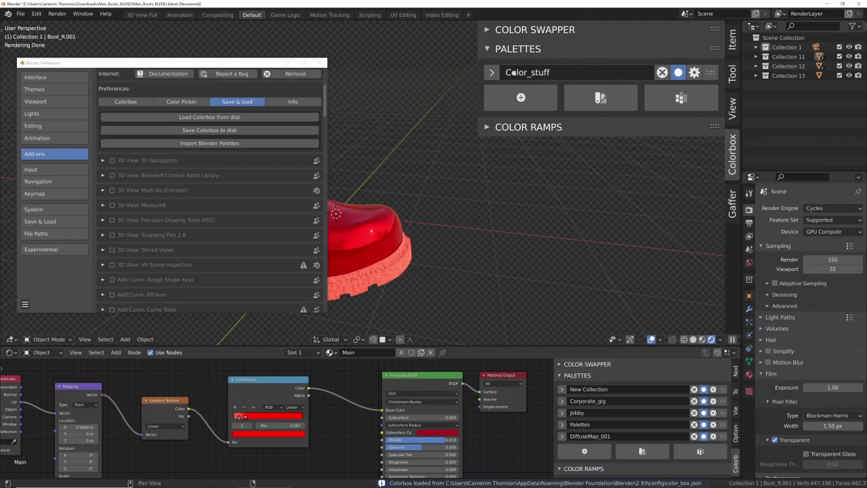
{"action": "left_click", "coordinate": [493, 72]}
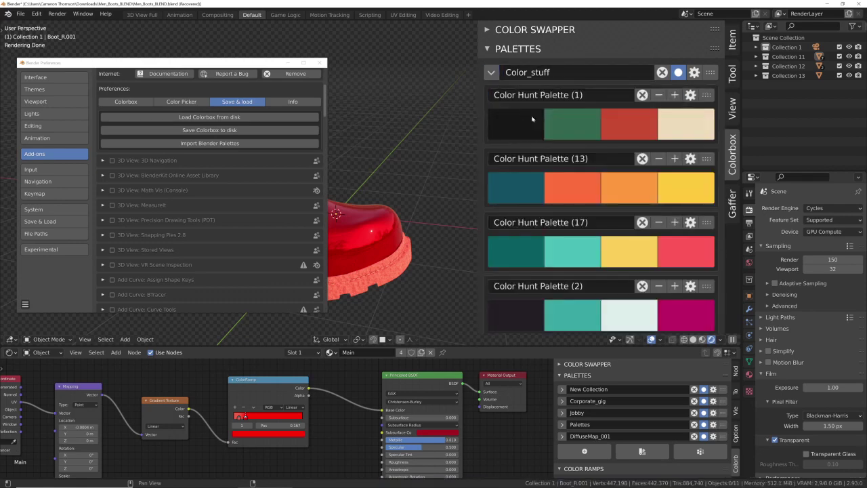
{"action": "left_click", "coordinate": [288, 62]}
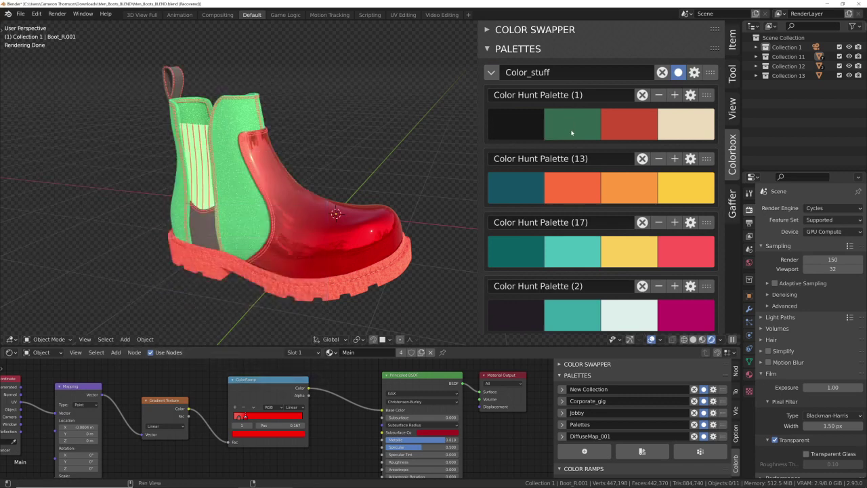
Look through the named Color Hunt palettes in the Color_stuff collection, collapsing and re-expanding it.
{"action": "left_click", "coordinate": [491, 72]}
{"action": "left_click", "coordinate": [491, 72]}
{"action": "scroll", "coordinate": [601, 233], "scroll_direction": "down", "scroll_amount": 6}
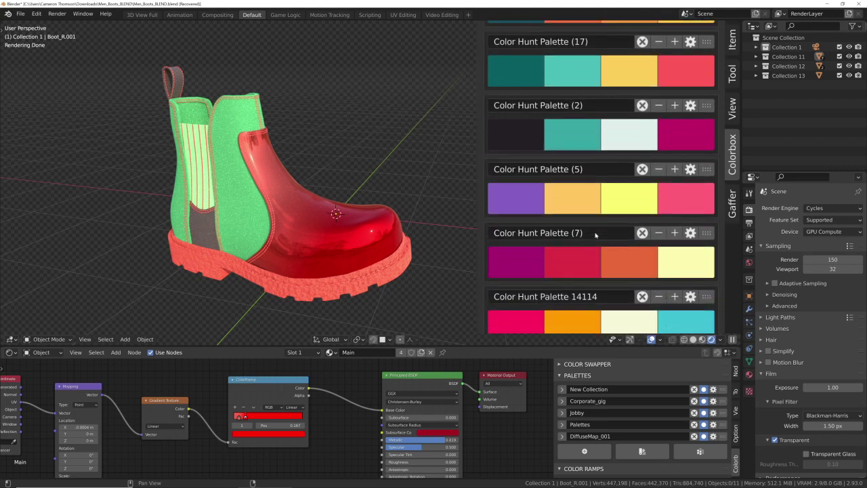
{"action": "scroll", "coordinate": [592, 226], "scroll_direction": "up", "scroll_amount": 4}
{"action": "scroll", "coordinate": [588, 221], "scroll_direction": "up", "scroll_amount": 3}
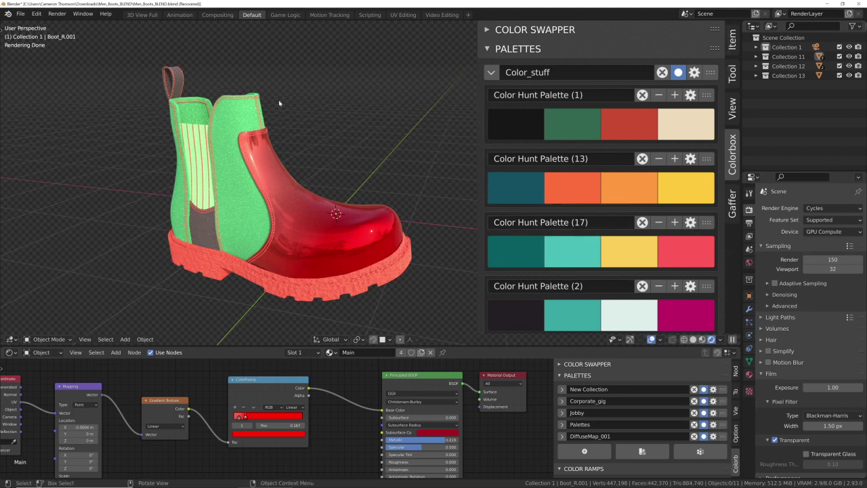
{"action": "left_click", "coordinate": [491, 72]}
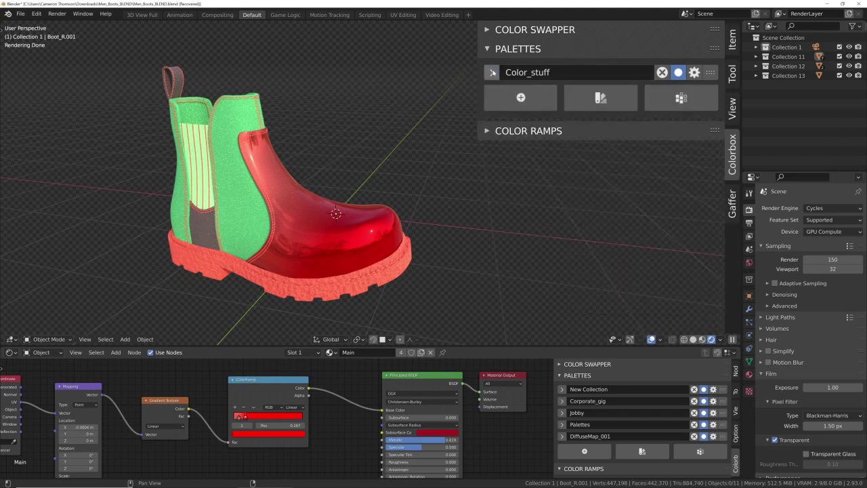
{"action": "left_click", "coordinate": [492, 71]}
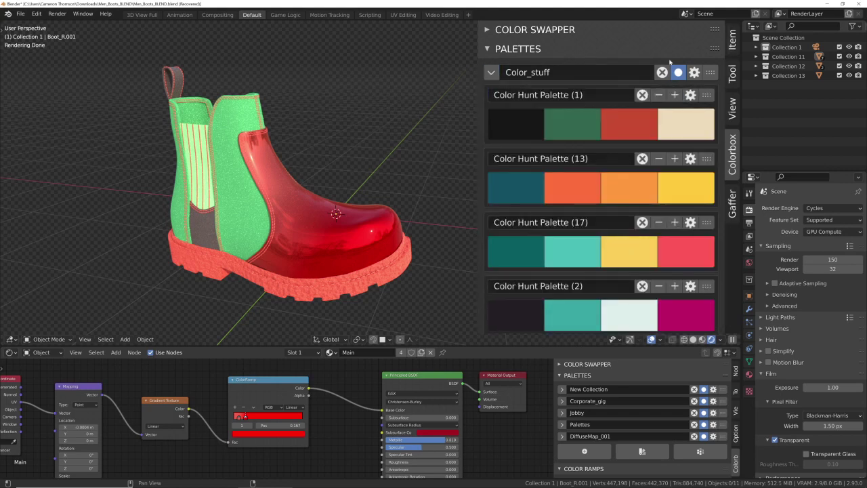
Hide the palette names in the Color_stuff collection, look through its swatches, and collapse the collection.
{"action": "left_click", "coordinate": [678, 72]}
{"action": "scroll", "coordinate": [641, 136], "scroll_direction": "down", "scroll_amount": 10}
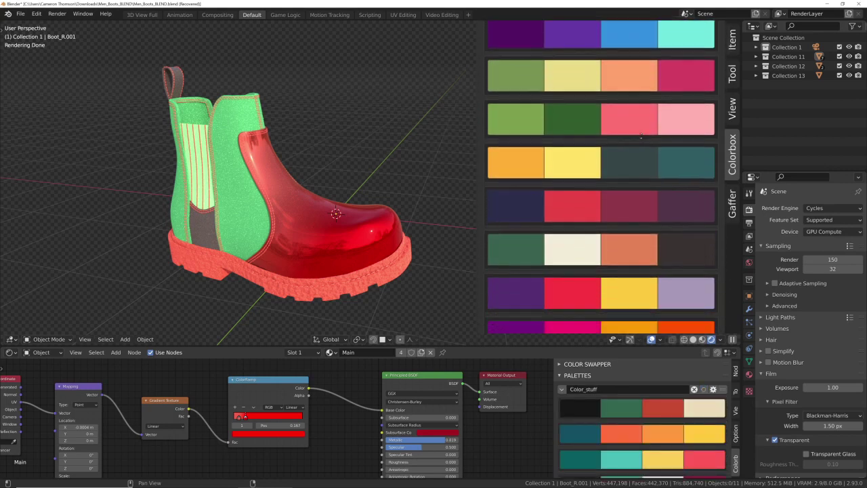
{"action": "scroll", "coordinate": [641, 136], "scroll_direction": "down", "scroll_amount": 6}
{"action": "scroll", "coordinate": [659, 277], "scroll_direction": "up", "scroll_amount": 7}
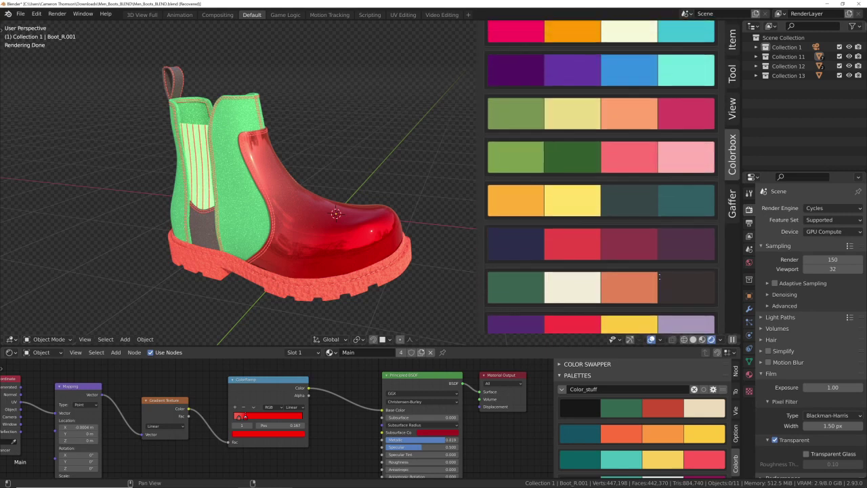
{"action": "scroll", "coordinate": [658, 275], "scroll_direction": "up", "scroll_amount": 8}
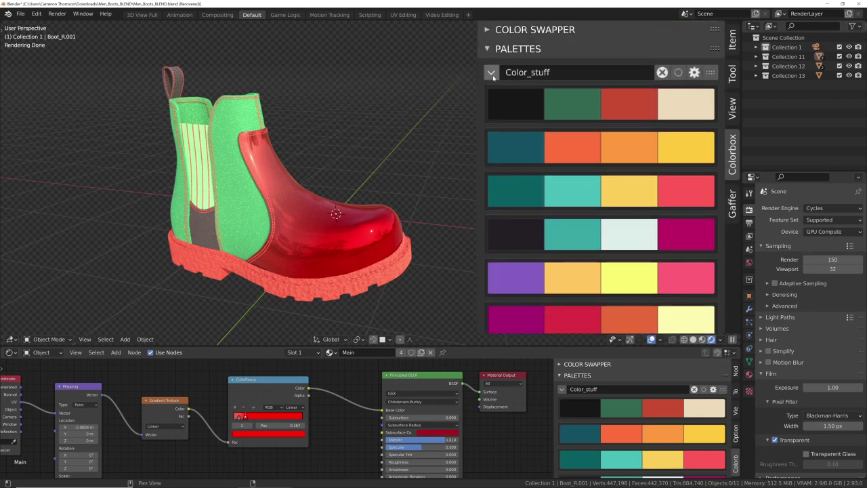
{"action": "left_click", "coordinate": [491, 71]}
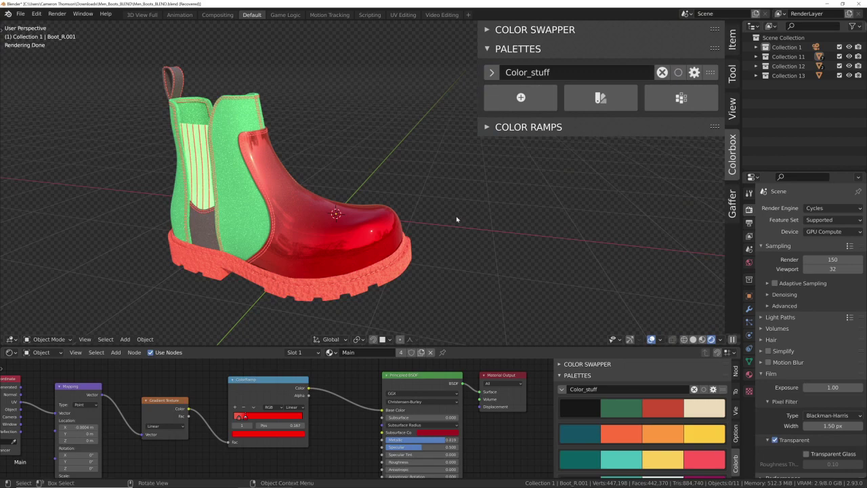
Undo and redo the loading of the saved Colorbox, then collapse the Color_stuff collection again.
{"action": "key", "text": "ctrl+z"}
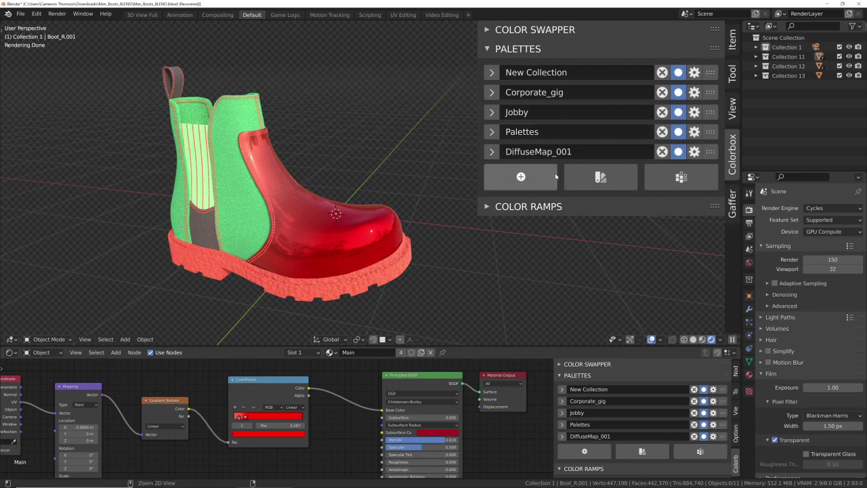
{"action": "key", "text": "ctrl+shift+z"}
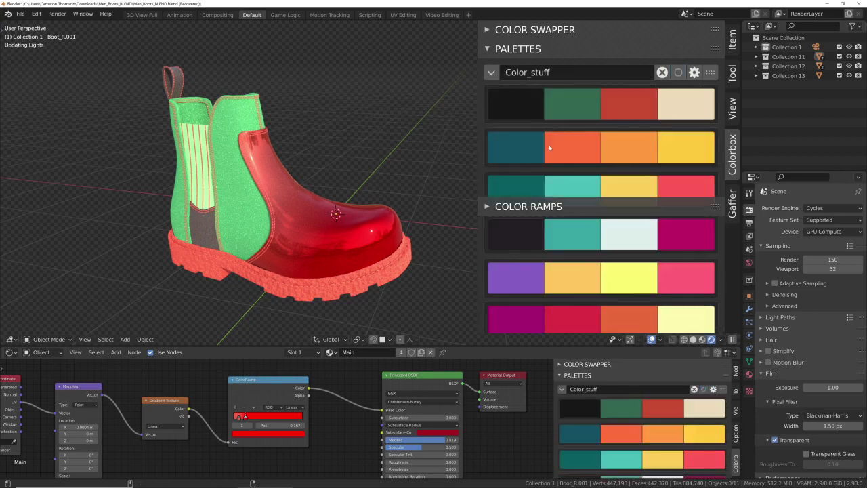
{"action": "left_click", "coordinate": [493, 73]}
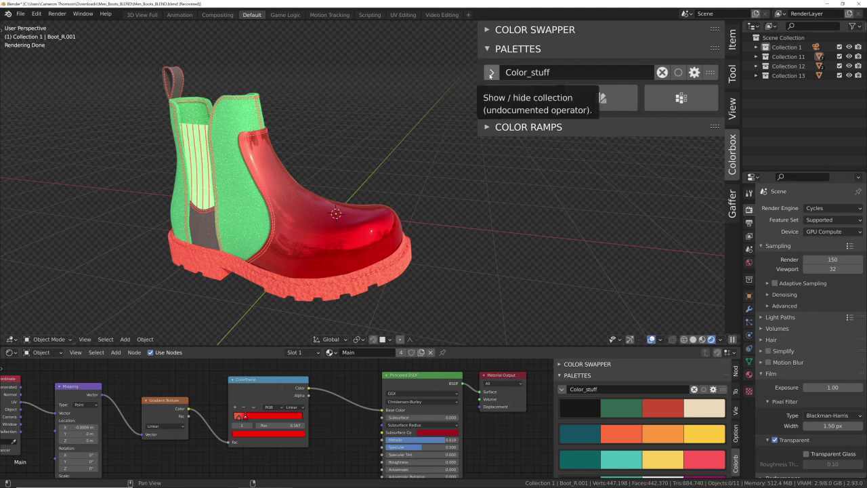
{"action": "left_click", "coordinate": [491, 73]}
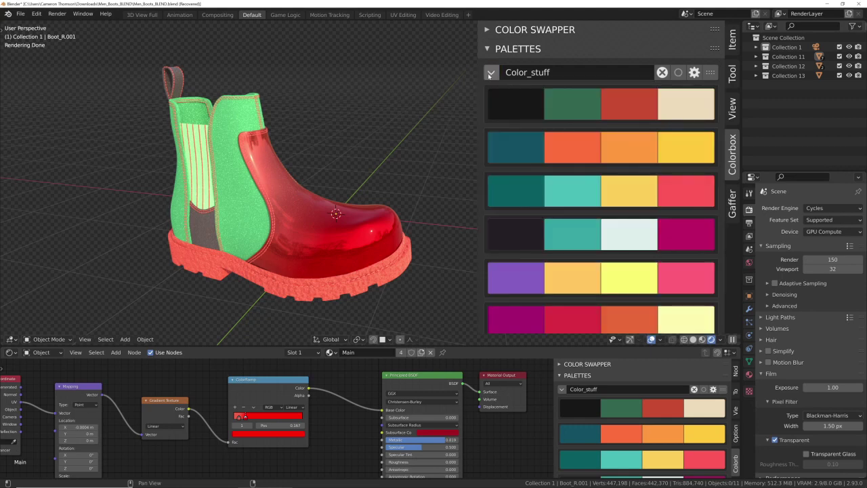
{"action": "left_click", "coordinate": [496, 74]}
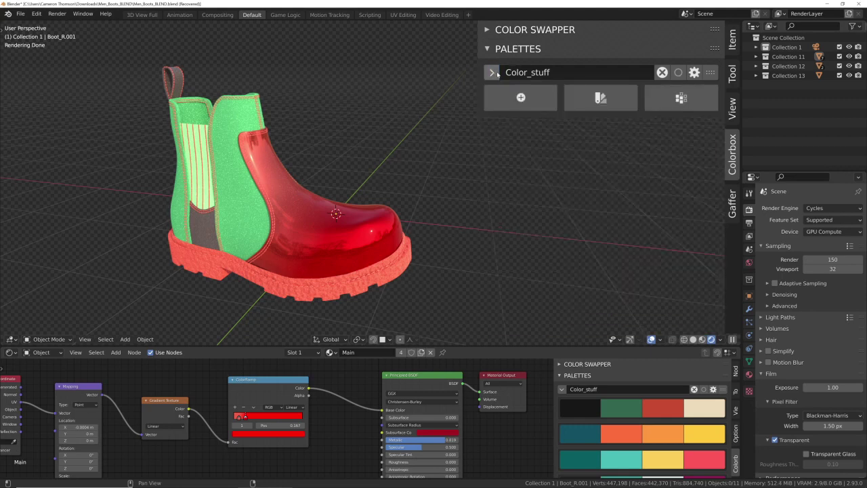
Add a new palette collection named voll.
{"action": "left_click", "coordinate": [520, 96]}
{"action": "double_click", "coordinate": [535, 92]}
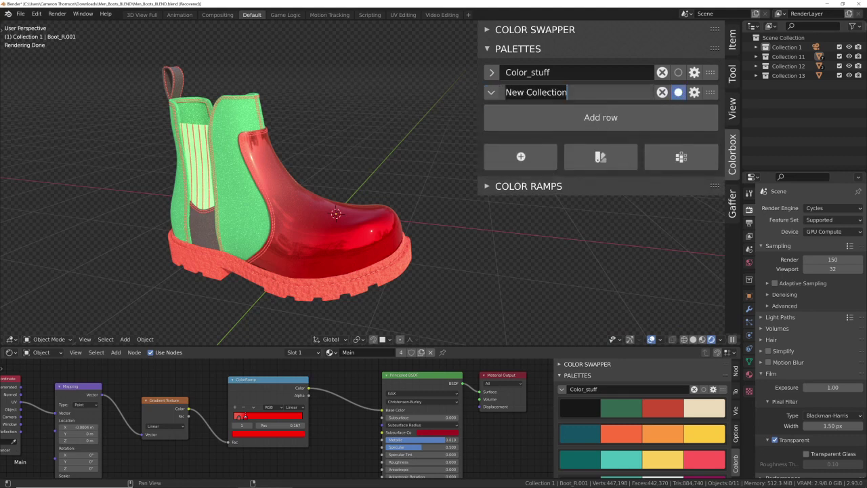
{"action": "type", "text": "vol"}
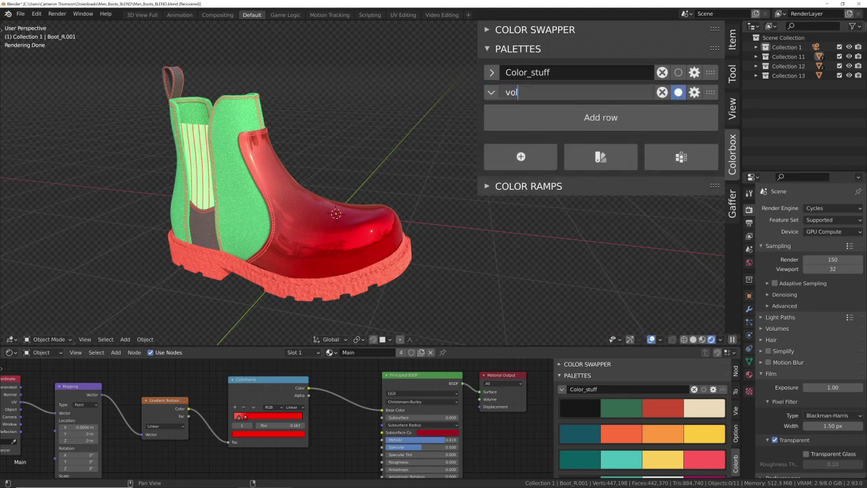
{"action": "type", "text": "l"}
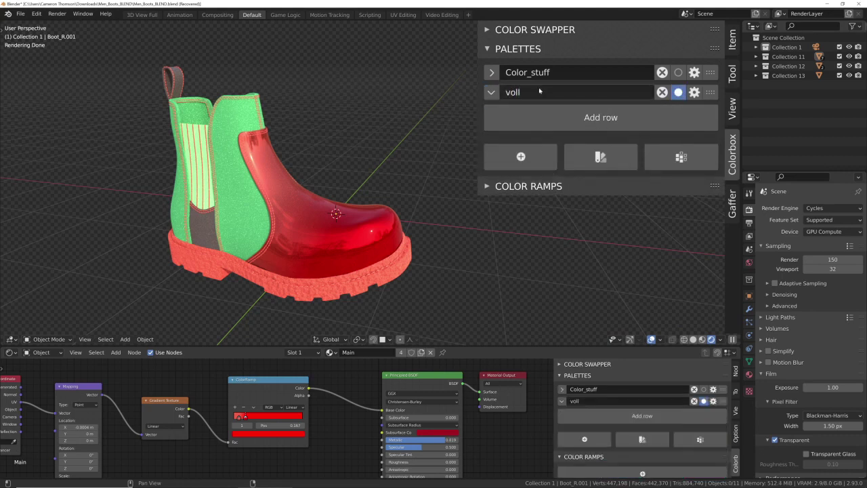
{"action": "key", "text": "Return"}
Add a row to the voll collection with a bright green swatch plus three generated swatches, and collapse the collection.
{"action": "left_click", "coordinate": [580, 117]}
{"action": "left_click", "coordinate": [590, 147]}
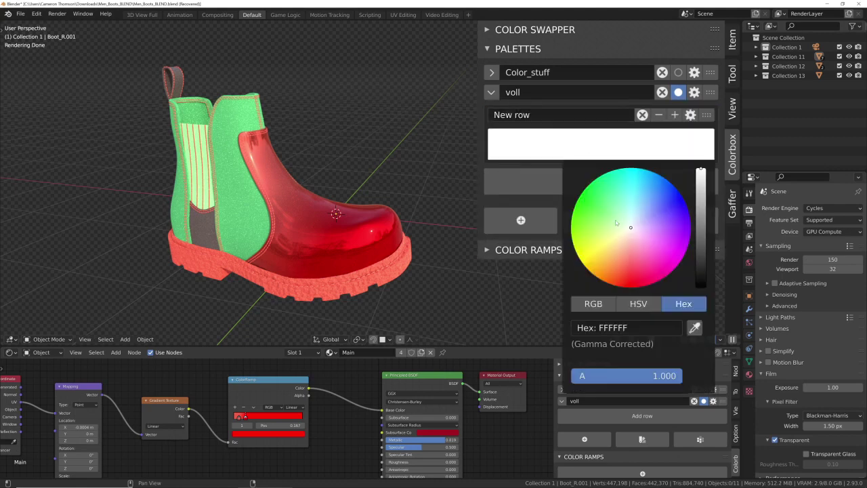
{"action": "left_click", "coordinate": [615, 222]}
{"action": "left_click", "coordinate": [673, 115]}
{"action": "left_click", "coordinate": [673, 115]}
{"action": "left_click", "coordinate": [674, 114]}
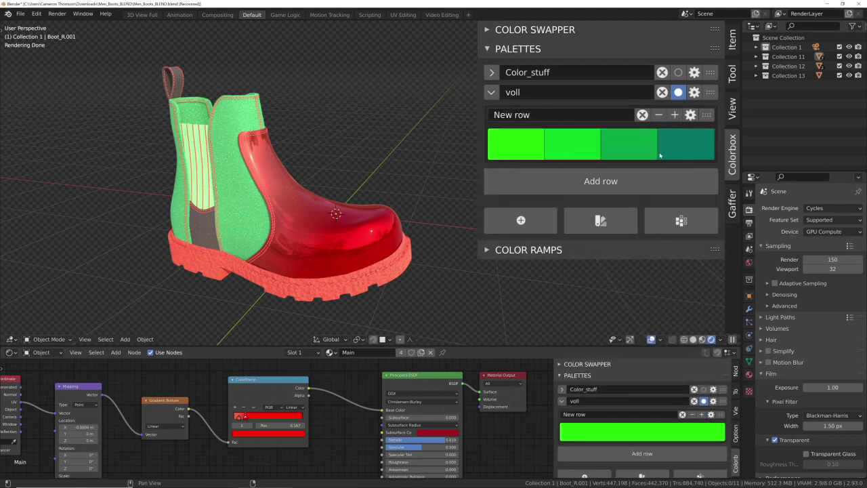
{"action": "left_click", "coordinate": [491, 92]}
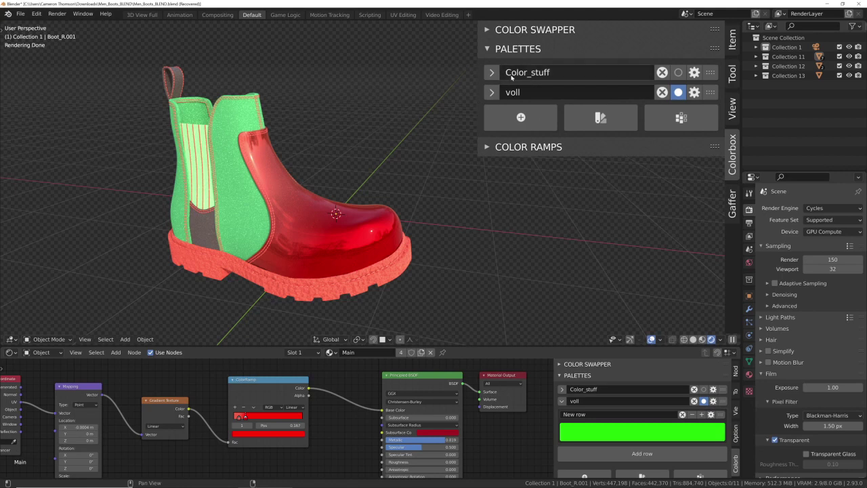
Expand the Color Swapper and select the boot's sole, stitching and red upper in turn to inspect their material nodes.
{"action": "left_click", "coordinate": [487, 30]}
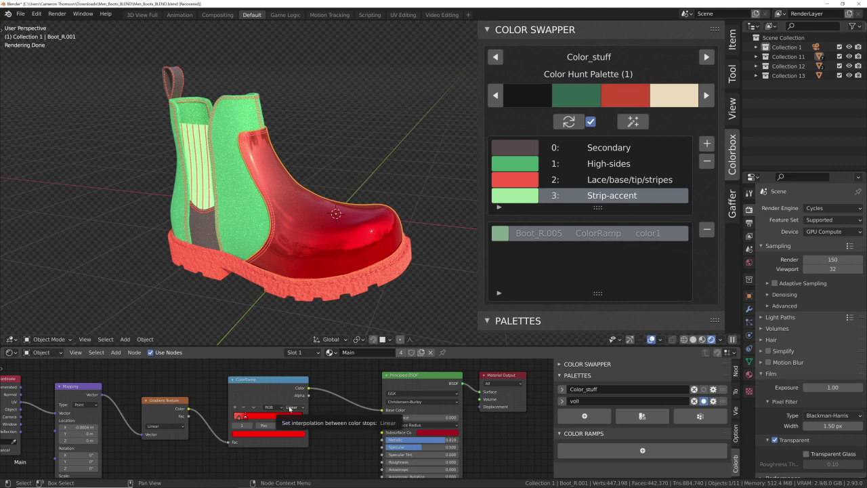
{"action": "left_click", "coordinate": [283, 297]}
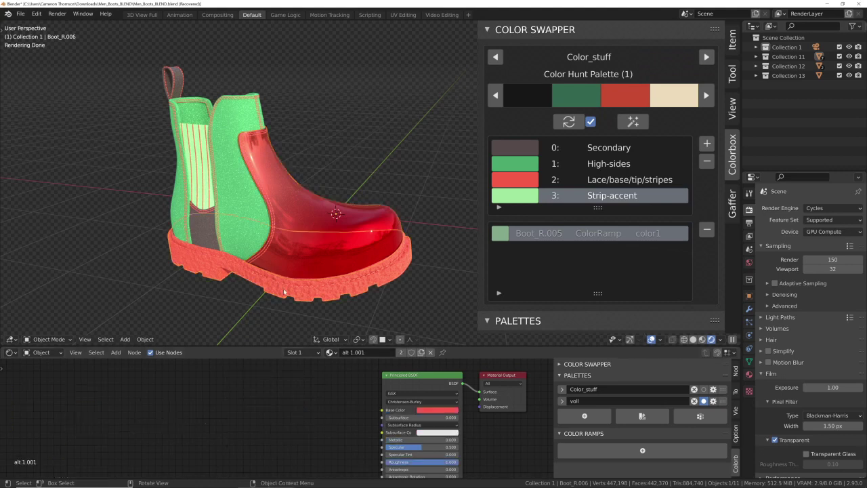
{"action": "left_click", "coordinate": [215, 190]}
{"action": "left_click", "coordinate": [209, 180]}
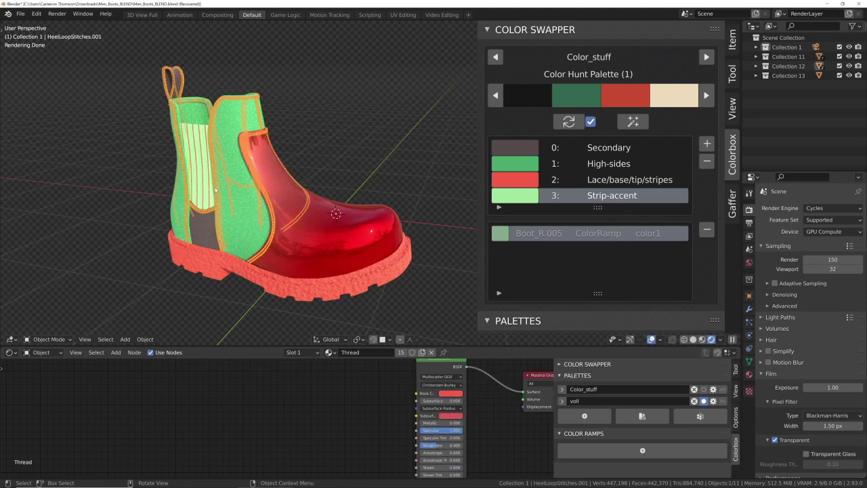
{"action": "left_click", "coordinate": [392, 257]}
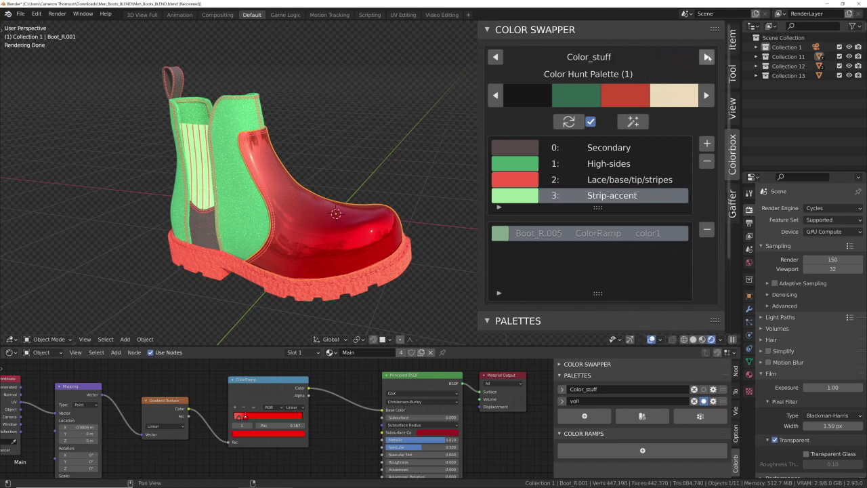
Turn off the Color Swapper's automatic refresh and switch back and forth between the voll and Color_stuff collections, ending on Color_stuff.
{"action": "left_click", "coordinate": [590, 121]}
{"action": "left_click", "coordinate": [706, 57]}
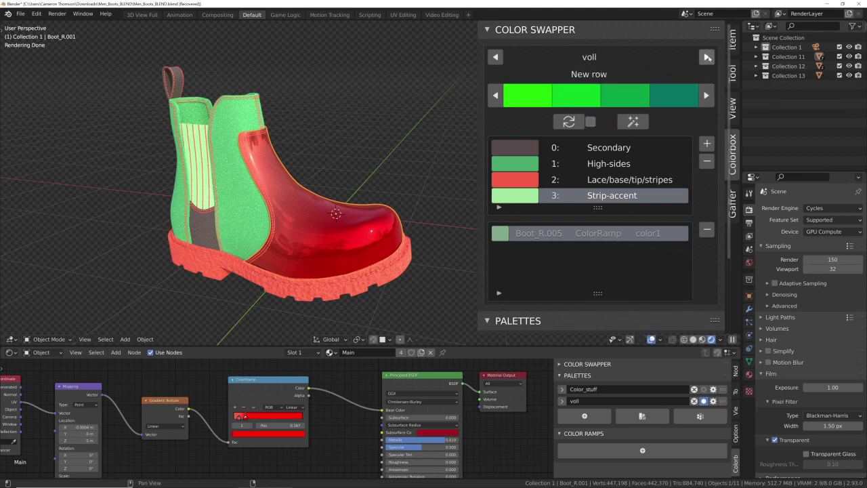
{"action": "left_click", "coordinate": [707, 58]}
{"action": "left_click", "coordinate": [706, 57]}
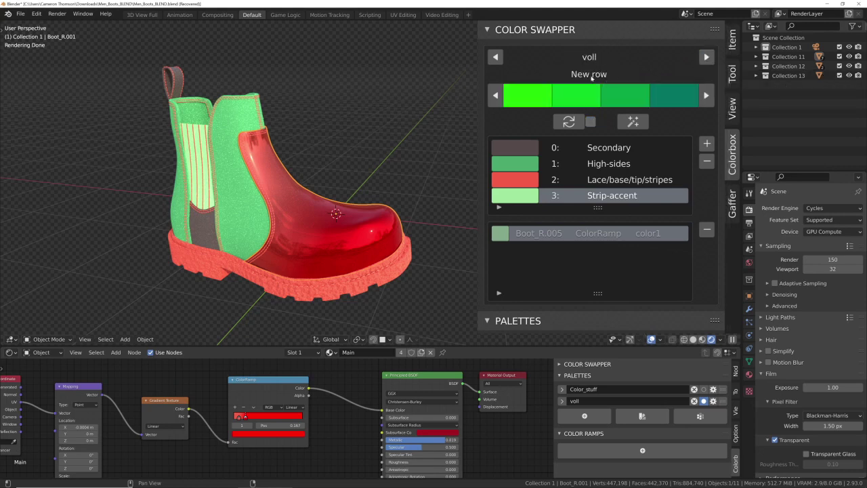
{"action": "left_click", "coordinate": [495, 57]}
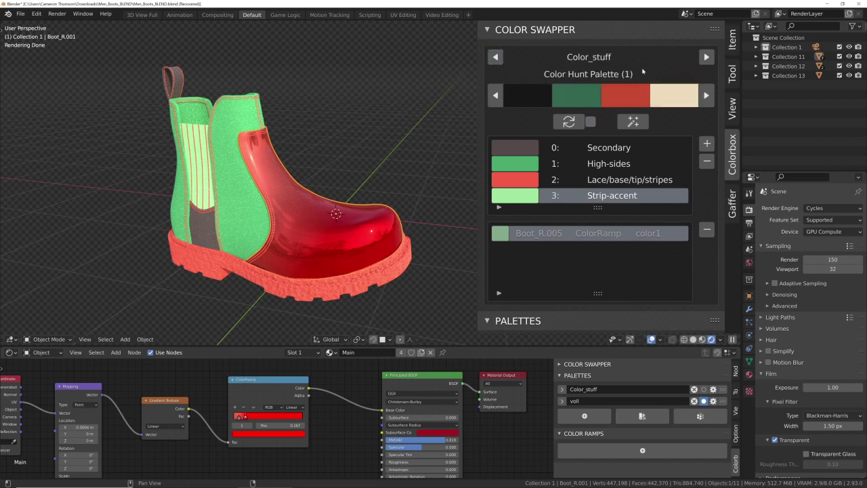
{"action": "left_click", "coordinate": [706, 57]}
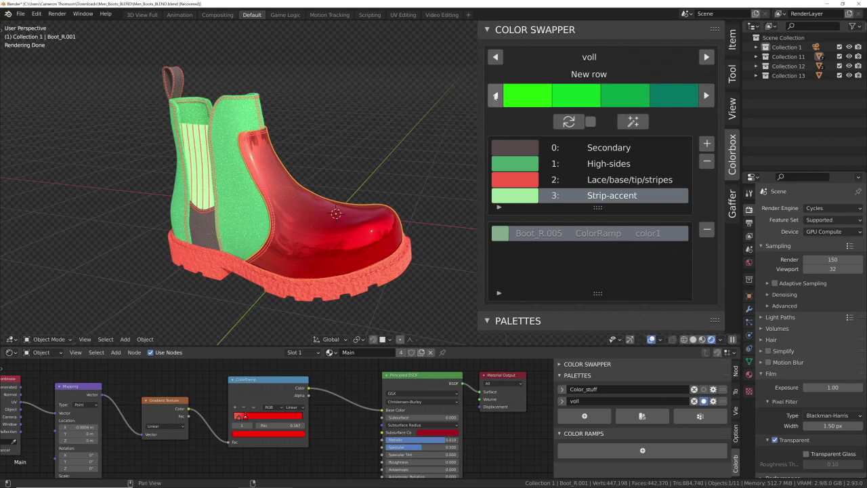
{"action": "left_click", "coordinate": [495, 57]}
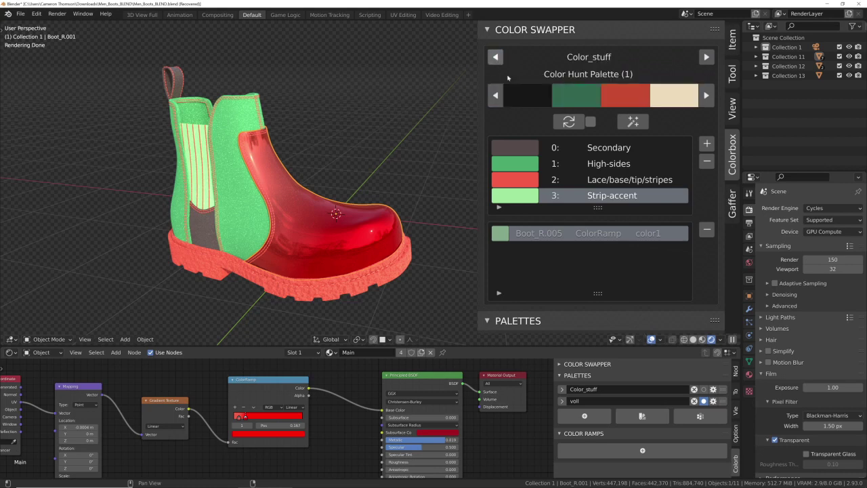
Switch through the Color_stuff palettes to Color Hunt Palette 281238 and assign its orange swatch to the Lace/base/tip/stripes slot.
{"action": "left_click", "coordinate": [706, 96]}
{"action": "left_click", "coordinate": [706, 95]}
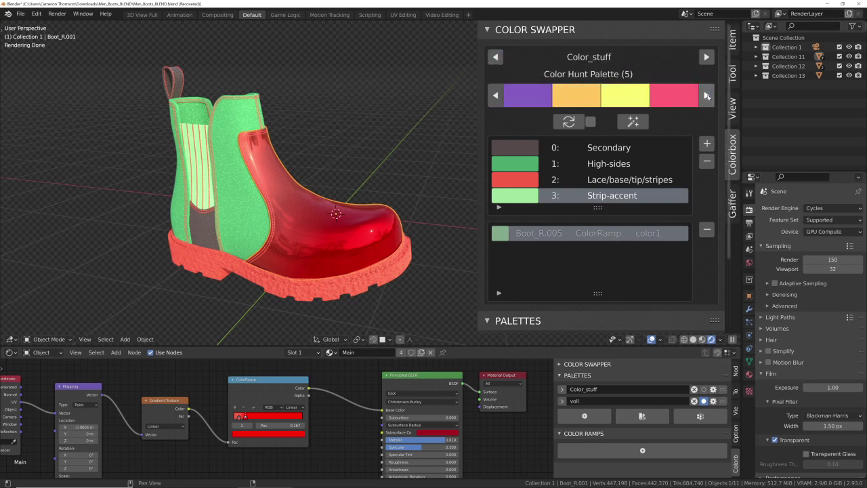
{"action": "left_click", "coordinate": [706, 96]}
{"action": "left_click", "coordinate": [706, 95]}
{"action": "left_click", "coordinate": [707, 96]}
{"action": "left_click", "coordinate": [708, 95]}
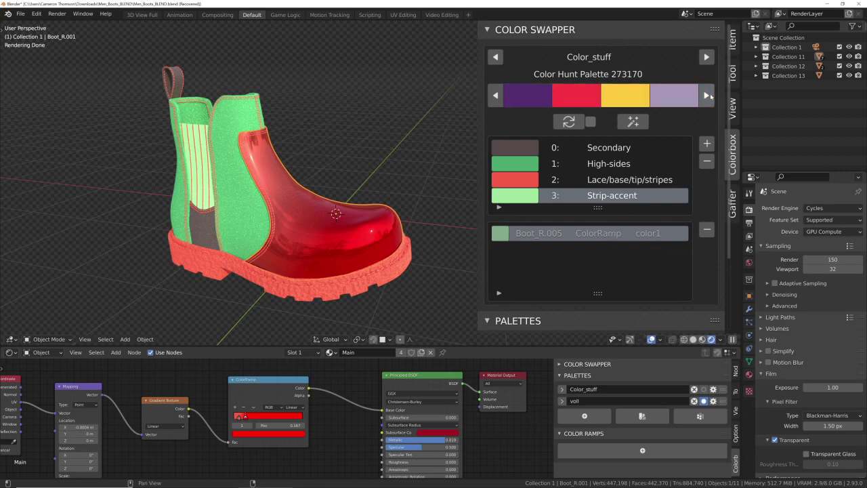
{"action": "left_click", "coordinate": [707, 96]}
{"action": "left_click", "coordinate": [707, 95]}
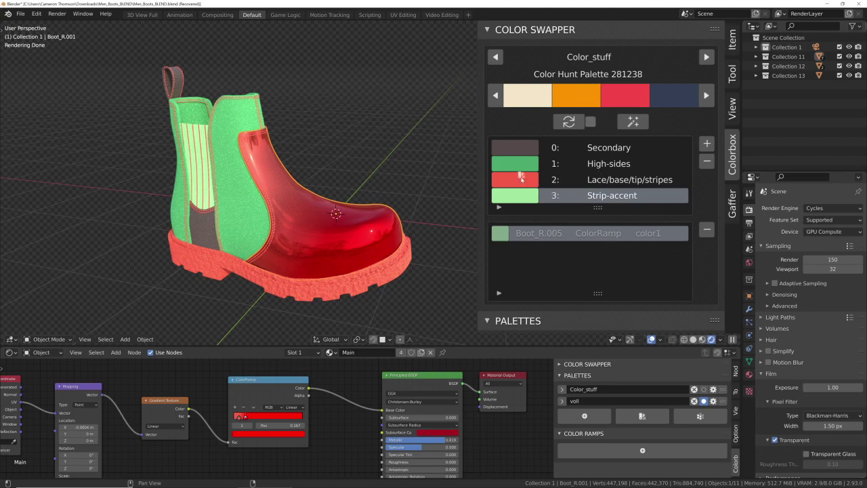
{"action": "left_click_drag", "start_coordinate": [520, 177], "coordinate": [520, 177]}
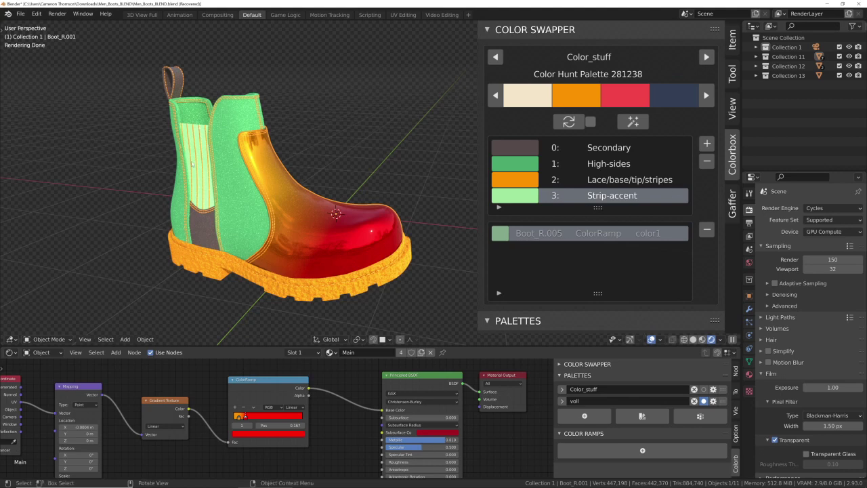
Select the boot's striped side panel, check the fields of the other color slots, and apply Color Hunt Palette 281238 to all slots.
{"action": "left_click", "coordinate": [199, 155]}
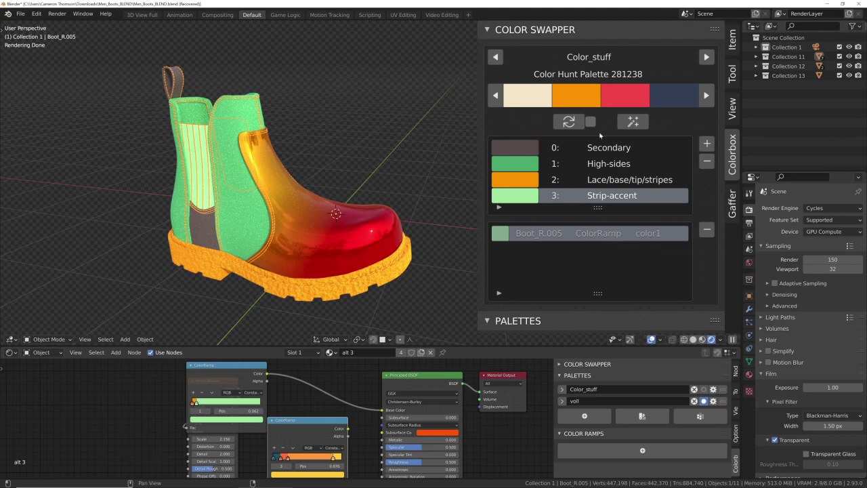
{"action": "left_click", "coordinate": [619, 179]}
{"action": "left_click", "coordinate": [604, 165]}
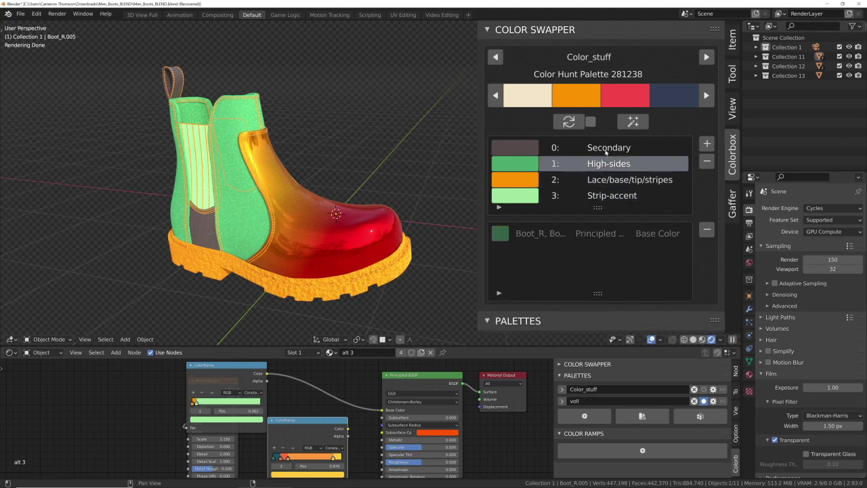
{"action": "left_click", "coordinate": [603, 148]}
{"action": "left_click", "coordinate": [605, 180]}
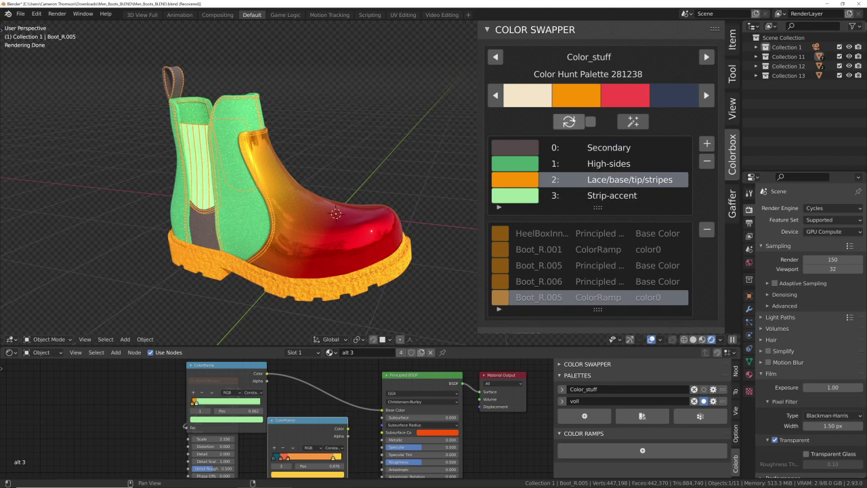
{"action": "left_click", "coordinate": [568, 121]}
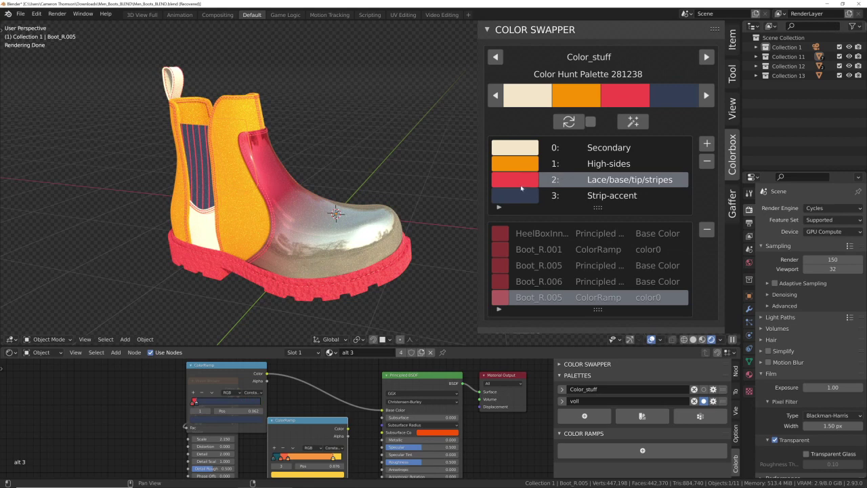
Select the boot's front upper and shift the cream stop of its ColorRamp to a position of about 0.28.
{"action": "left_click", "coordinate": [600, 195]}
{"action": "left_click", "coordinate": [600, 181]}
{"action": "left_click", "coordinate": [364, 236]}
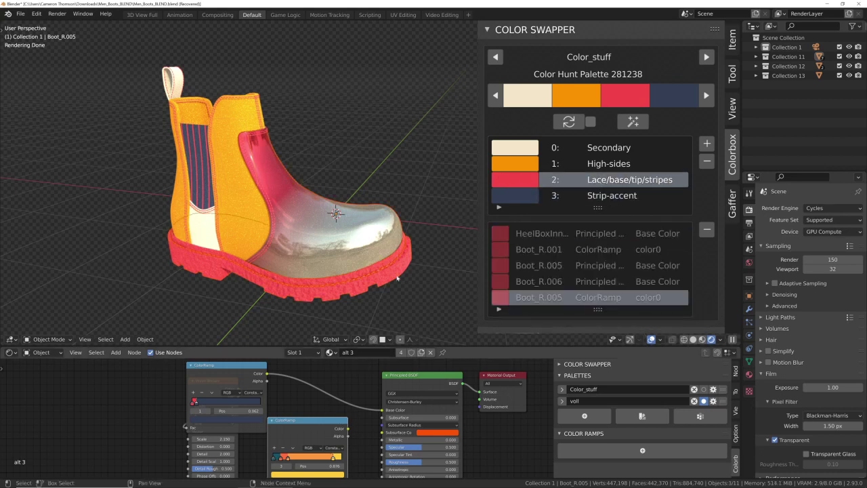
{"action": "left_click", "coordinate": [396, 278]}
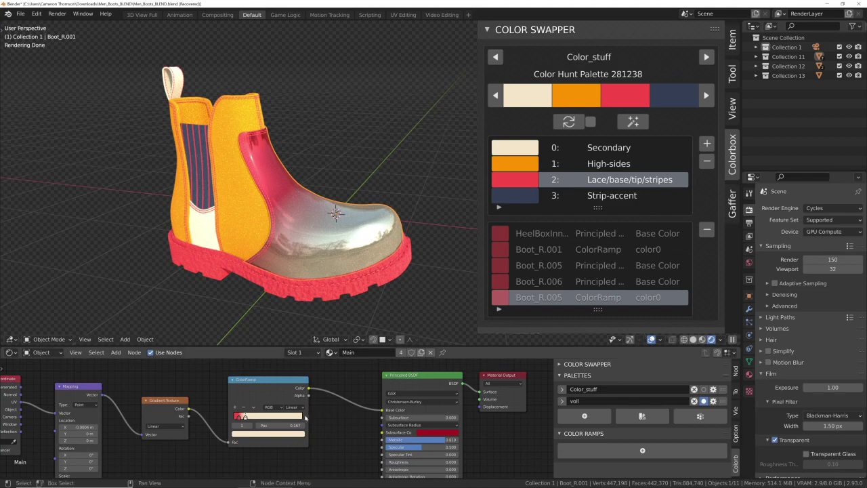
{"action": "left_click_drag", "start_coordinate": [245, 417], "coordinate": [251, 416]}
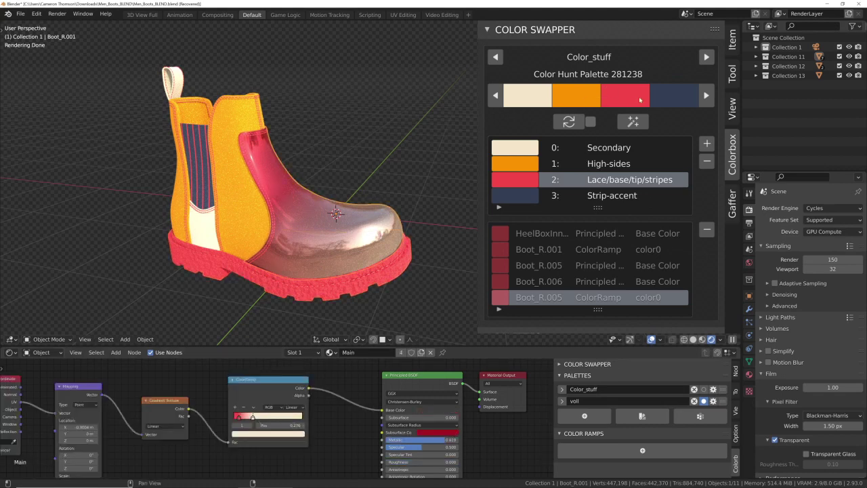
Assign the palette's red swatch to the Secondary slot, then reapply Color Hunt Palette 281238 to all slots.
{"action": "left_click_drag", "start_coordinate": [639, 100], "coordinate": [519, 144]}
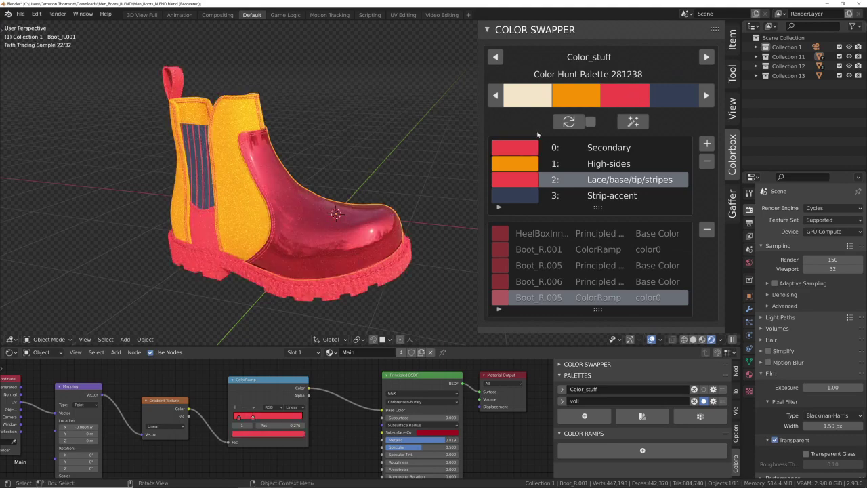
{"action": "left_click", "coordinate": [569, 121]}
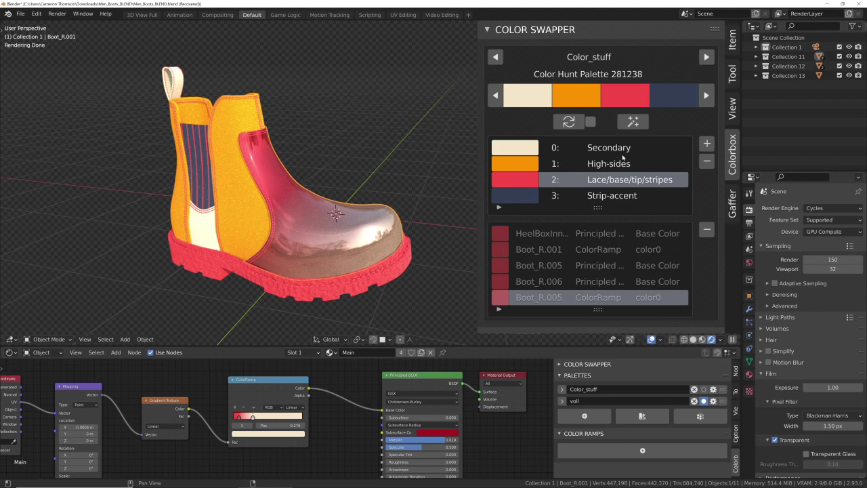
With the Secondary slot active, add the Base Color of the boot's high-side material to Color Swapper.
{"action": "left_click", "coordinate": [611, 148]}
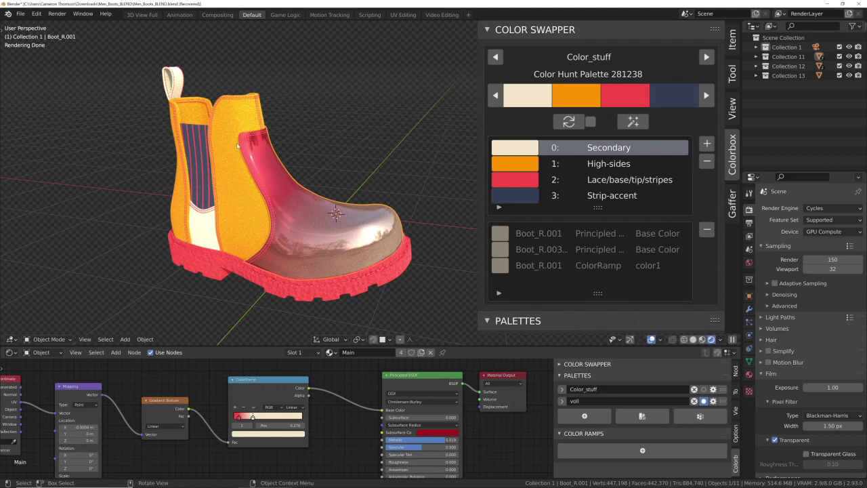
{"action": "left_click", "coordinate": [235, 107]}
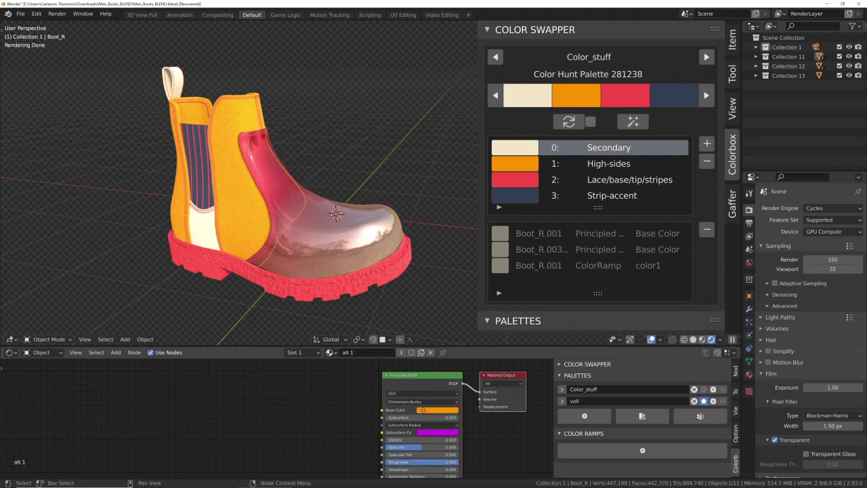
{"action": "middle_click_drag", "start_coordinate": [423, 410], "coordinate": [310, 395]}
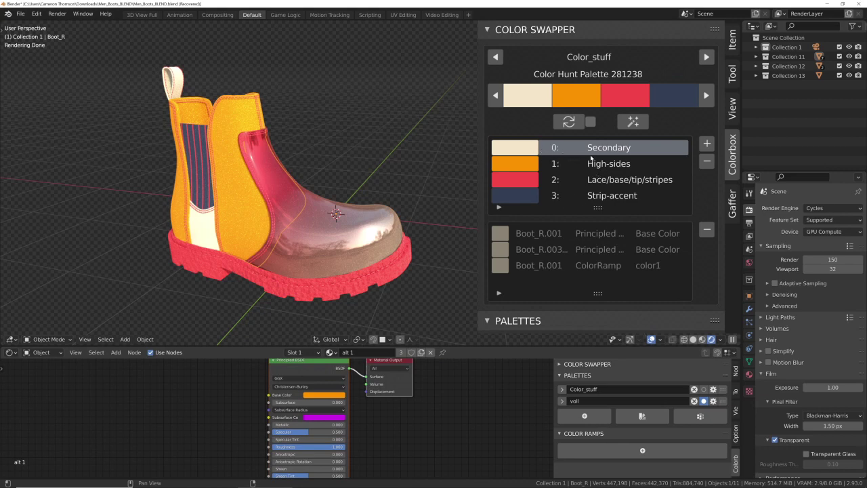
{"action": "scroll", "coordinate": [366, 383], "scroll_direction": "up", "scroll_amount": 3}
{"action": "scroll", "coordinate": [367, 383], "scroll_direction": "up", "scroll_amount": 3}
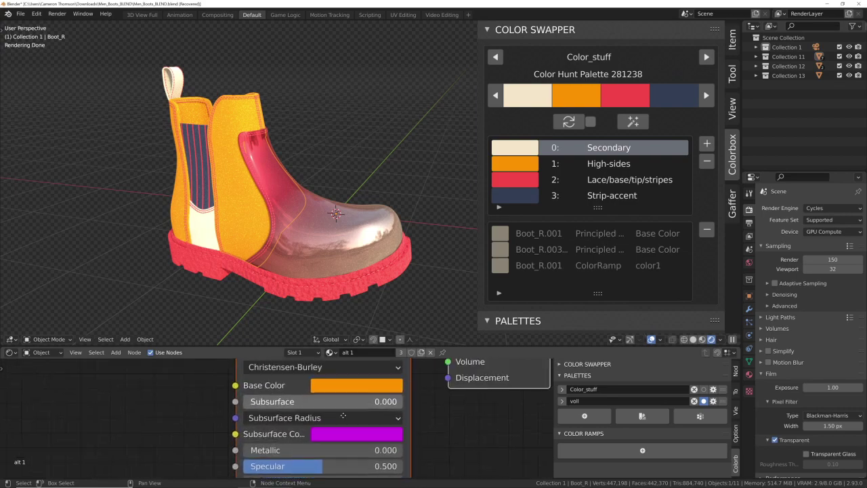
{"action": "right_click", "coordinate": [294, 409]}
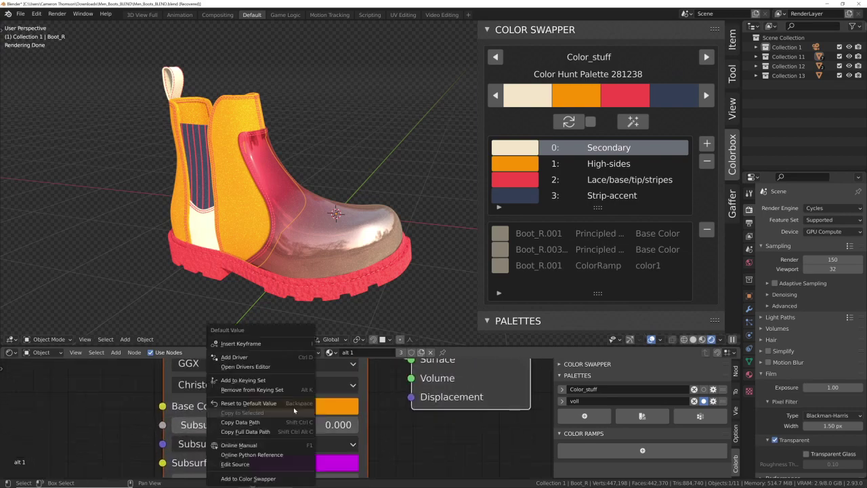
{"action": "left_click", "coordinate": [247, 479]}
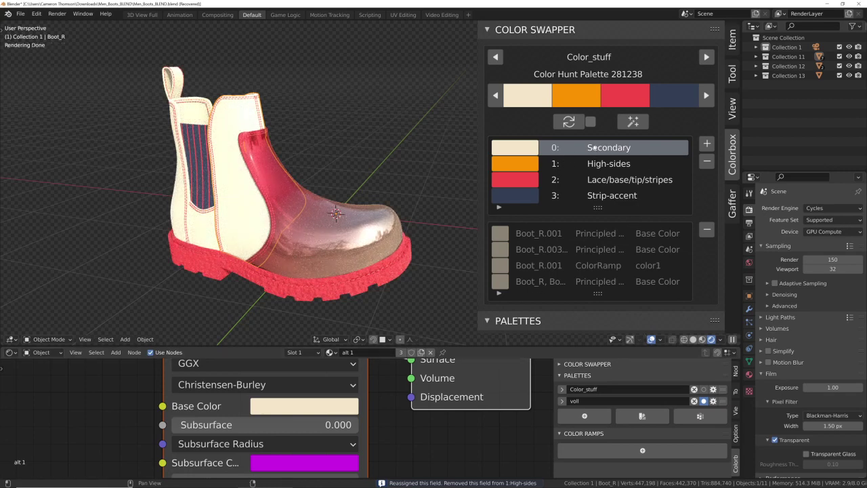
Remove the last three fields assigned to the Secondary slot, then undo the removals and the high-side reassignment.
{"action": "left_click", "coordinate": [583, 281]}
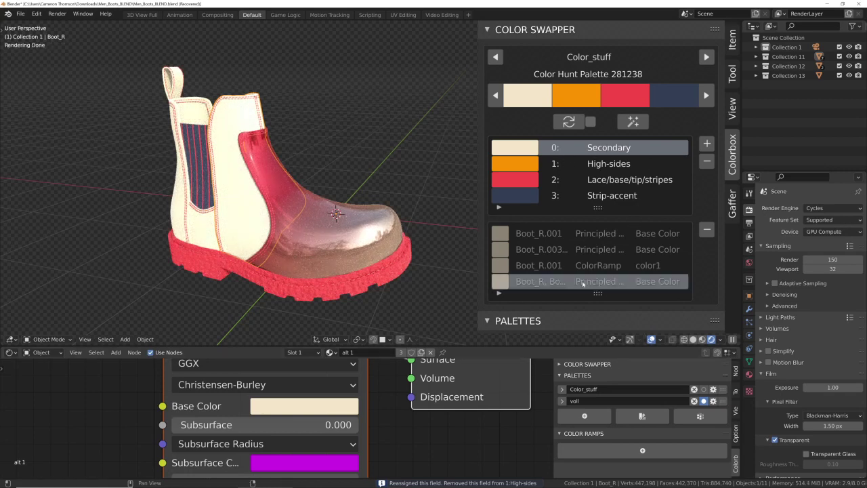
{"action": "left_click", "coordinate": [708, 231]}
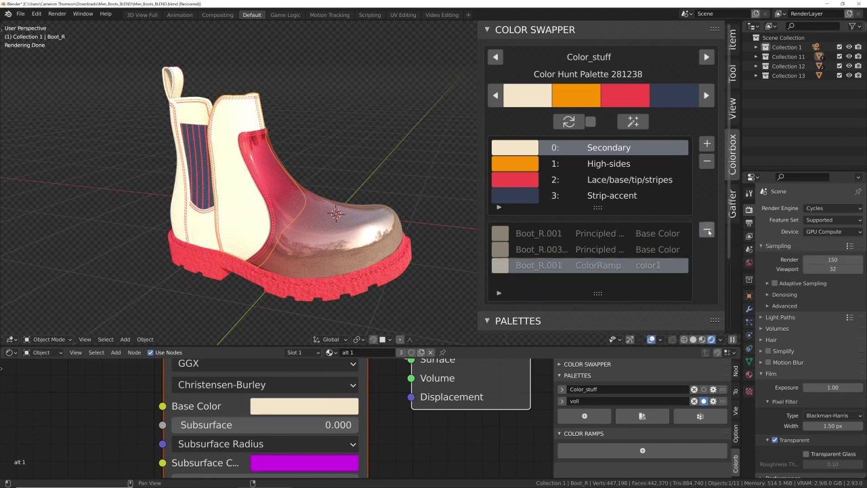
{"action": "left_click", "coordinate": [708, 232]}
{"action": "left_click", "coordinate": [707, 231]}
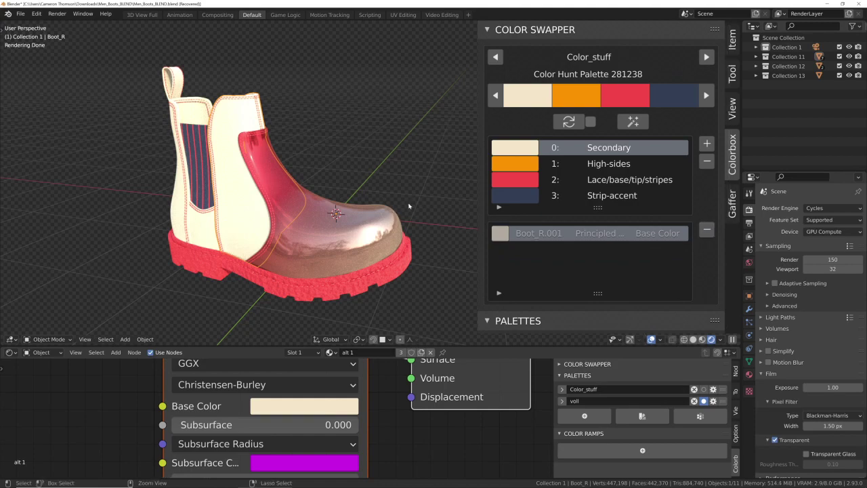
{"action": "key", "text": "ctrl+z"}
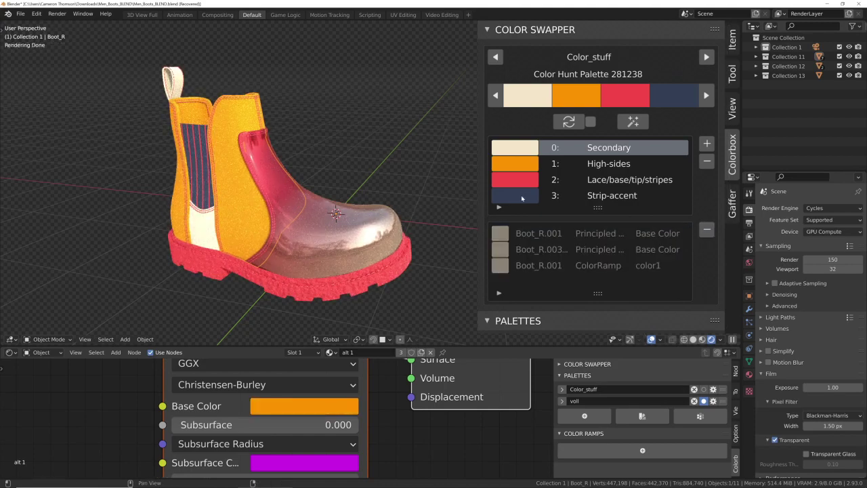
Deselect the boot part, switch to Color Hunt Palette 282007 and apply it to all color slots.
{"action": "left_click", "coordinate": [348, 148]}
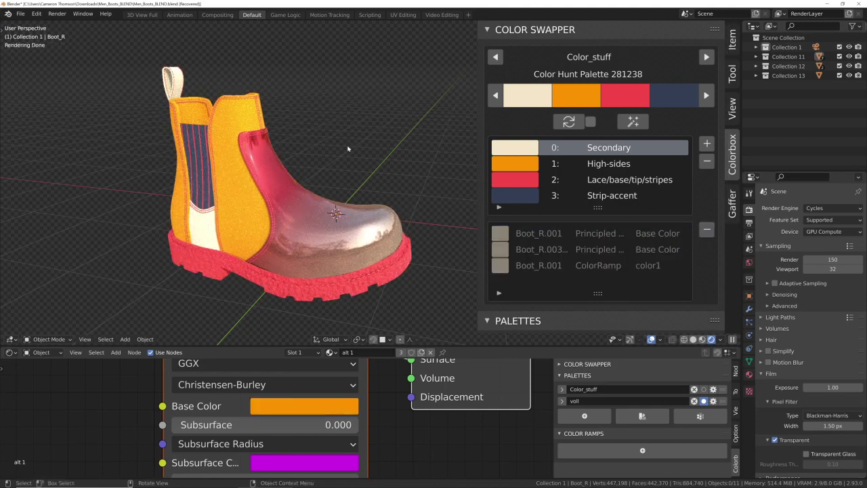
{"action": "middle_click_drag", "start_coordinate": [321, 207], "coordinate": [343, 252]}
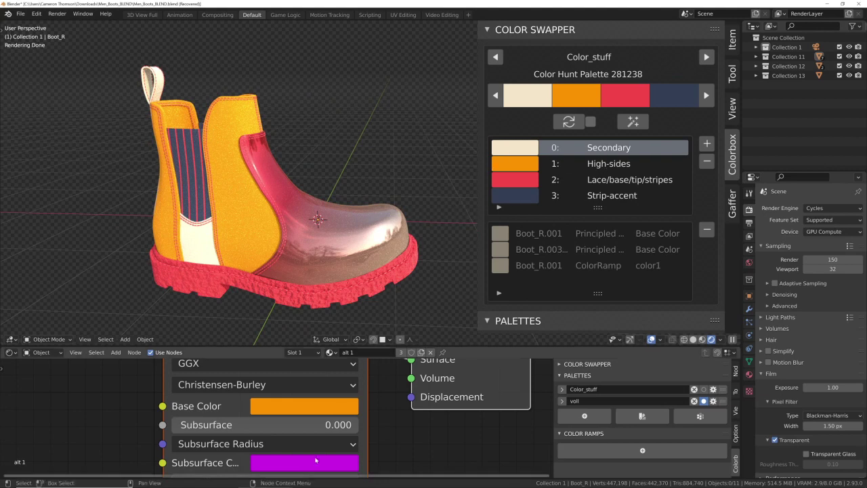
{"action": "scroll", "coordinate": [340, 428], "scroll_direction": "down", "scroll_amount": 2}
{"action": "scroll", "coordinate": [340, 428], "scroll_direction": "down", "scroll_amount": 4}
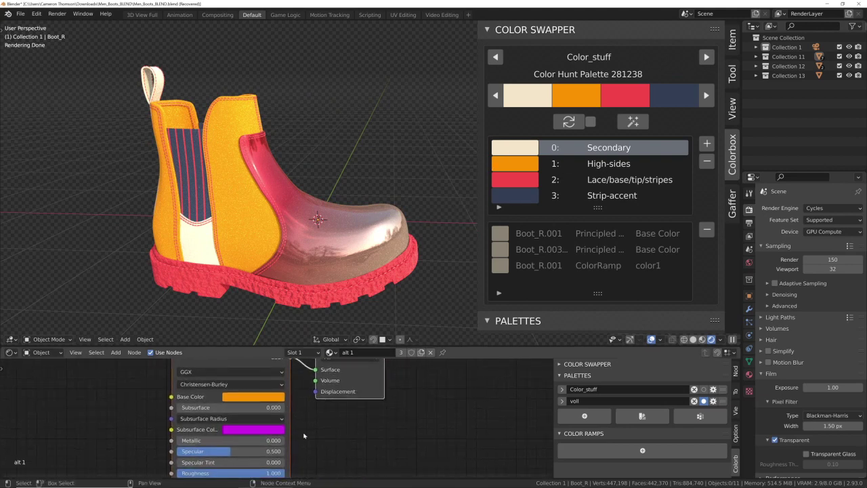
{"action": "middle_click_drag", "start_coordinate": [308, 428], "coordinate": [340, 435]}
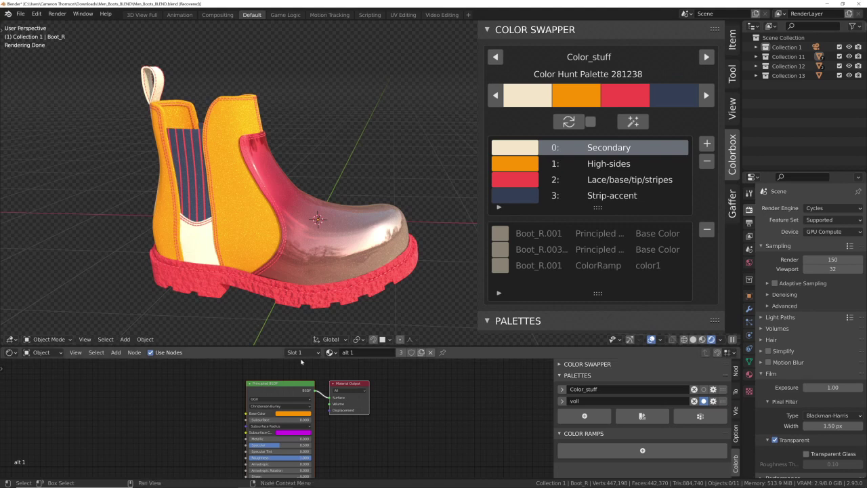
{"action": "scroll", "coordinate": [293, 436], "scroll_direction": "up", "scroll_amount": 3}
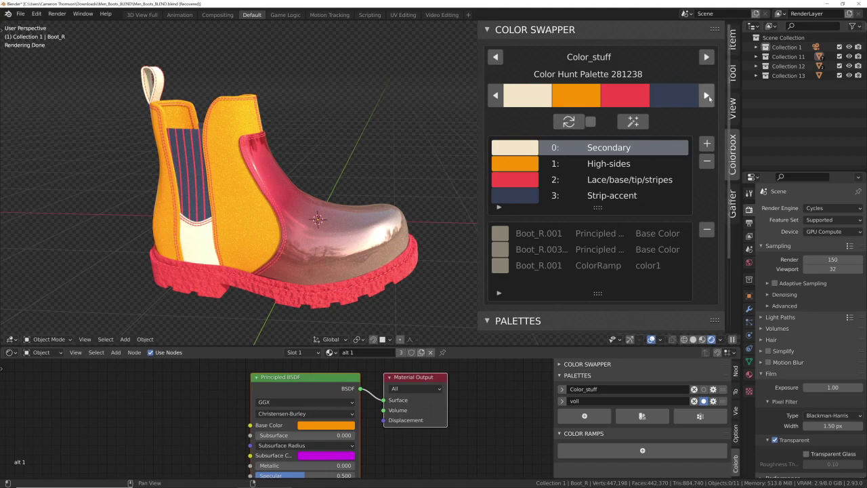
{"action": "middle_click_drag", "start_coordinate": [293, 222], "coordinate": [393, 189]}
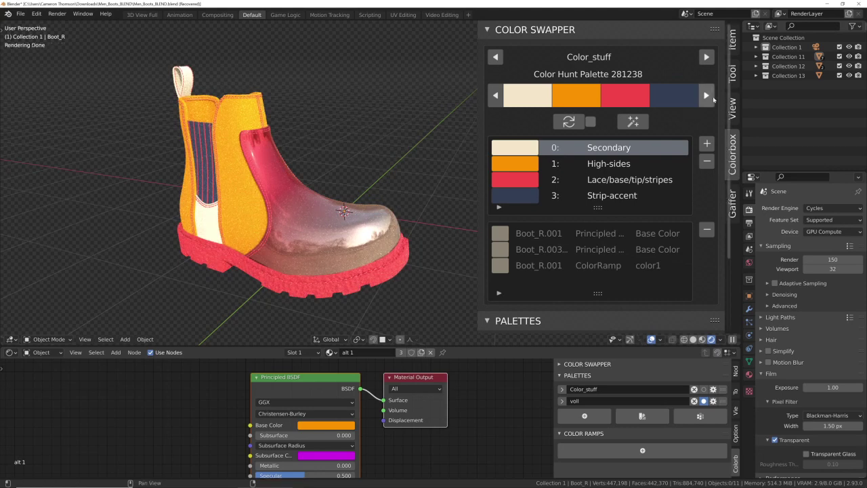
{"action": "left_click", "coordinate": [706, 96]}
{"action": "left_click", "coordinate": [706, 95]}
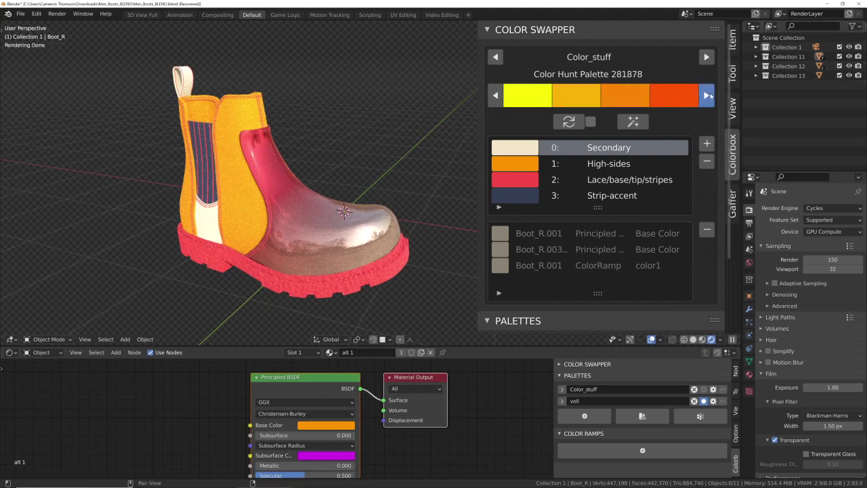
{"action": "left_click", "coordinate": [706, 95]}
{"action": "left_click", "coordinate": [495, 95]}
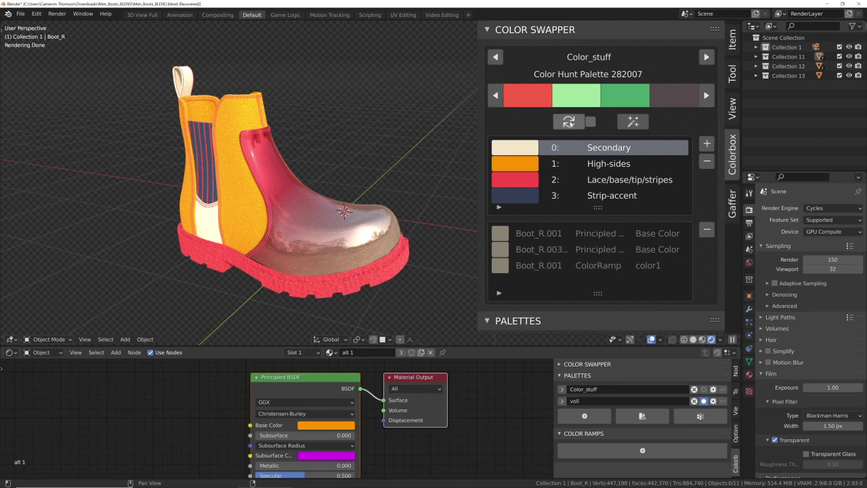
{"action": "left_click", "coordinate": [568, 122]}
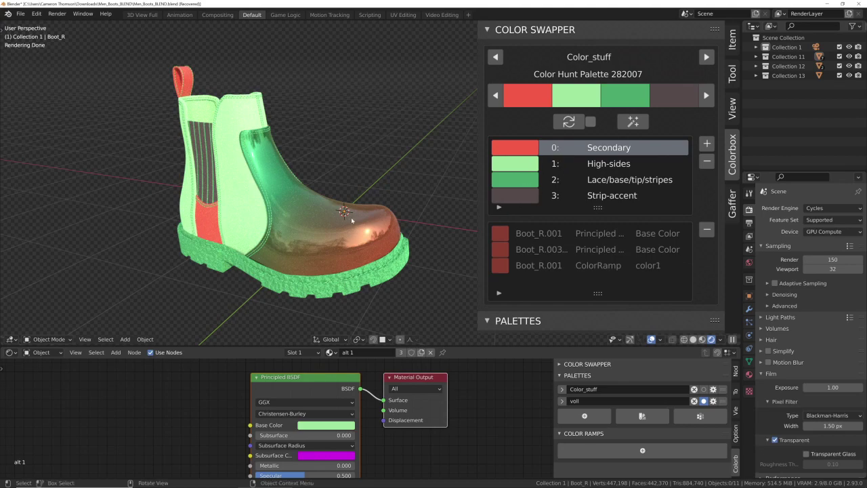
Apply Color Hunt Palette 282061 to the boot's color slots, followed by Color Hunt Palette 282068.
{"action": "middle_click_drag", "start_coordinate": [351, 219], "coordinate": [332, 224]}
{"action": "left_click", "coordinate": [704, 94]}
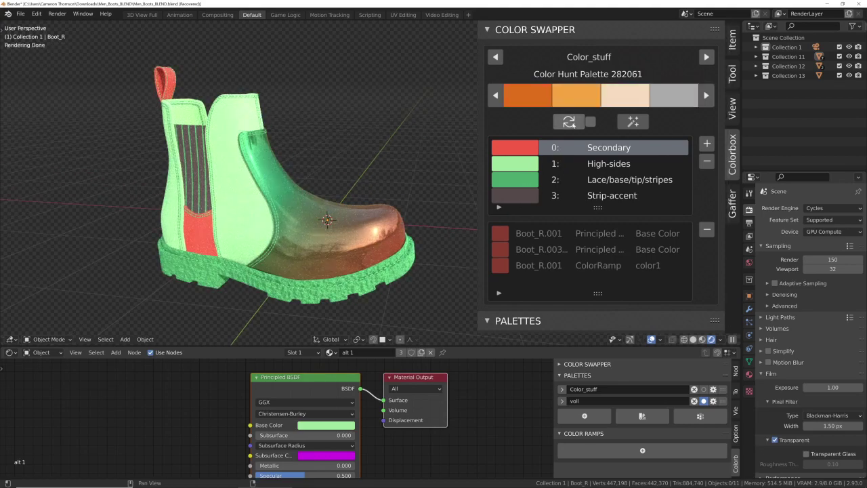
{"action": "left_click", "coordinate": [569, 121]}
{"action": "left_click", "coordinate": [705, 95]}
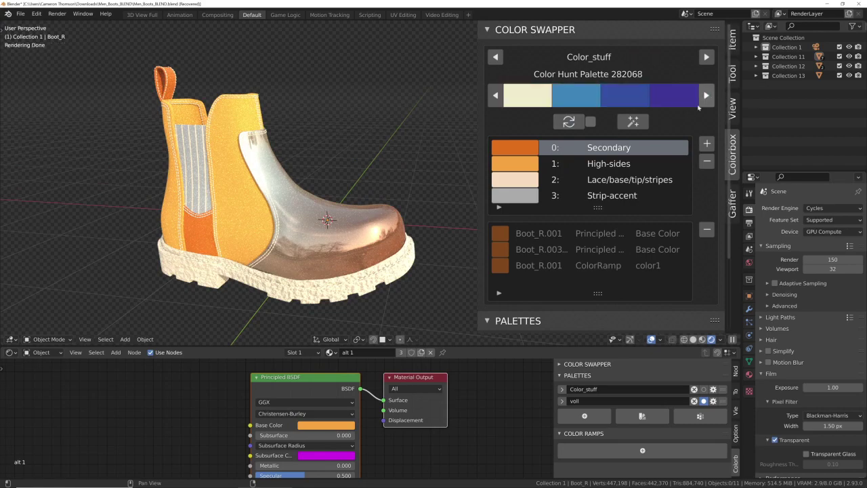
{"action": "left_click", "coordinate": [569, 121]}
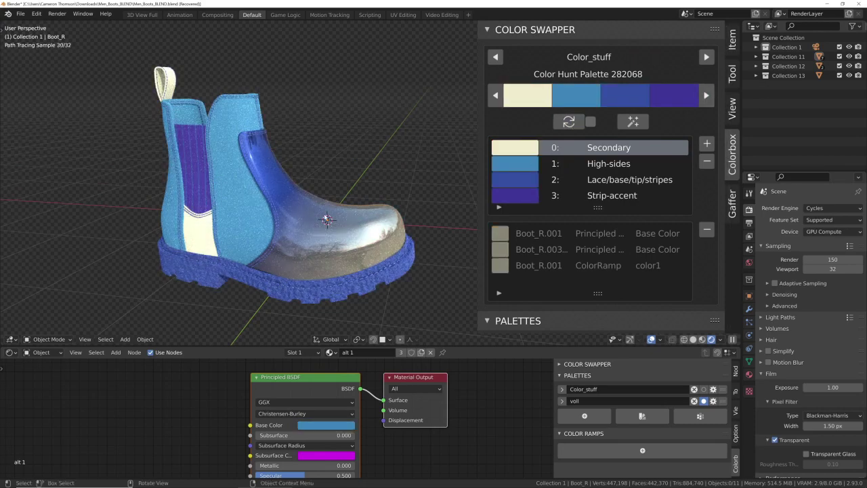
Switch to Color Hunt Palette 65139 and apply it to all of the boot's color slots.
{"action": "middle_click_drag", "start_coordinate": [369, 203], "coordinate": [272, 201], "text": "shift"}
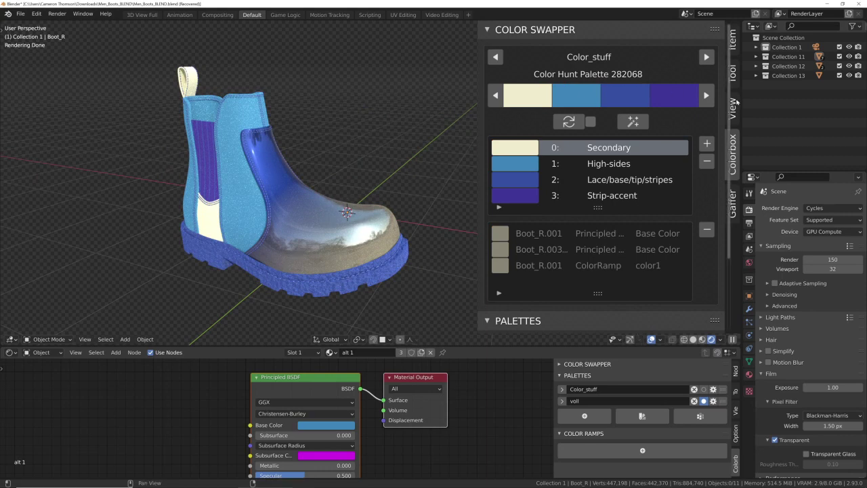
{"action": "left_click", "coordinate": [706, 95]}
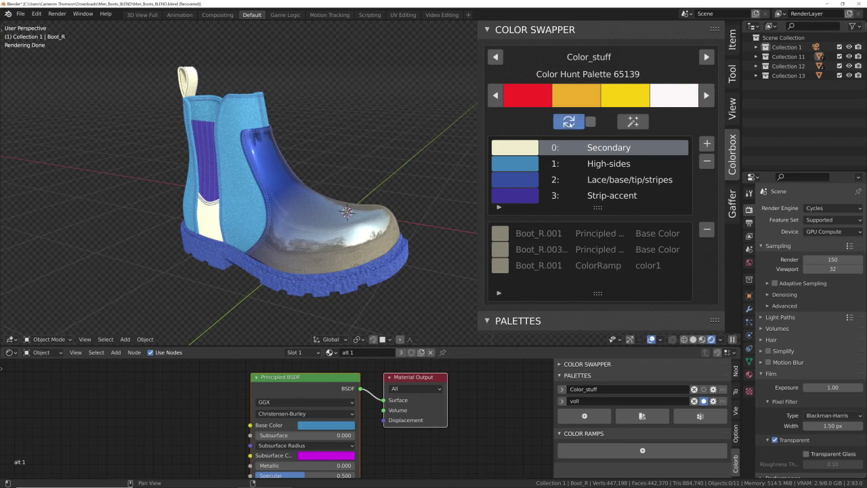
{"action": "left_click", "coordinate": [568, 122]}
{"action": "middle_click_drag", "start_coordinate": [310, 244], "coordinate": [294, 236]}
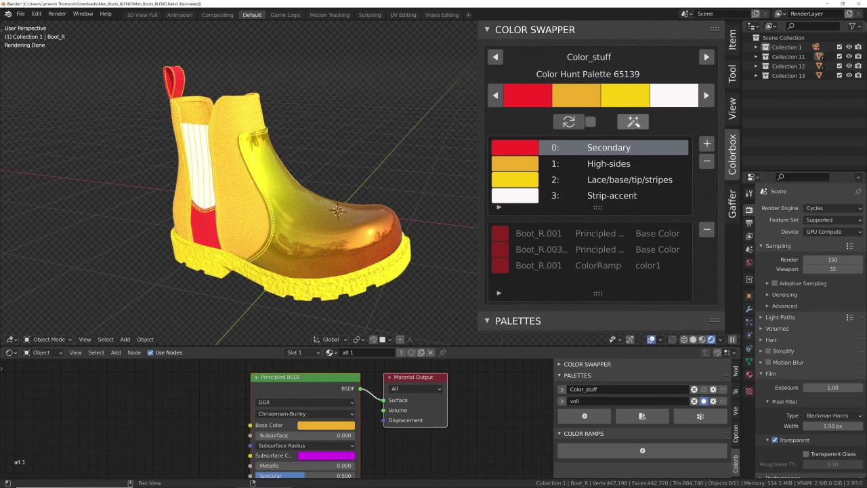
Shuffle the boot's slot colors several times and switch the browsed palette to Color Hunt Palette (1).
{"action": "left_click", "coordinate": [633, 121]}
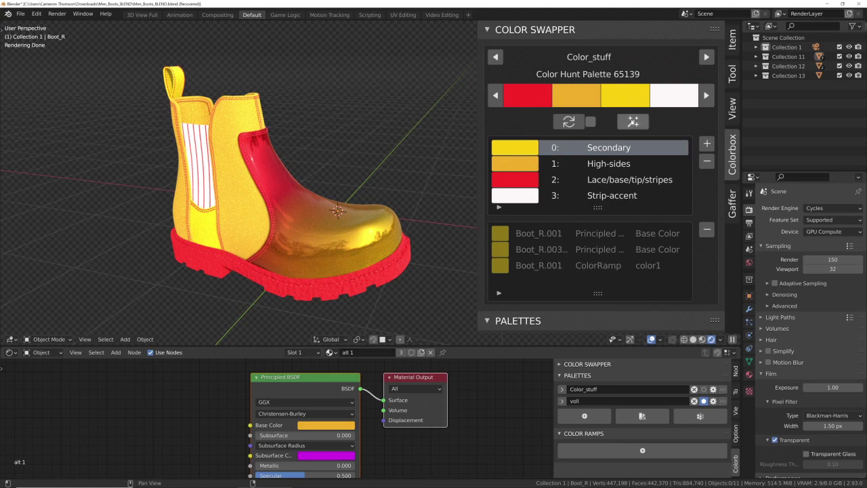
{"action": "left_click", "coordinate": [633, 121]}
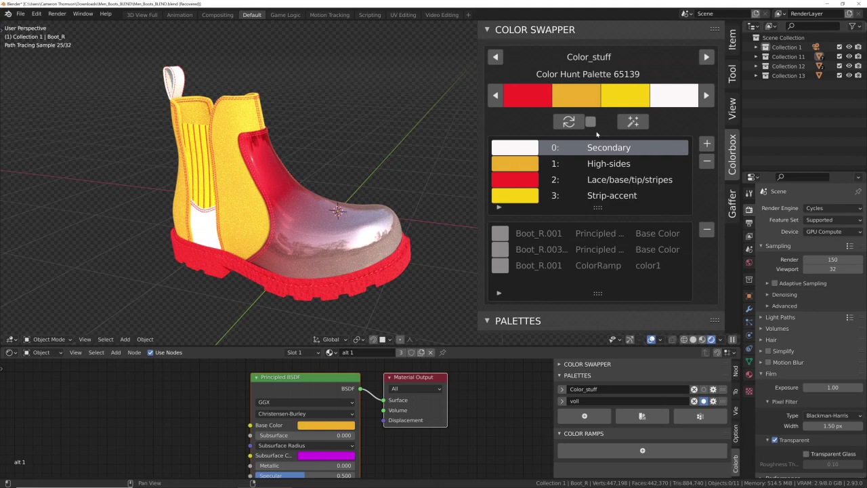
{"action": "left_click", "coordinate": [706, 95]}
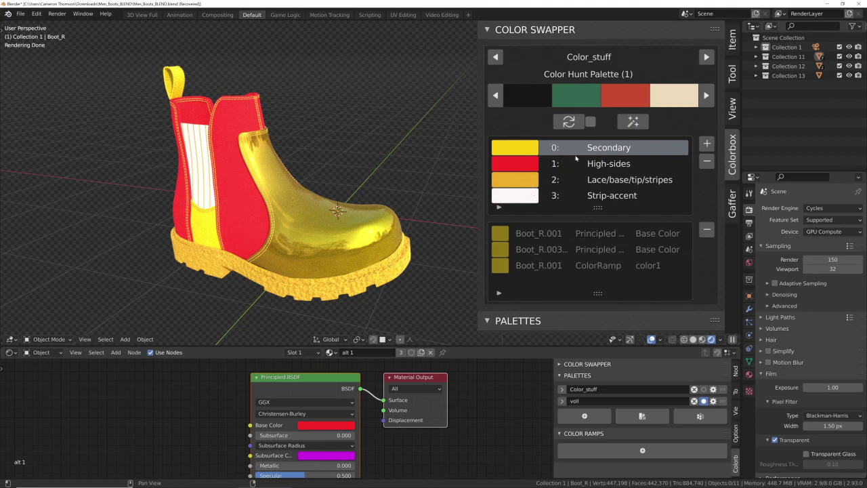
{"action": "left_click", "coordinate": [633, 121]}
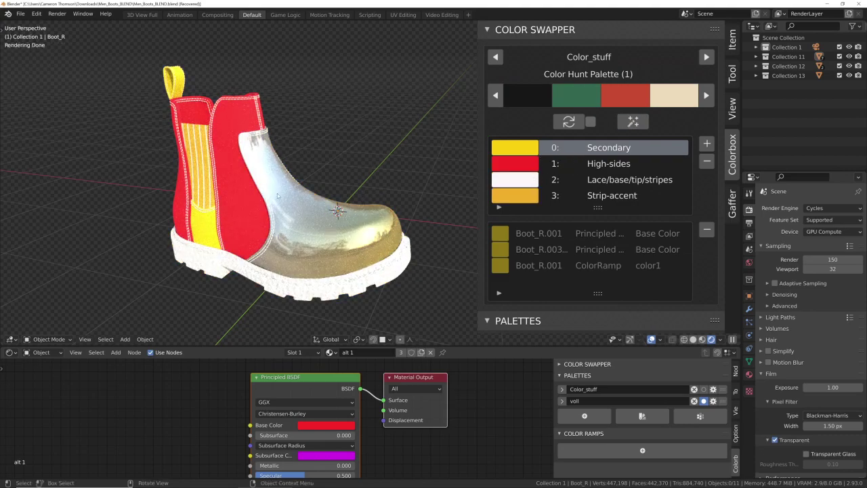
{"action": "middle_click_drag", "start_coordinate": [391, 267], "coordinate": [380, 260]}
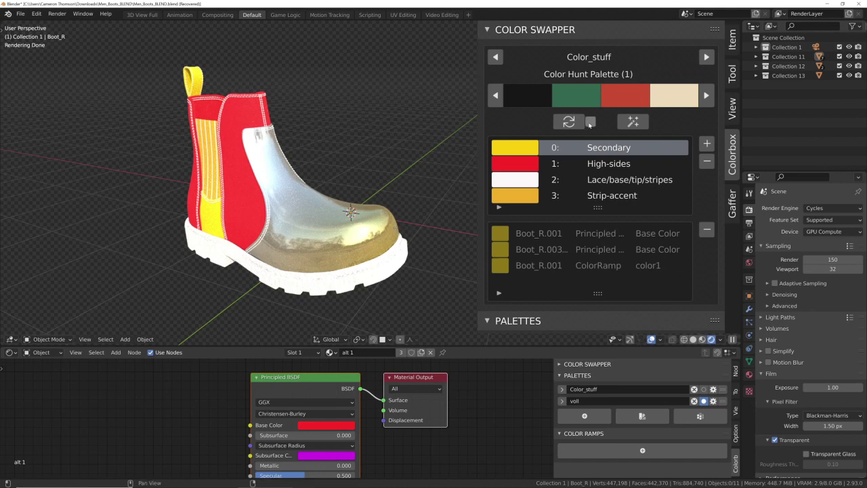
Enable automatic palette updating and browse forward from Color Hunt Palette (1) to Color Hunt Palette 273170.
{"action": "left_click", "coordinate": [591, 123]}
{"action": "left_click", "coordinate": [706, 95]}
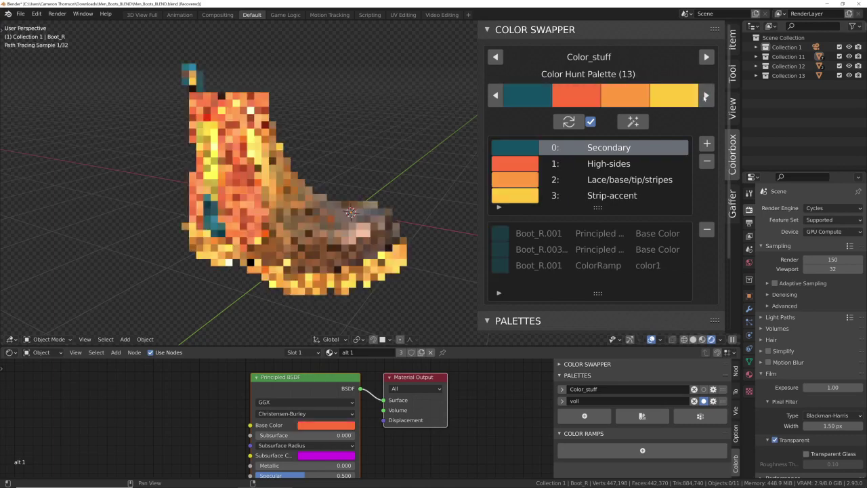
{"action": "left_click", "coordinate": [706, 96]}
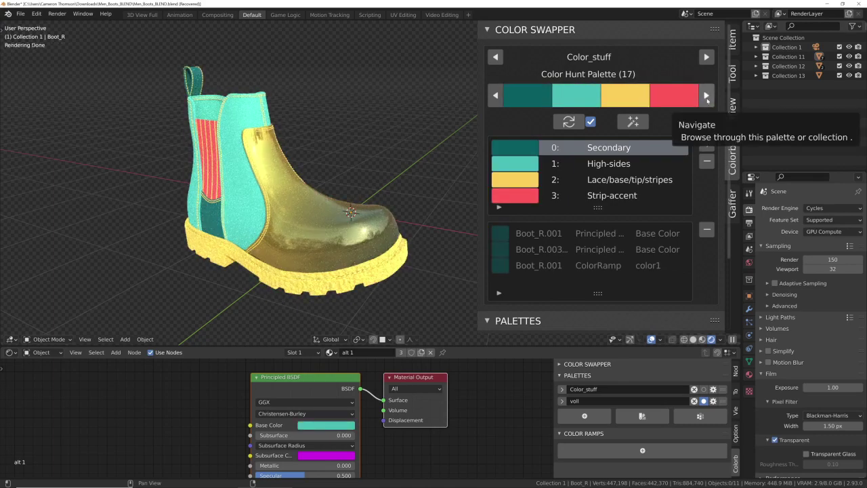
{"action": "left_click", "coordinate": [706, 95]}
{"action": "left_click", "coordinate": [707, 95]}
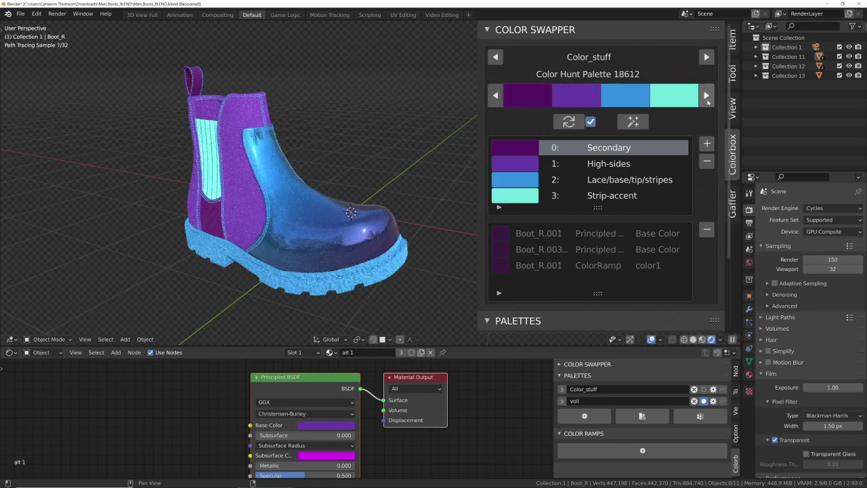
{"action": "left_click", "coordinate": [707, 96]}
{"action": "left_click", "coordinate": [706, 96]}
{"action": "left_click", "coordinate": [706, 97]}
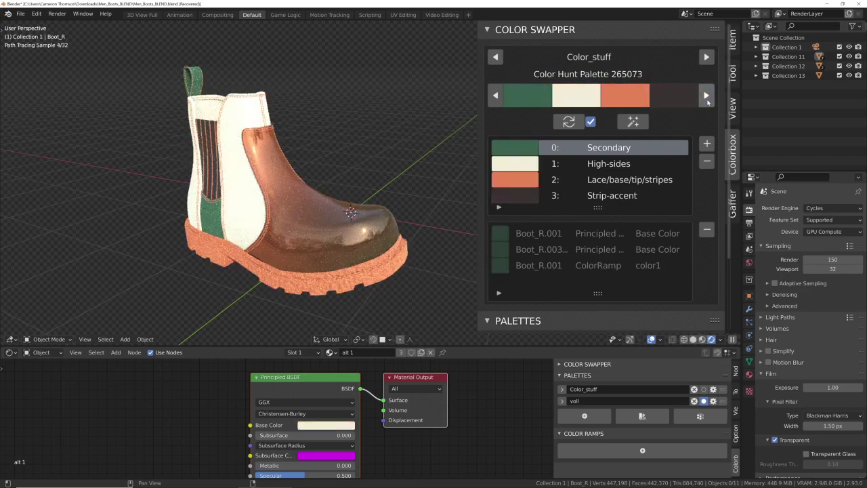
{"action": "left_click", "coordinate": [706, 97]}
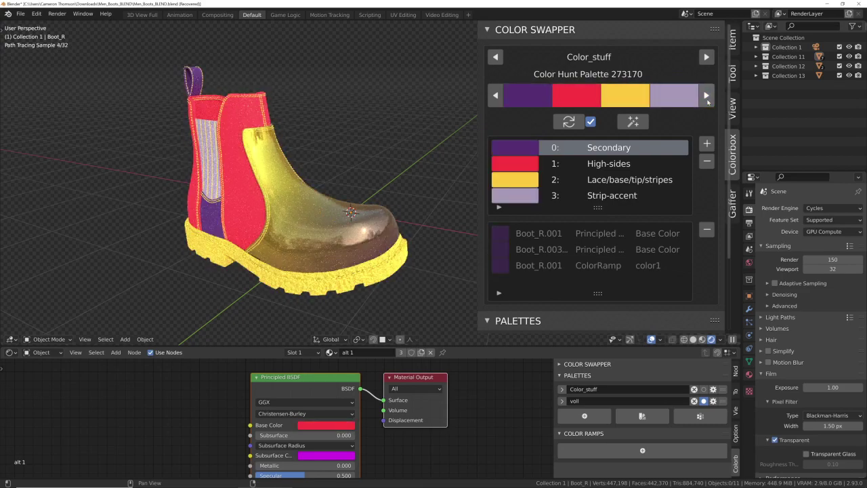
Shuffle the slot colors repeatedly while advancing to Color Hunt Palette 273246 and on to Color Hunt Palette 273259.
{"action": "left_click", "coordinate": [632, 121]}
{"action": "left_click", "coordinate": [707, 96]}
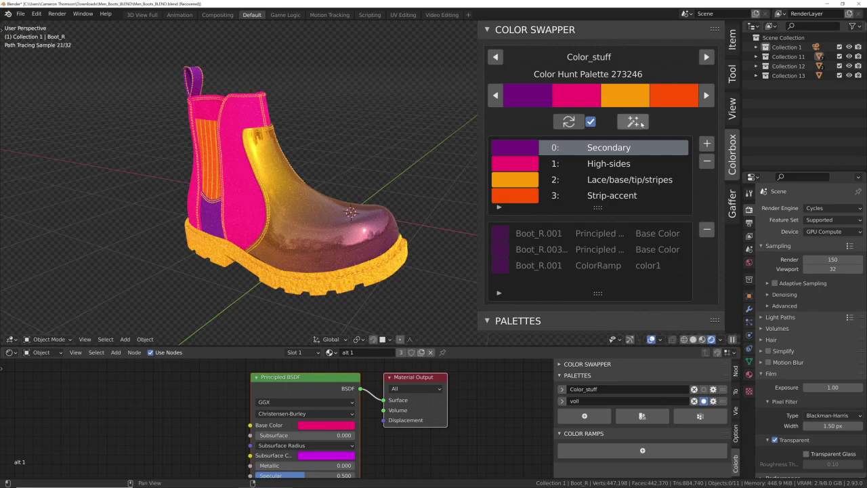
{"action": "left_click", "coordinate": [632, 121]}
{"action": "left_click", "coordinate": [632, 121]}
{"action": "left_click", "coordinate": [706, 97]}
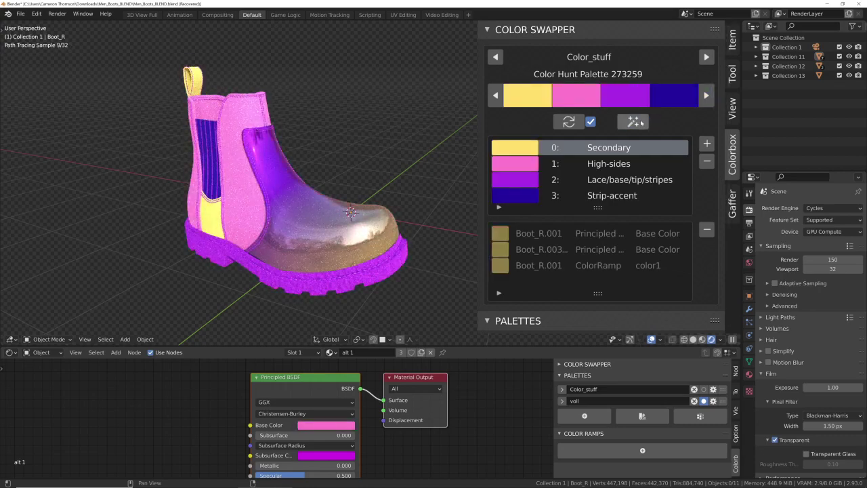
{"action": "left_click", "coordinate": [633, 121]}
{"action": "middle_click_drag", "start_coordinate": [367, 156], "coordinate": [364, 223]}
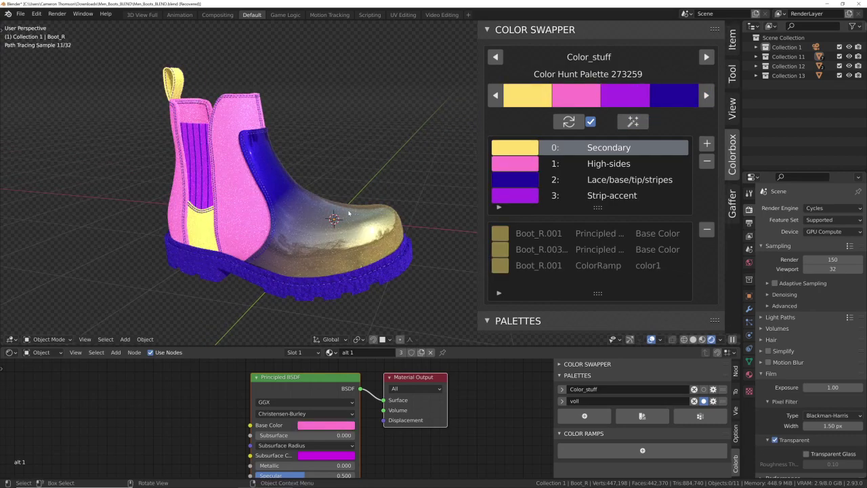
{"action": "scroll", "coordinate": [364, 256], "scroll_direction": "down", "scroll_amount": 2}
{"action": "middle_click_drag", "start_coordinate": [362, 288], "coordinate": [303, 292]}
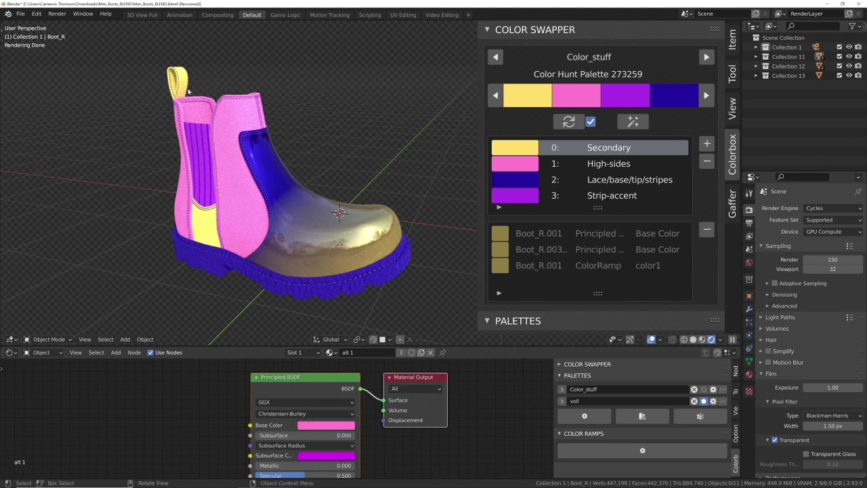
Select the boot's lower side patch and examine the Base Color field of its alt 2 material.
{"action": "left_click", "coordinate": [204, 221]}
{"action": "left_click", "coordinate": [211, 229]}
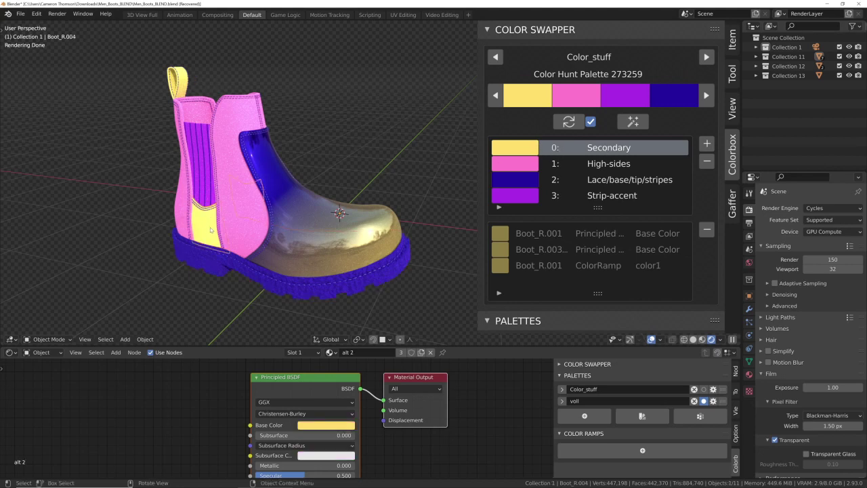
{"action": "middle_click_drag", "start_coordinate": [347, 434], "coordinate": [296, 404]}
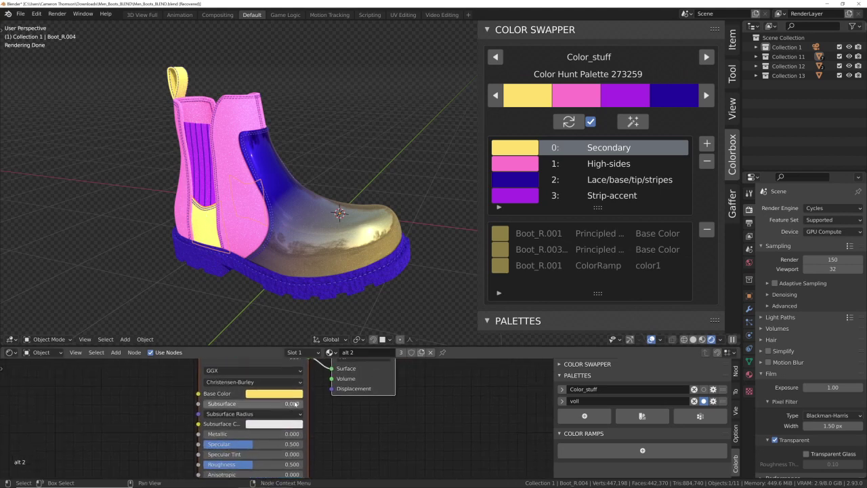
{"action": "scroll", "coordinate": [295, 404], "scroll_direction": "up", "scroll_amount": 2}
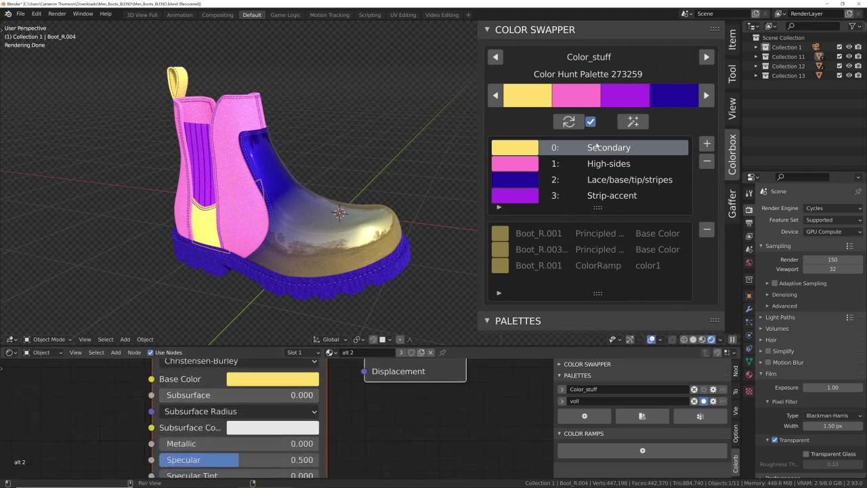
Select the boot's striped side strip and delete the unconnected ColorRamp node from its alt 3 material.
{"action": "left_click", "coordinate": [201, 138]}
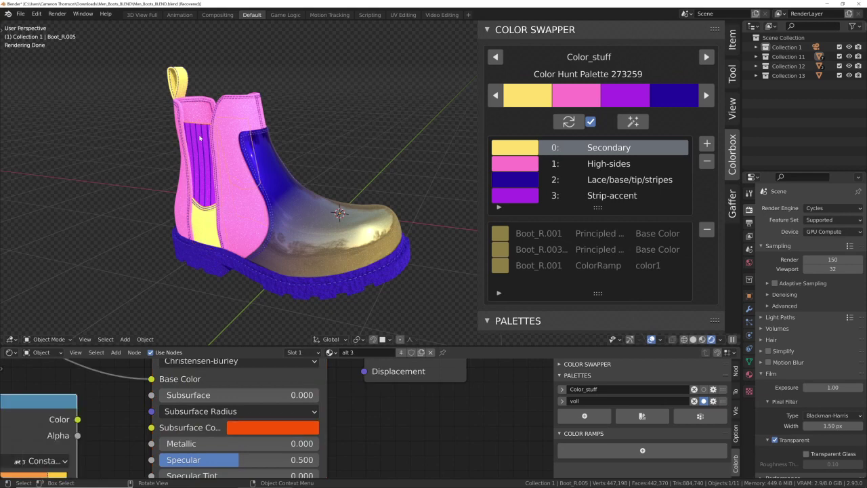
{"action": "middle_click_drag", "start_coordinate": [100, 419], "coordinate": [310, 370]}
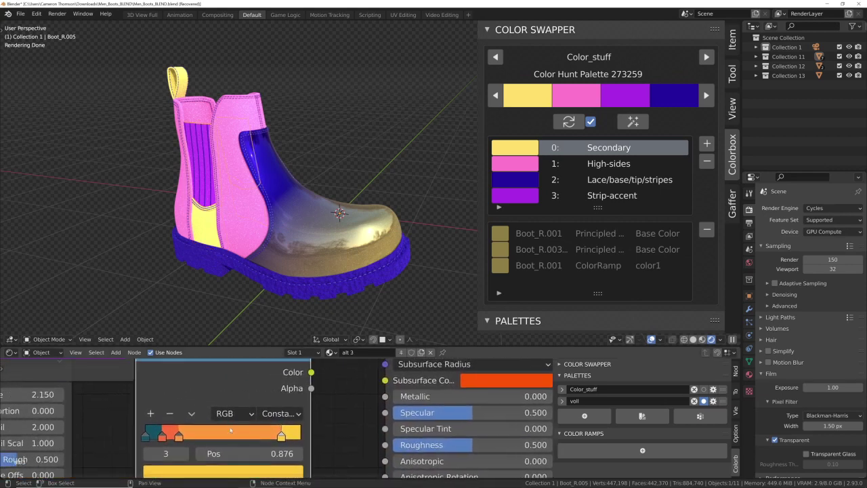
{"action": "scroll", "coordinate": [285, 433], "scroll_direction": "down", "scroll_amount": 4}
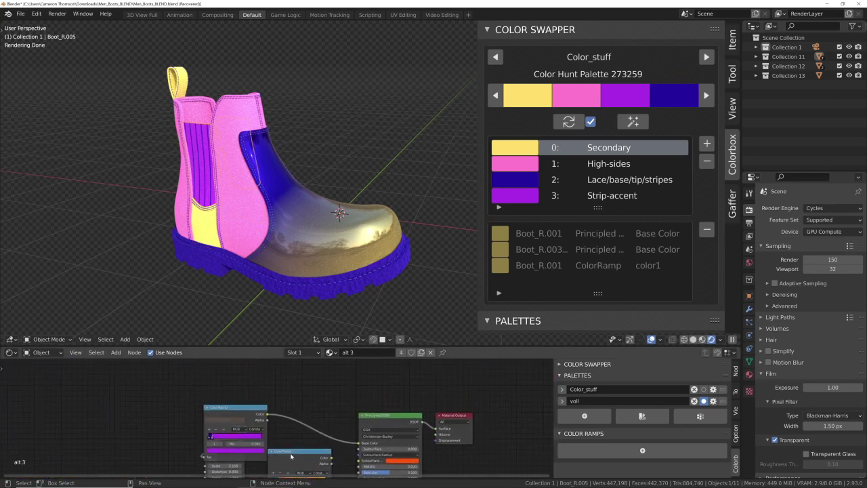
{"action": "left_click_drag", "start_coordinate": [285, 450], "coordinate": [91, 398]}
{"action": "key", "text": "x"}
{"action": "scroll", "coordinate": [196, 450], "scroll_direction": "up", "scroll_amount": 5}
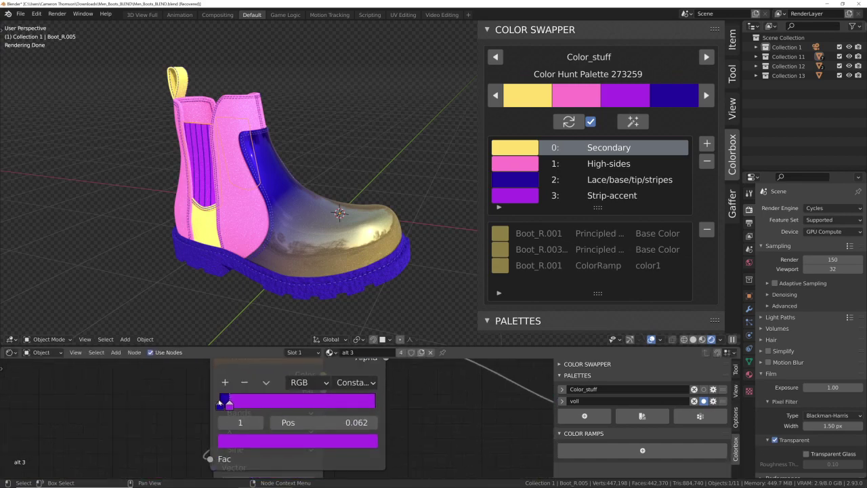
Add the strip ColorRamp's stop 1 color to Color Swapper under the Secondary slot.
{"action": "left_click", "coordinate": [219, 404]}
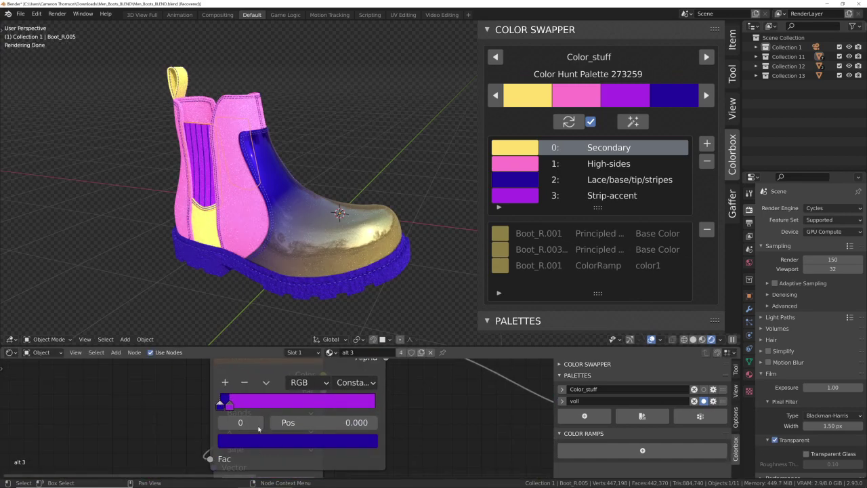
{"action": "left_click", "coordinate": [230, 404]}
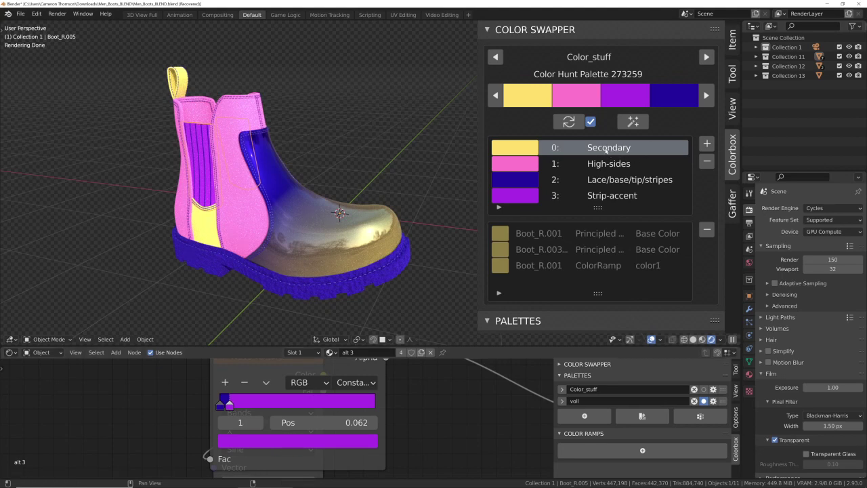
{"action": "right_click", "coordinate": [288, 441]}
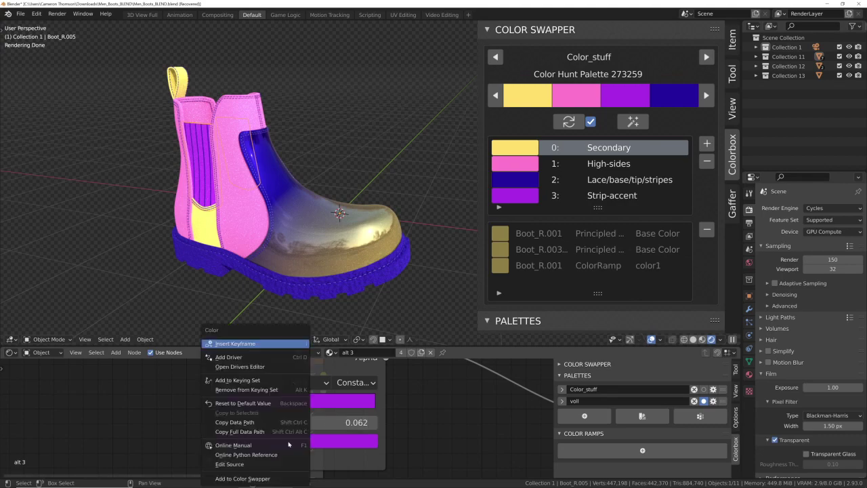
{"action": "left_click", "coordinate": [245, 478]}
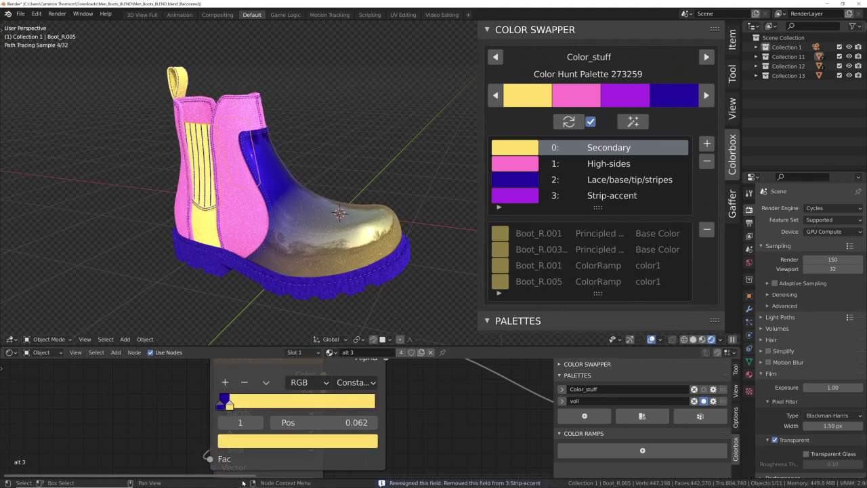
Browse forward through the palettes to Color Hunt Palette 281238, go back to Color Hunt Palette 273897, and deselect the boot part.
{"action": "left_click", "coordinate": [705, 95]}
{"action": "left_click", "coordinate": [706, 95]}
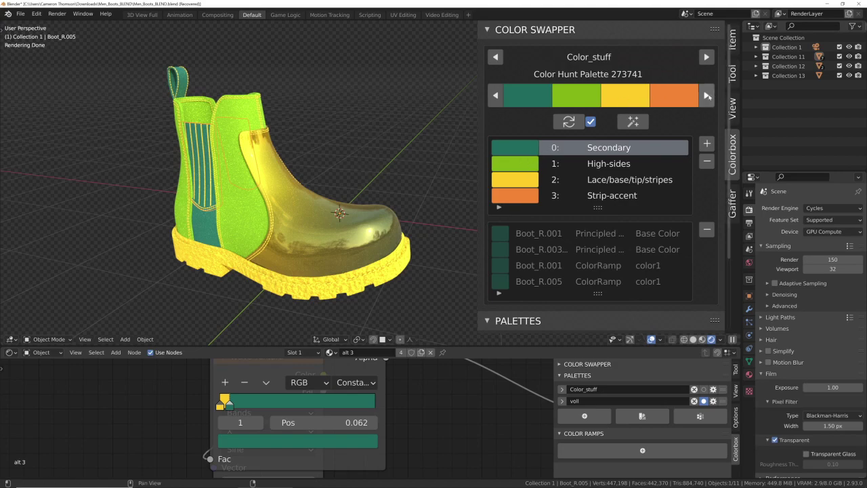
{"action": "left_click", "coordinate": [706, 95]}
{"action": "left_click", "coordinate": [705, 95]}
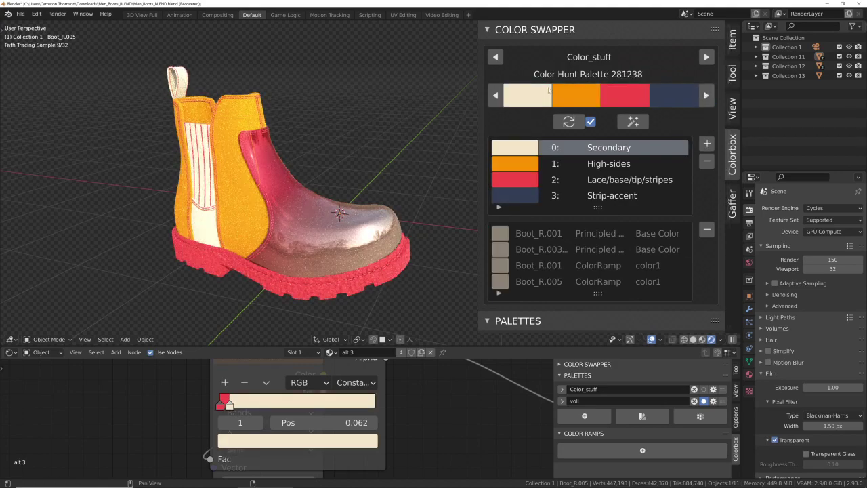
{"action": "left_click", "coordinate": [495, 96]}
{"action": "left_click", "coordinate": [300, 148]}
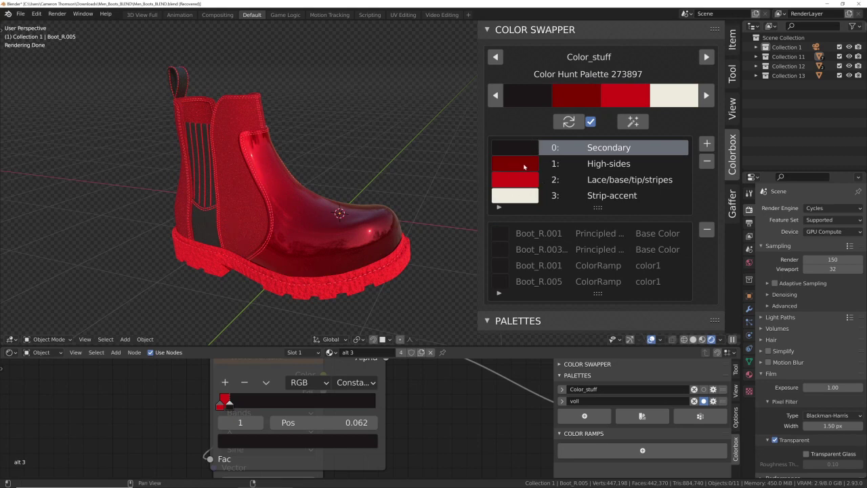
With automatic palette updating turned off, copy the darker green of Color Hunt Palette 282007 into the High-sides slot.
{"action": "left_click", "coordinate": [591, 121]}
{"action": "left_click", "coordinate": [706, 95]}
{"action": "left_click", "coordinate": [706, 96]}
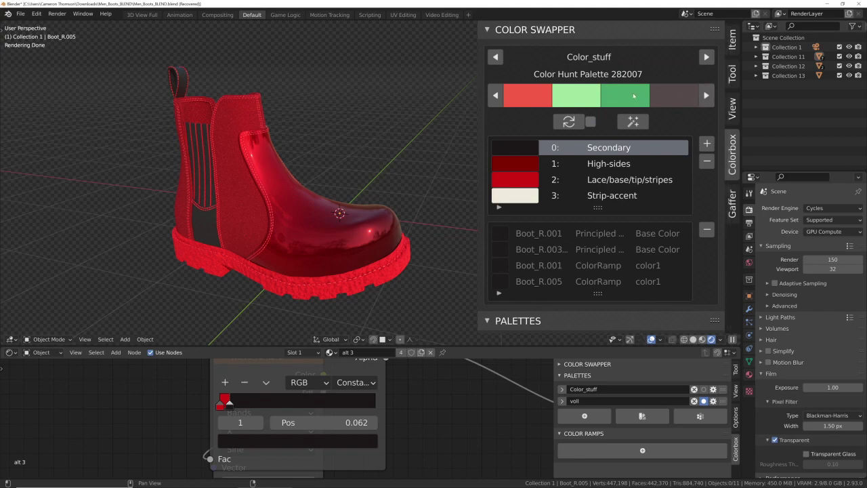
{"action": "left_click_drag", "start_coordinate": [576, 99], "coordinate": [517, 164]}
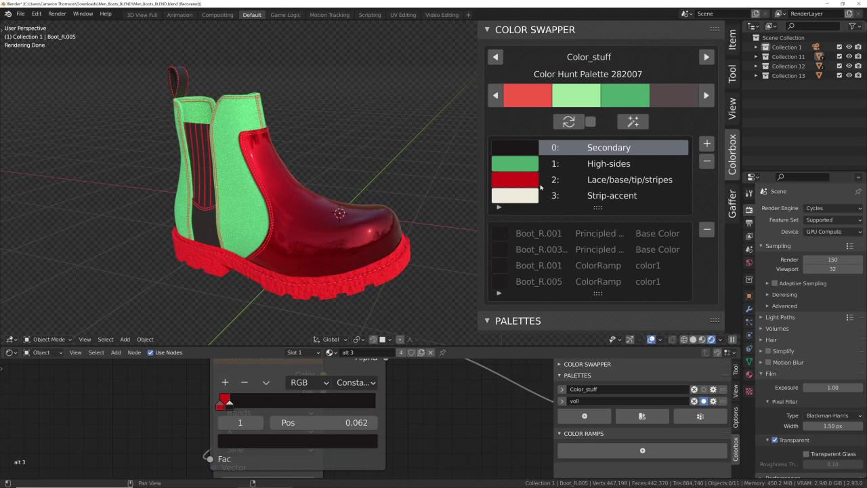
Manually recolor the Lace/base/tip/stripes slot deep blue and the Strip-accent slot bright green.
{"action": "left_click", "coordinate": [520, 180]}
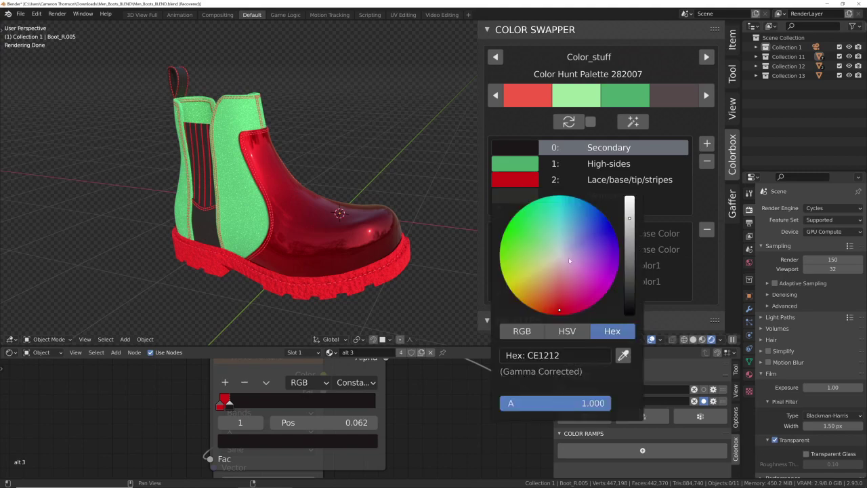
{"action": "left_click_drag", "start_coordinate": [568, 258], "coordinate": [610, 220]}
{"action": "left_click", "coordinate": [527, 197]}
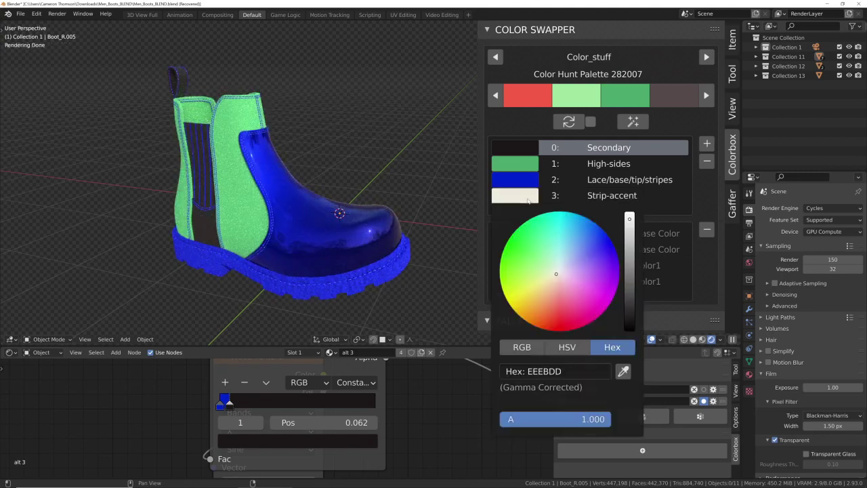
{"action": "left_click_drag", "start_coordinate": [521, 293], "coordinate": [517, 284]}
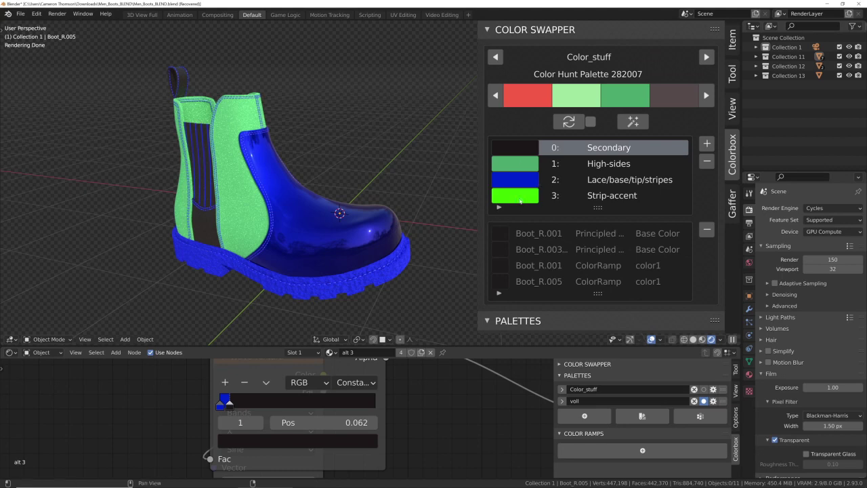
Reassign the side strip's ColorRamp stop 1 color to the Strip-accent slot, and apply Color Hunt Palette 282061 to the slots.
{"action": "left_click", "coordinate": [193, 136]}
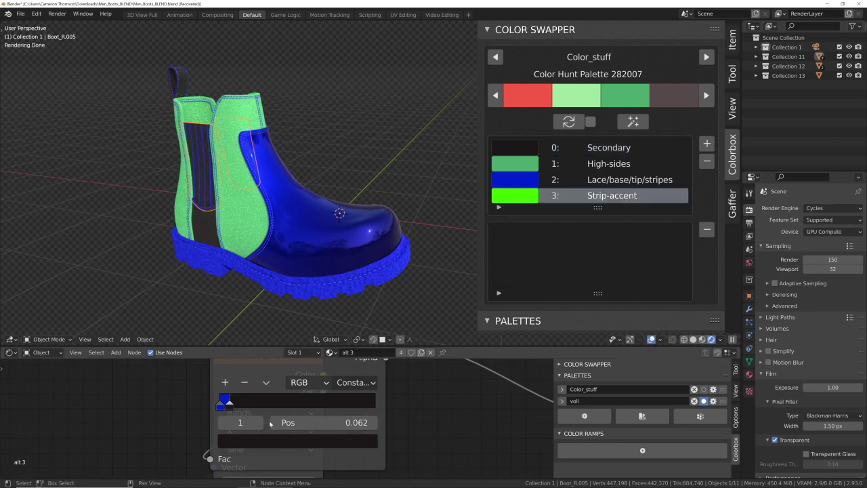
{"action": "right_click", "coordinate": [290, 445]}
{"action": "left_click", "coordinate": [284, 444]}
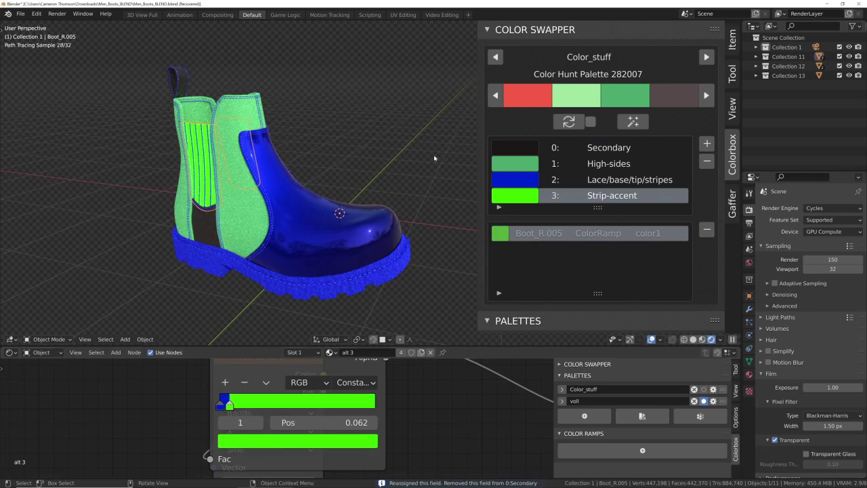
{"action": "left_click", "coordinate": [706, 96]}
{"action": "left_click", "coordinate": [569, 121]}
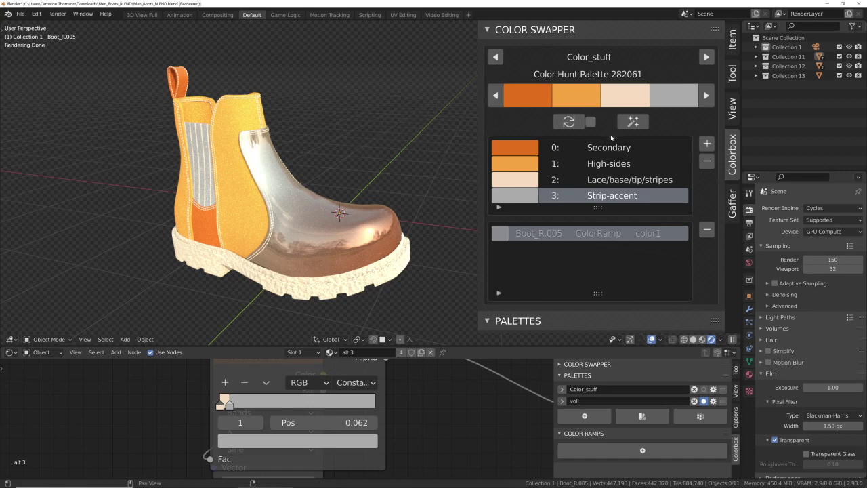
Remove the Strip-accent, Lace/base/tip/stripes, High-sides and Secondary slots from Color Swapper.
{"action": "left_click", "coordinate": [706, 162]}
{"action": "left_click", "coordinate": [706, 163]}
{"action": "left_click", "coordinate": [706, 163]}
{"action": "left_click", "coordinate": [706, 163]}
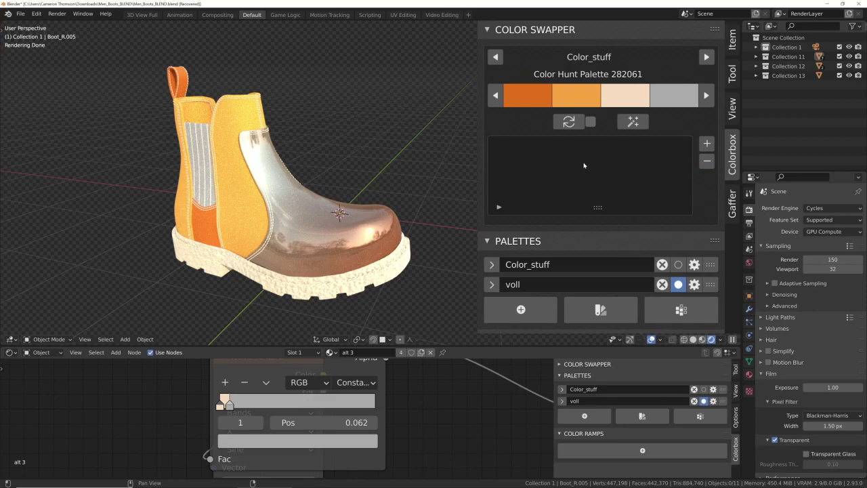
Select the boot's orange high-side part and bring the Principled BSDF node of its alt 1 material into view.
{"action": "middle_click_drag", "start_coordinate": [420, 204], "coordinate": [376, 183]}
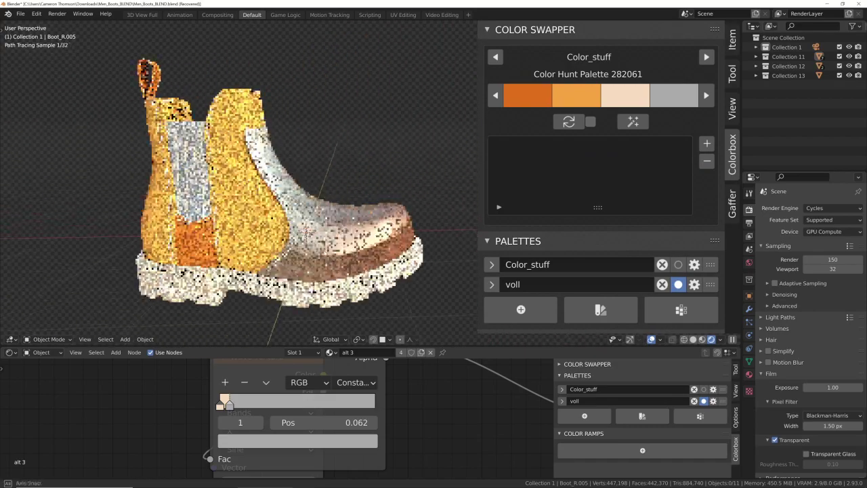
{"action": "middle_click_drag", "start_coordinate": [375, 183], "coordinate": [359, 155]}
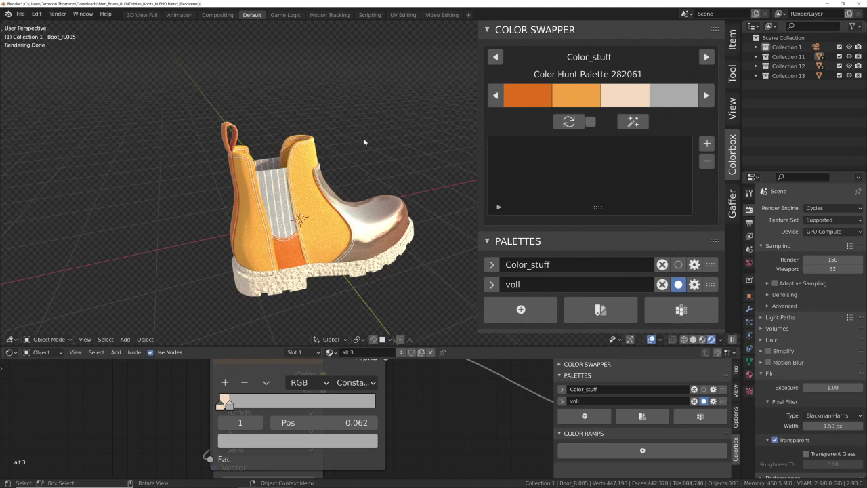
{"action": "left_click", "coordinate": [311, 245]}
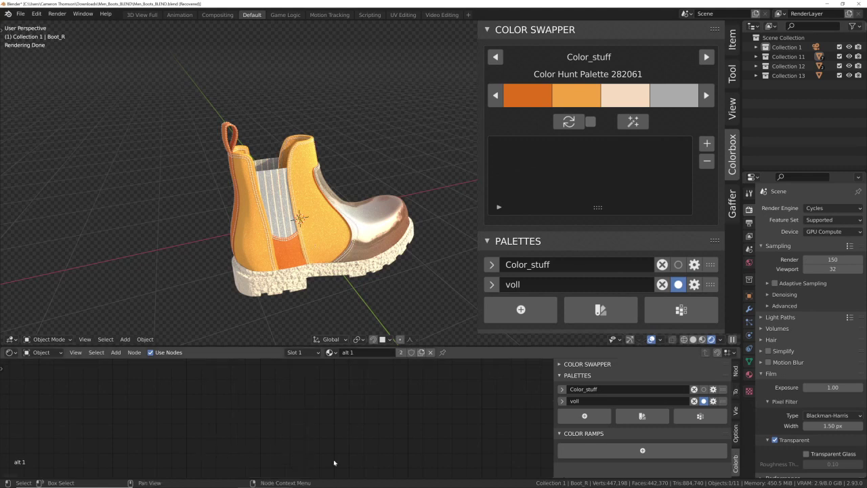
{"action": "scroll", "coordinate": [330, 440], "scroll_direction": "down", "scroll_amount": 2}
{"action": "middle_click_drag", "start_coordinate": [478, 436], "coordinate": [292, 426]}
{"action": "scroll", "coordinate": [289, 423], "scroll_direction": "up", "scroll_amount": 11}
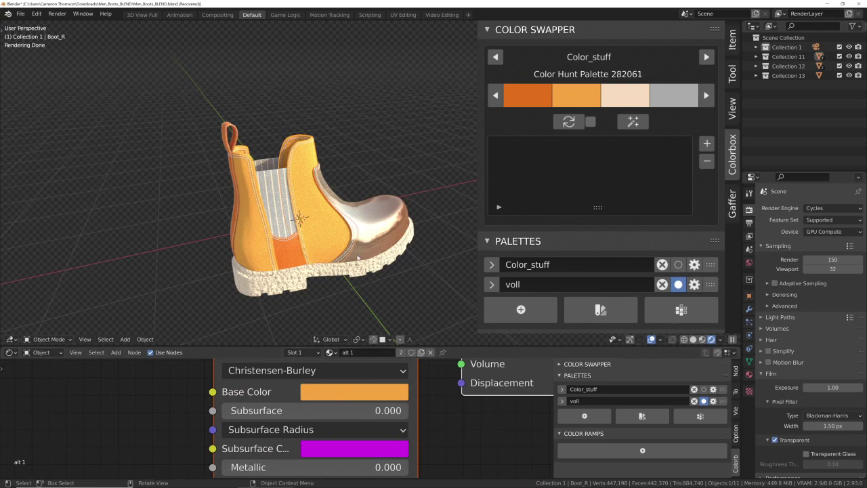
{"action": "middle_click_drag", "start_coordinate": [384, 220], "coordinate": [322, 225]}
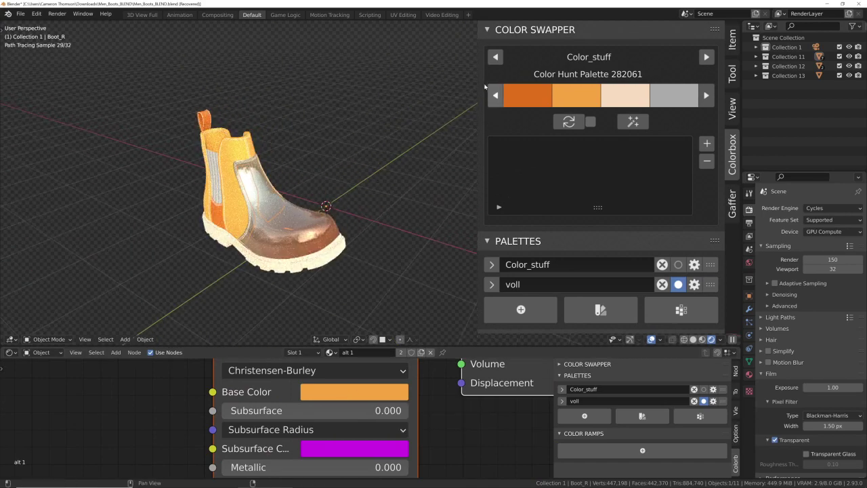
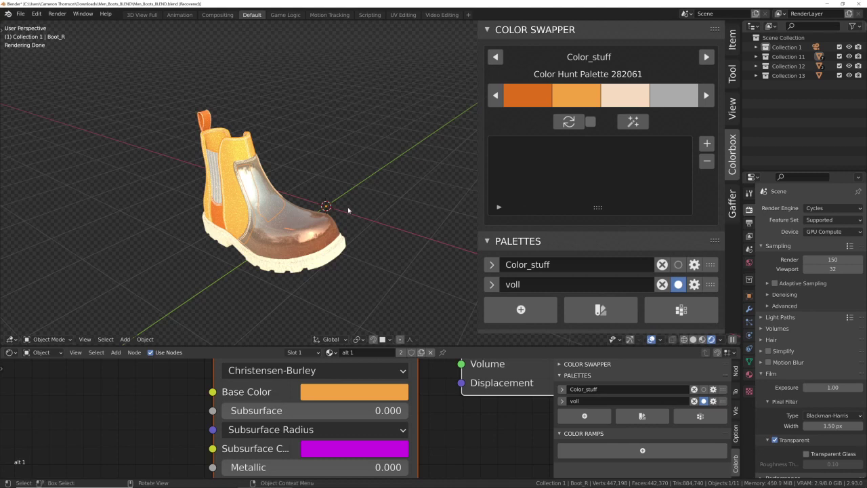
{"action": "middle_click_drag", "start_coordinate": [348, 209], "coordinate": [358, 203]}
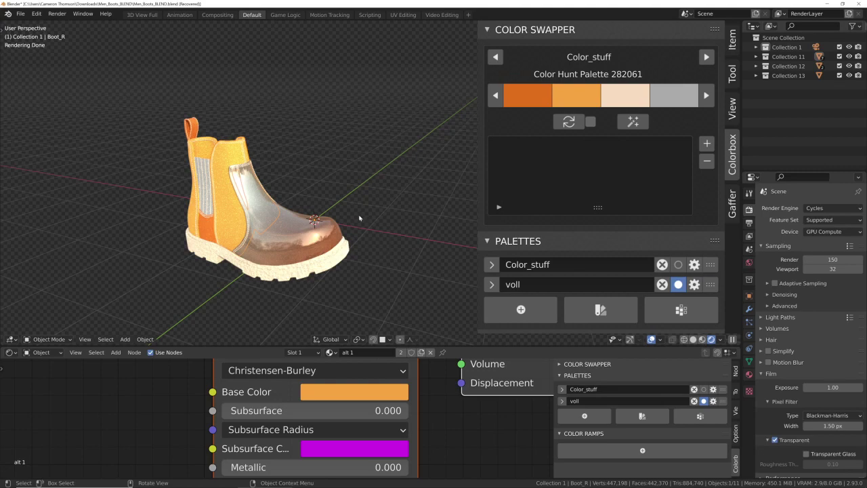
{"action": "middle_click_drag", "start_coordinate": [300, 248], "coordinate": [334, 245]}
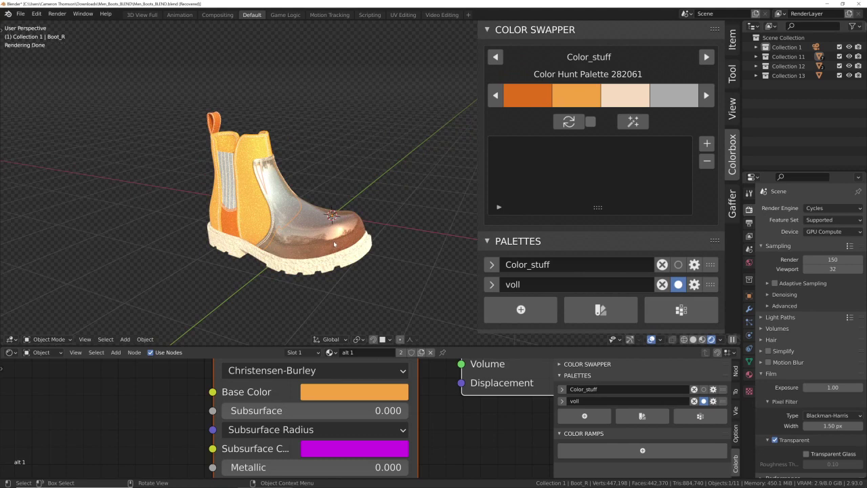
Fold away the Color Swapper and Palettes sections and create a color ramp collection with one new color ramp.
{"action": "left_click", "coordinate": [486, 29]}
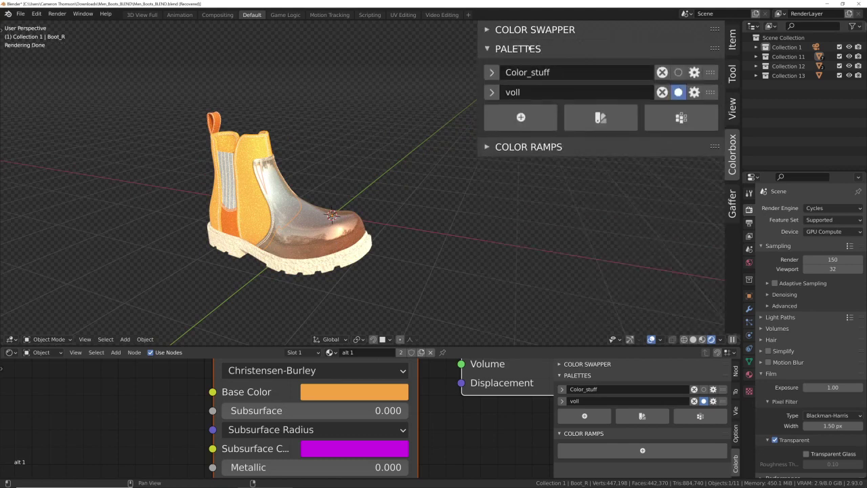
{"action": "left_click", "coordinate": [487, 49]}
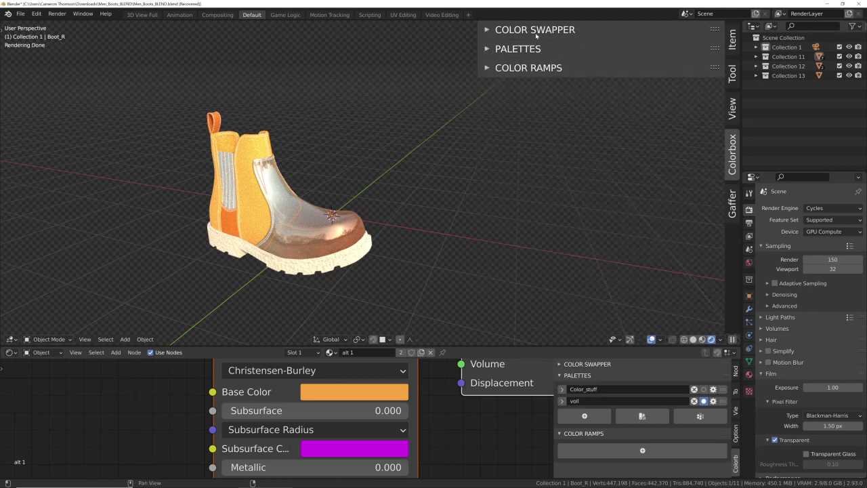
{"action": "left_click", "coordinate": [487, 69]}
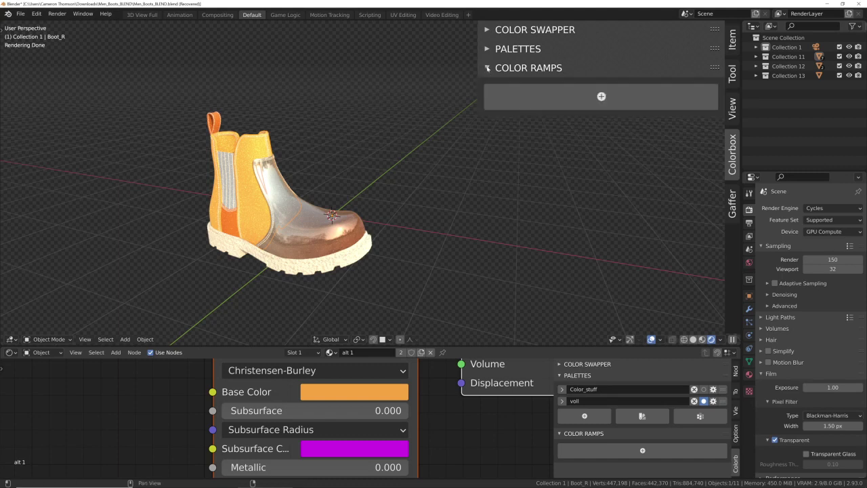
{"action": "left_click", "coordinate": [552, 95]}
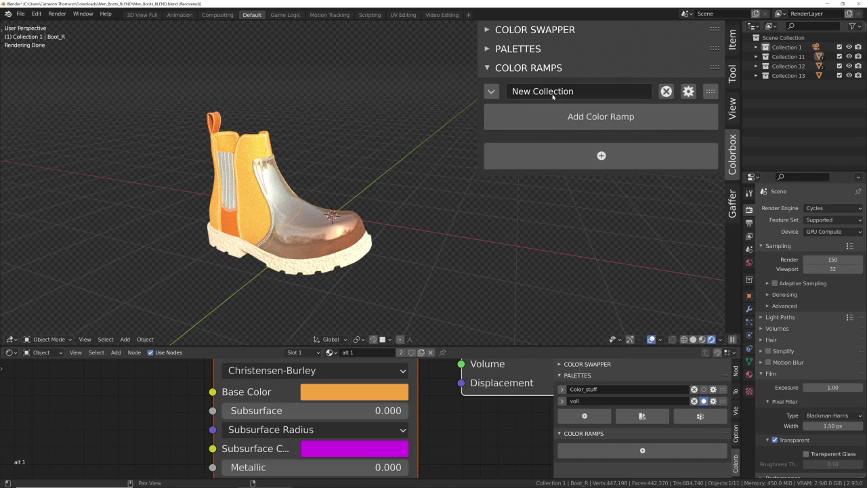
{"action": "left_click", "coordinate": [599, 116]}
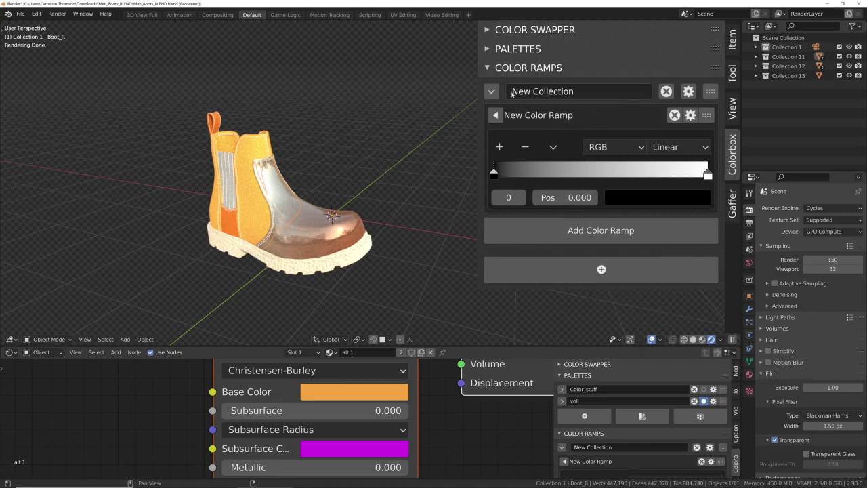
Rename the color ramp collection to Da_ramps and add a second color ramp to it.
{"action": "left_click", "coordinate": [490, 91]}
{"action": "double_click", "coordinate": [535, 91]}
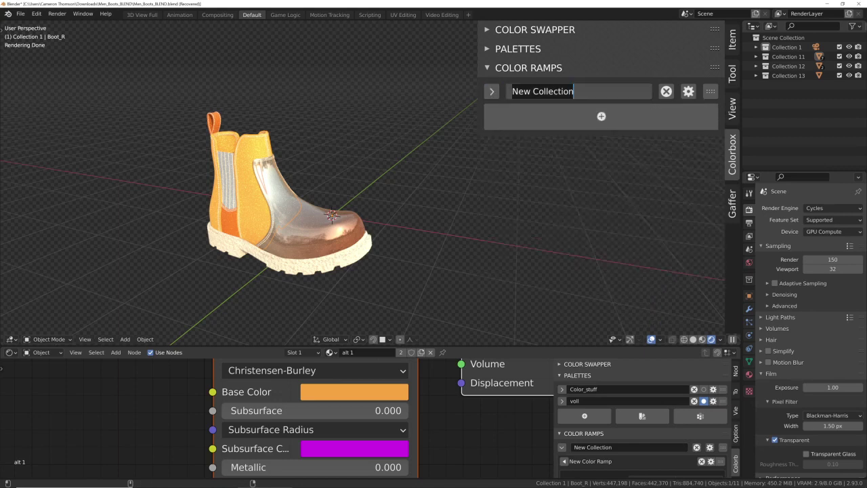
{"action": "type", "text": "d"}
{"action": "key", "text": "BackSpace"}
{"action": "type", "text": "Da"}
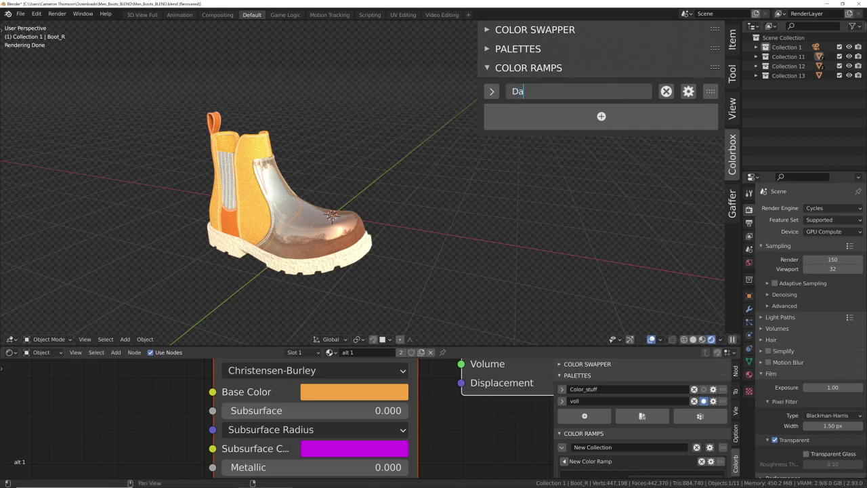
{"action": "type", "text": "_ramps"}
{"action": "key", "text": "Return"}
{"action": "left_click", "coordinate": [491, 90]}
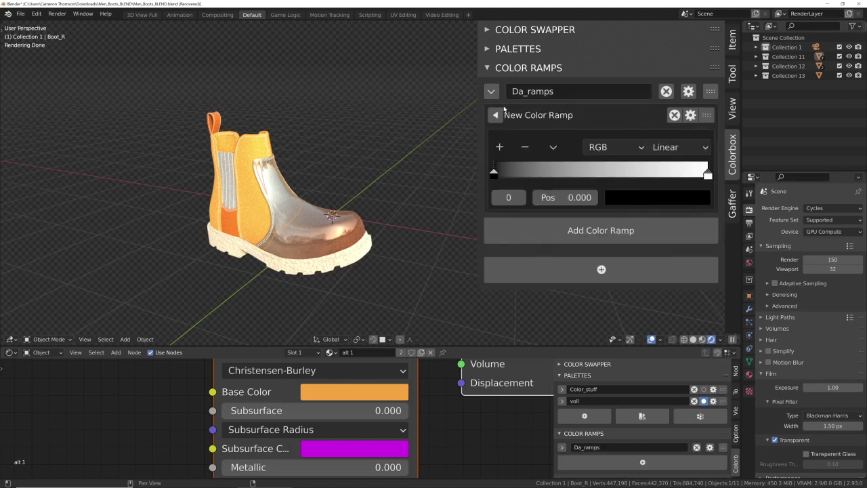
{"action": "left_click", "coordinate": [609, 231]}
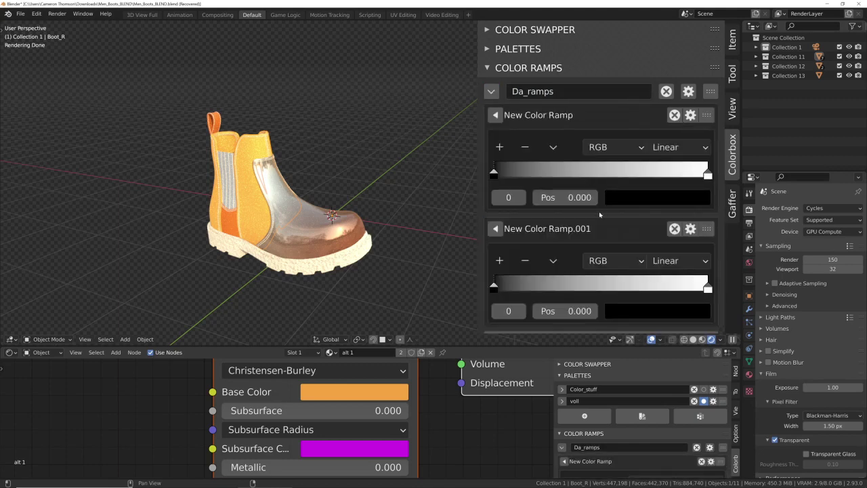
Set the first color ramp to Constant interpolation, move its white stop to about 0.543 and color it bright green.
{"action": "left_click", "coordinate": [677, 147]}
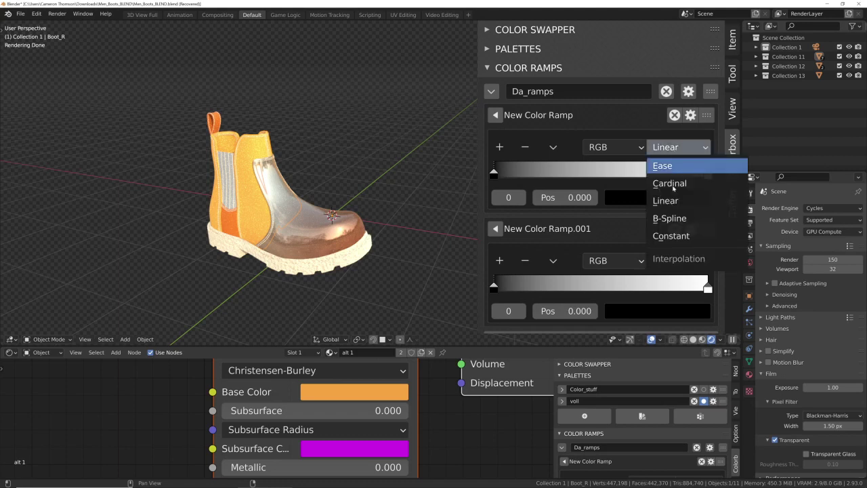
{"action": "left_click", "coordinate": [665, 236]}
{"action": "left_click_drag", "start_coordinate": [708, 175], "coordinate": [610, 174]}
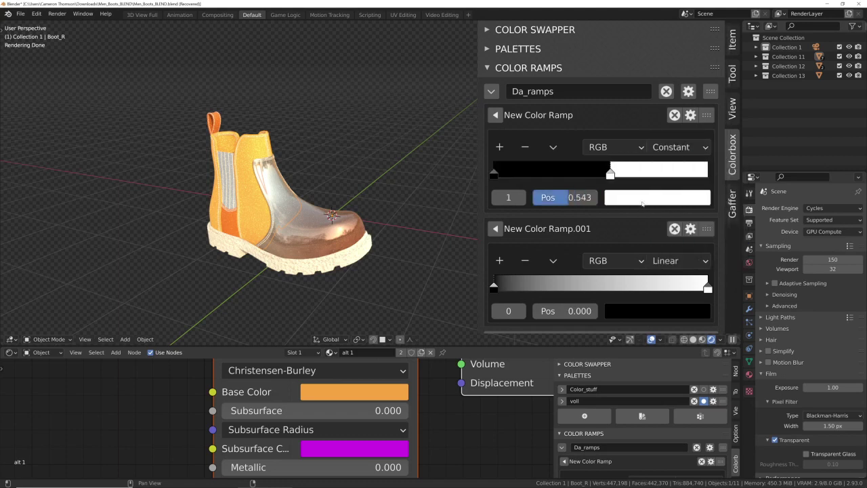
{"action": "left_click", "coordinate": [642, 198]}
{"action": "left_click", "coordinate": [648, 250]}
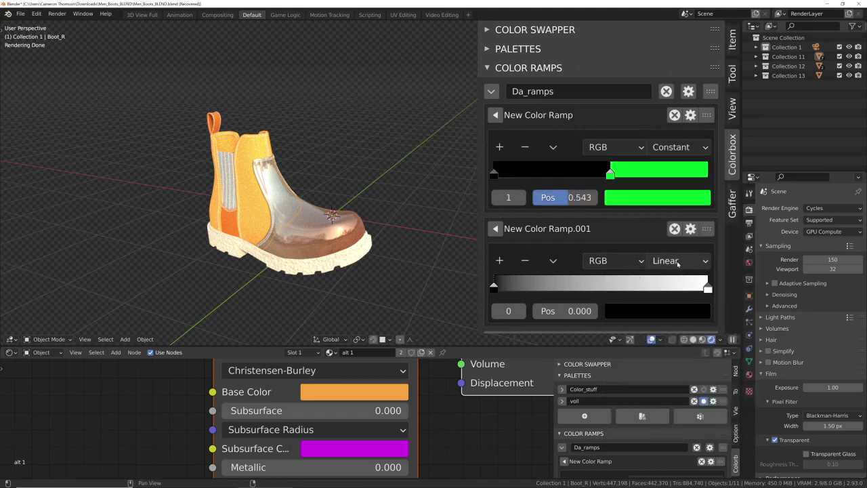
Reposition the white stop of the second color ramp, add another stop, and color stop 2 at about 0.670 dark yellow.
{"action": "left_click_drag", "start_coordinate": [707, 288], "coordinate": [632, 295]}
{"action": "left_click", "coordinate": [499, 259]}
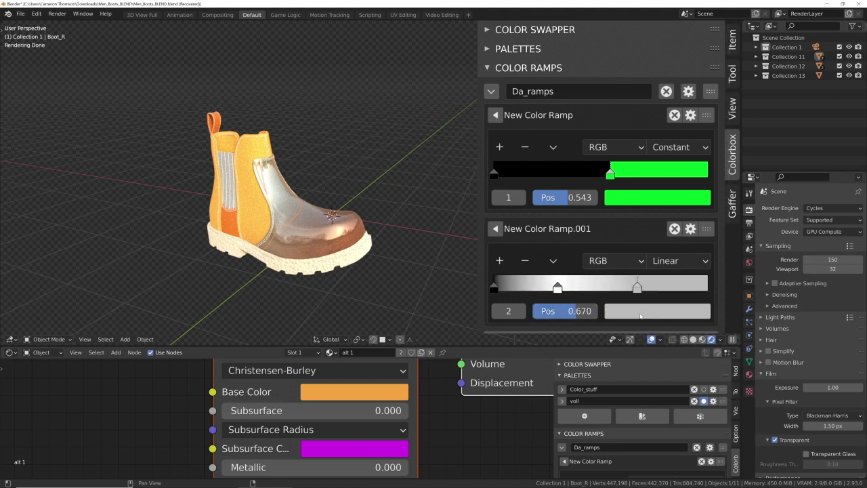
{"action": "left_click", "coordinate": [640, 316]}
{"action": "left_click", "coordinate": [637, 187]}
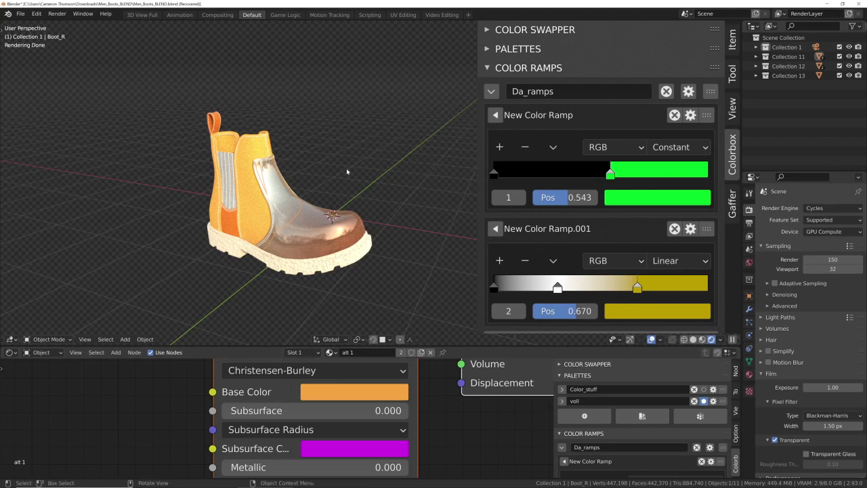
Switch from Color Ramps back to the Color Swapper section and examine the boot up close in a maximized 3D viewport.
{"action": "left_click", "coordinate": [486, 68]}
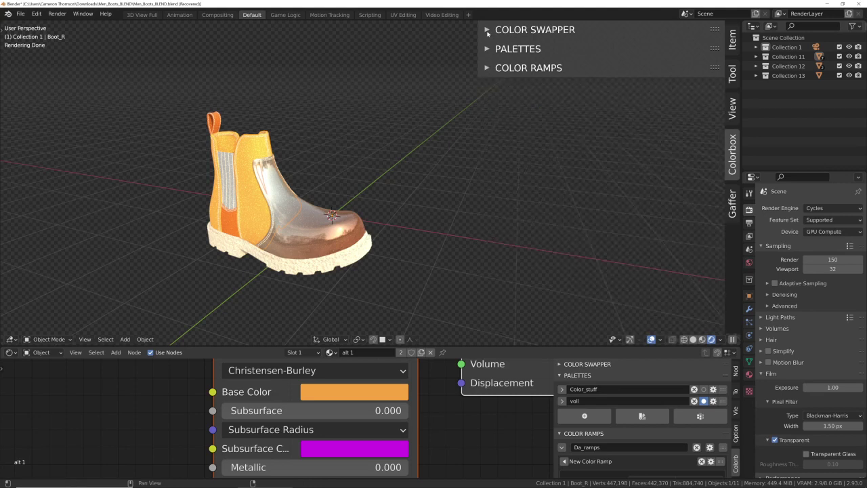
{"action": "left_click", "coordinate": [486, 30]}
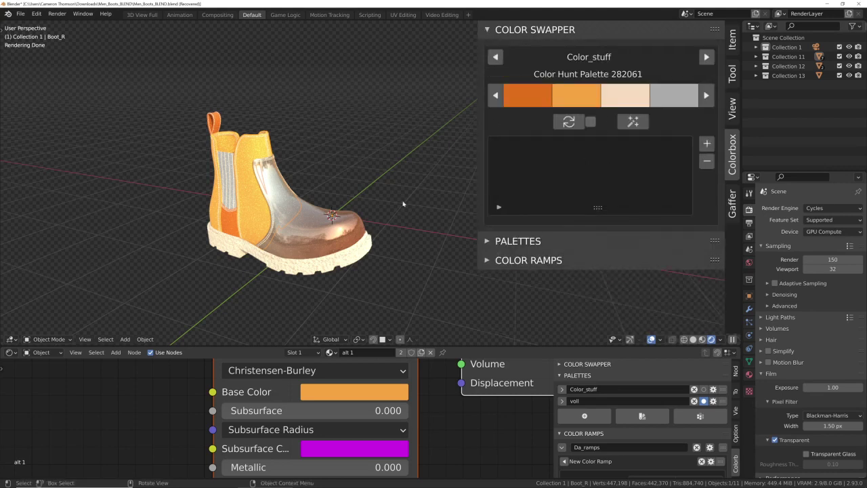
{"action": "key", "text": "ctrl+space"}
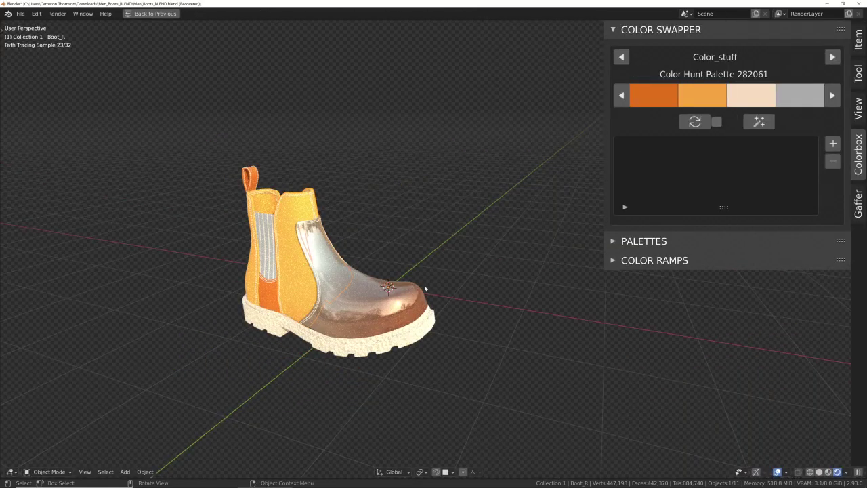
{"action": "scroll", "coordinate": [430, 291], "scroll_direction": "up", "scroll_amount": 4}
{"action": "middle_click_drag", "start_coordinate": [441, 299], "coordinate": [406, 271]}
{"action": "scroll", "coordinate": [406, 271], "scroll_direction": "down", "scroll_amount": 2}
{"action": "scroll", "coordinate": [406, 270], "scroll_direction": "up", "scroll_amount": 1}
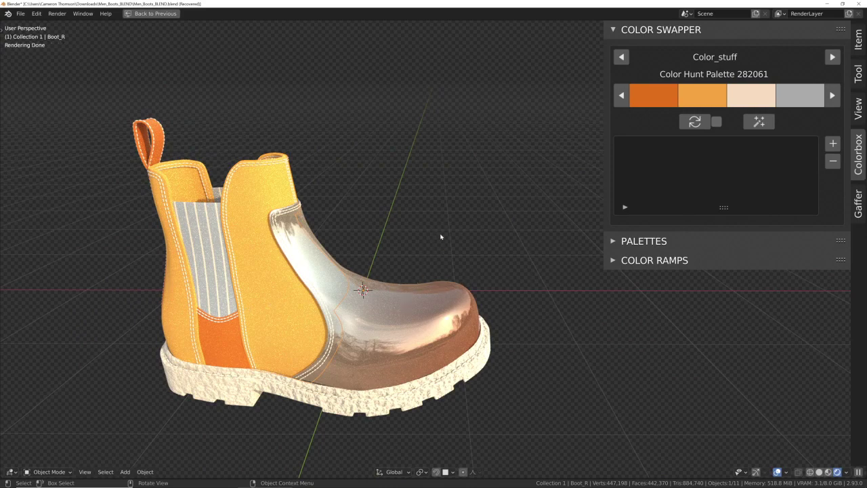
{"action": "key", "text": "ctrl+space"}
Restore the full layout, collapse the viewport's Color Swapper section, enlarge the shader editor and collapse its Palettes section.
{"action": "left_click", "coordinate": [486, 30]}
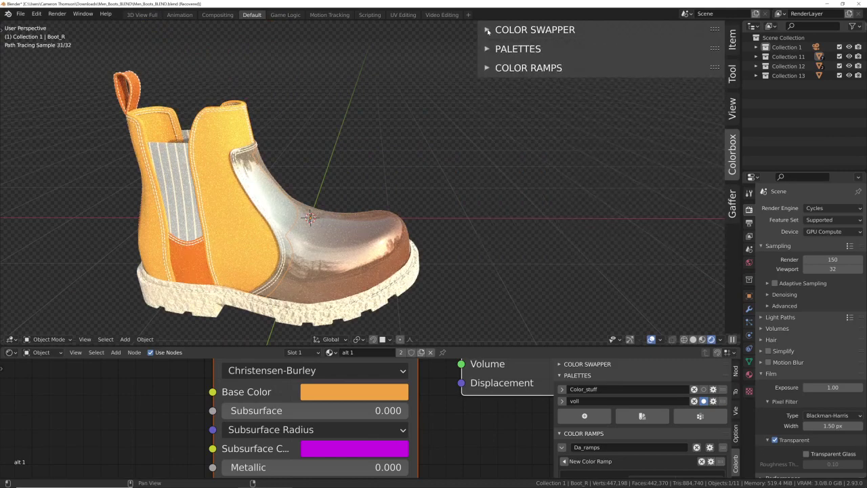
{"action": "left_click_drag", "start_coordinate": [483, 345], "coordinate": [484, 247]}
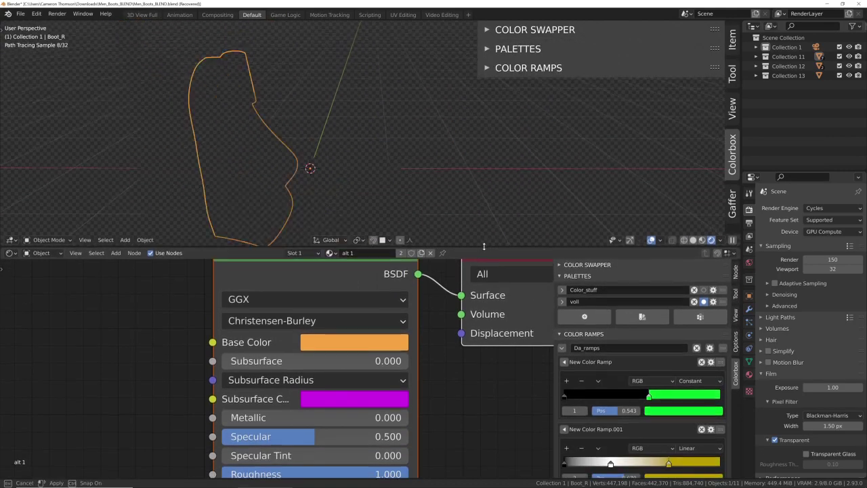
{"action": "key", "text": "Home"}
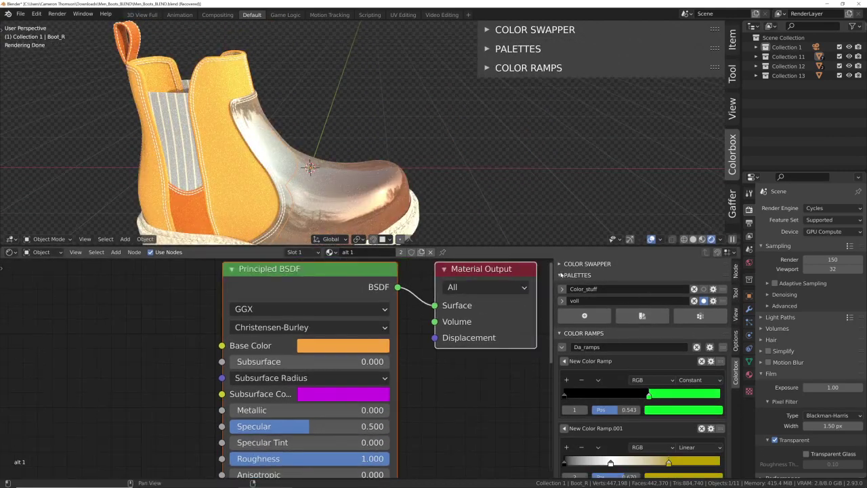
{"action": "left_click", "coordinate": [559, 275]}
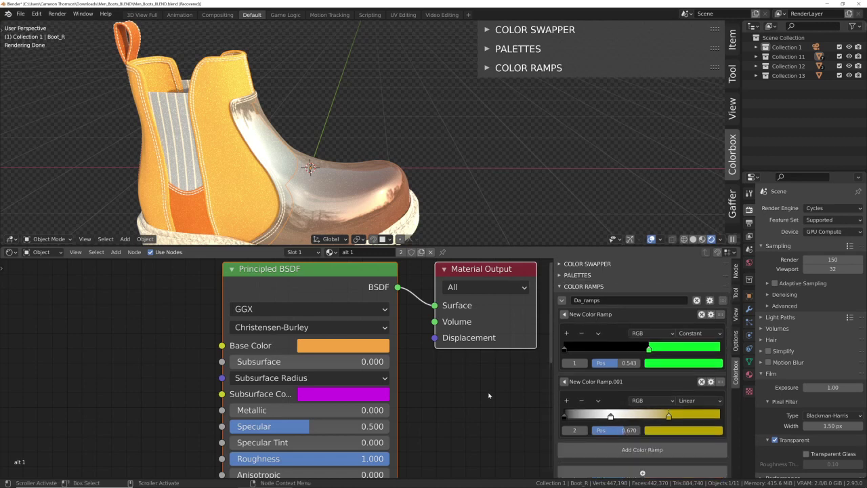
Try a material node created from New Color Ramp.001 on the Principled BSDF's Base Color and delete that node.
{"action": "middle_click_drag", "start_coordinate": [536, 397], "coordinate": [440, 362]}
{"action": "scroll", "coordinate": [379, 426], "scroll_direction": "down", "scroll_amount": 3}
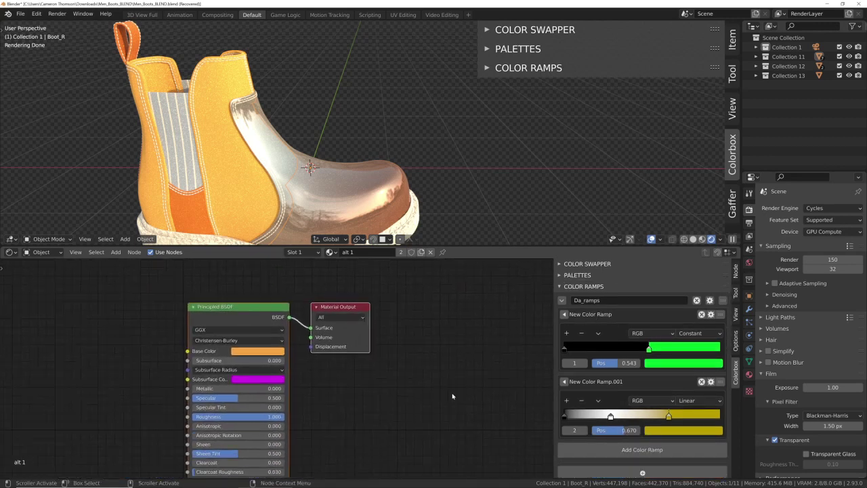
{"action": "scroll", "coordinate": [345, 342], "scroll_direction": "up", "scroll_amount": 2}
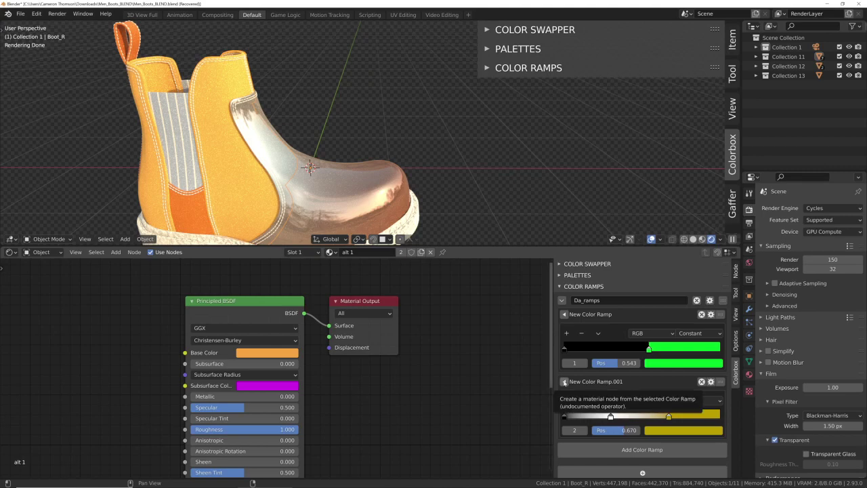
{"action": "left_click", "coordinate": [564, 382]}
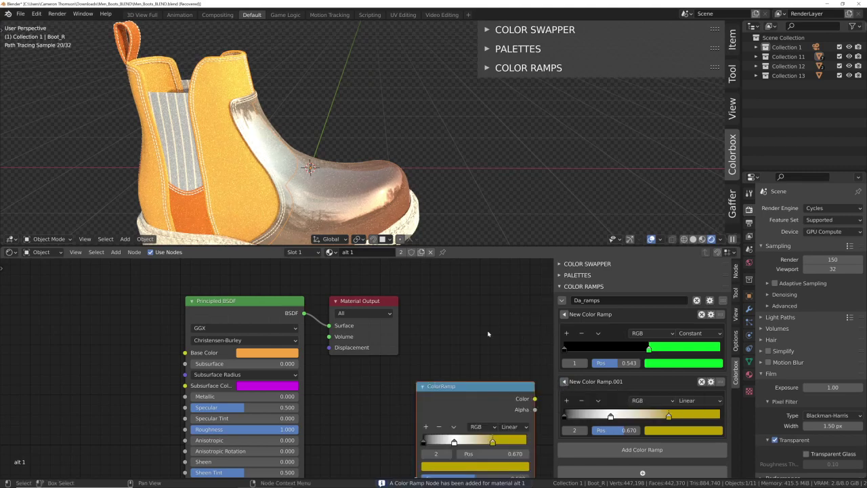
{"action": "left_click_drag", "start_coordinate": [466, 386], "coordinate": [84, 307]}
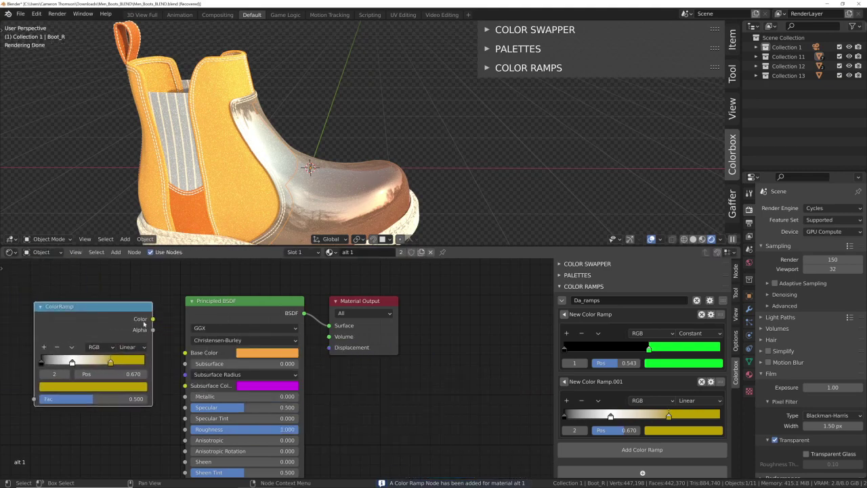
{"action": "left_click_drag", "start_coordinate": [154, 319], "coordinate": [185, 352]}
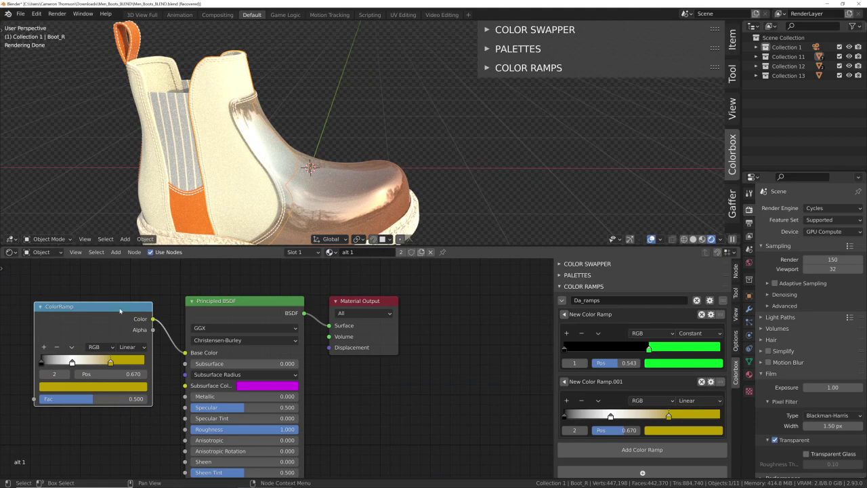
{"action": "key", "text": "x"}
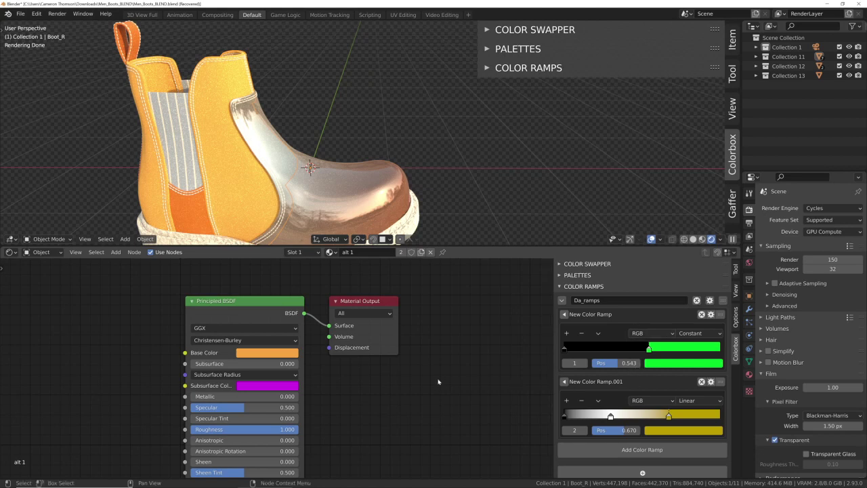
Collapse the Da_ramps collection and expand the Color_stuff palette collection with its palette names and options shown.
{"action": "left_click", "coordinate": [561, 300]}
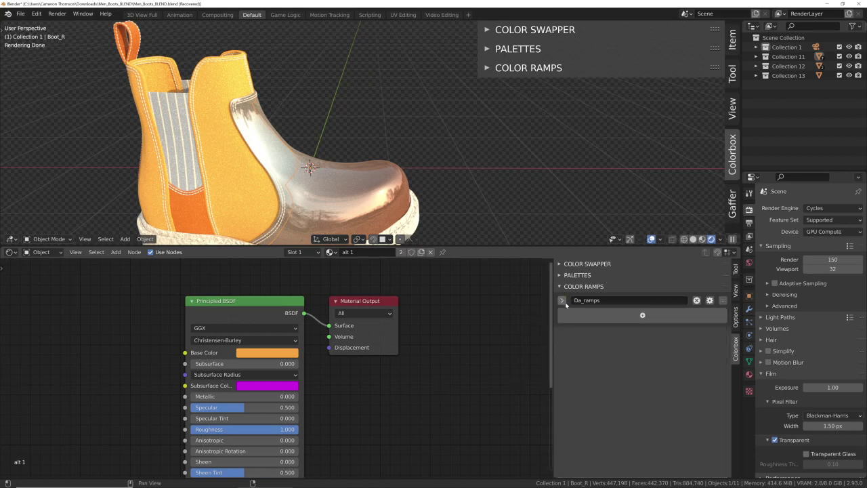
{"action": "left_click", "coordinate": [559, 277]}
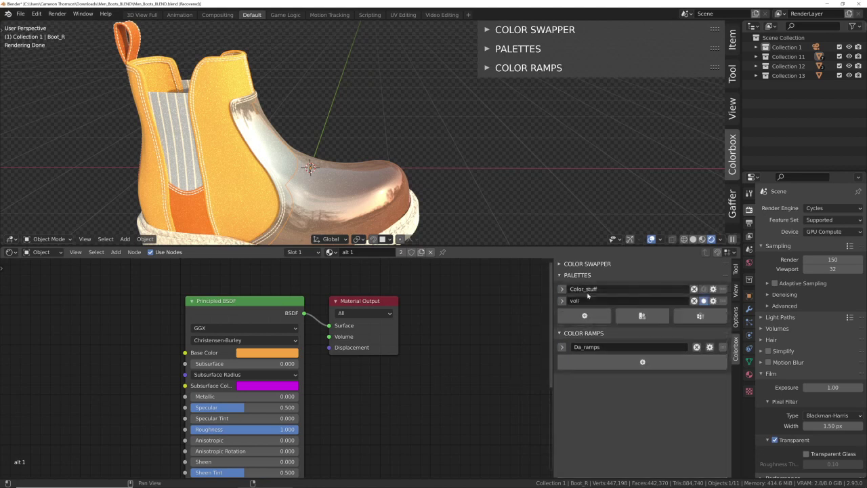
{"action": "left_click", "coordinate": [562, 288]}
{"action": "scroll", "coordinate": [634, 346], "scroll_direction": "down", "scroll_amount": 5}
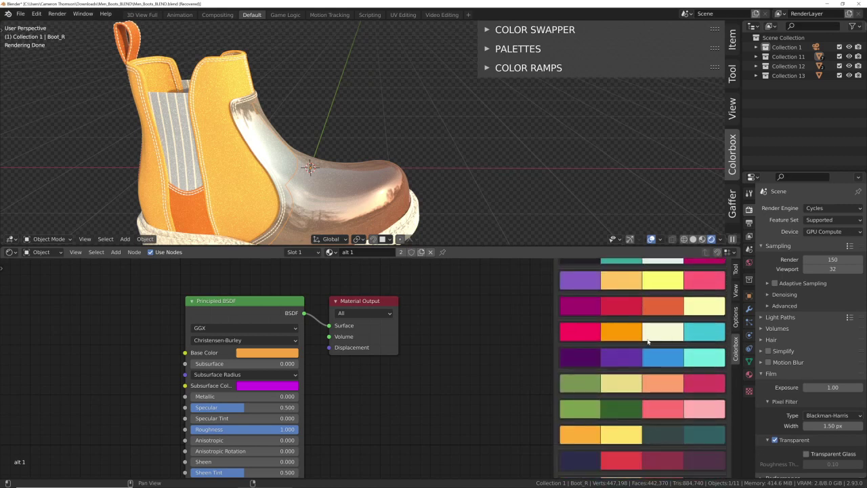
{"action": "scroll", "coordinate": [645, 310], "scroll_direction": "up", "scroll_amount": 5}
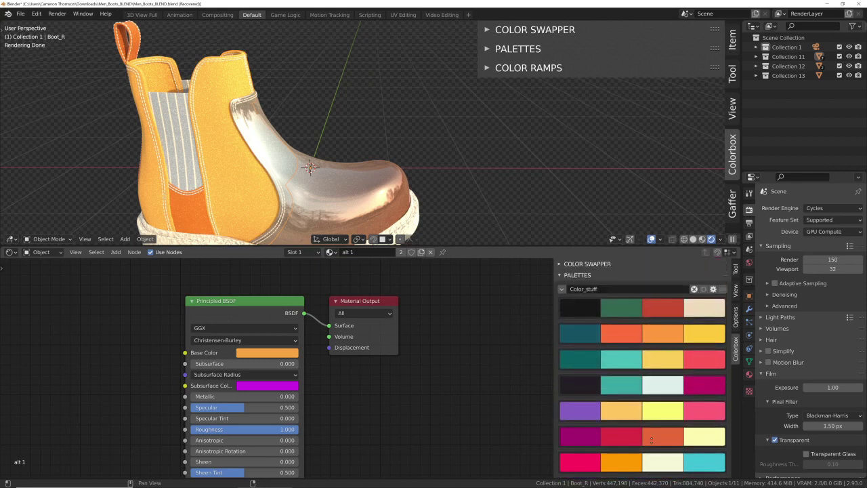
{"action": "left_click", "coordinate": [706, 289]}
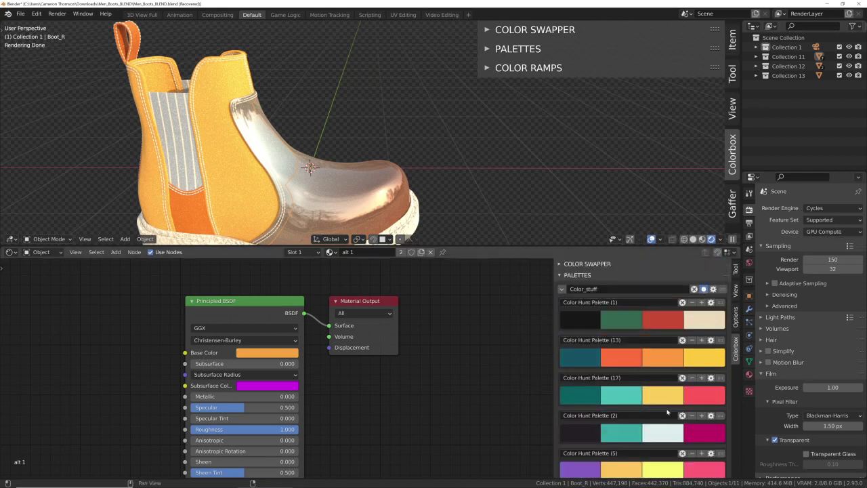
Add Color Hunt Palette 14114 as a color ramp to the Da_ramps collection.
{"action": "scroll", "coordinate": [652, 257], "scroll_direction": "down", "scroll_amount": 5}
{"action": "scroll", "coordinate": [652, 255], "scroll_direction": "down", "scroll_amount": 1}
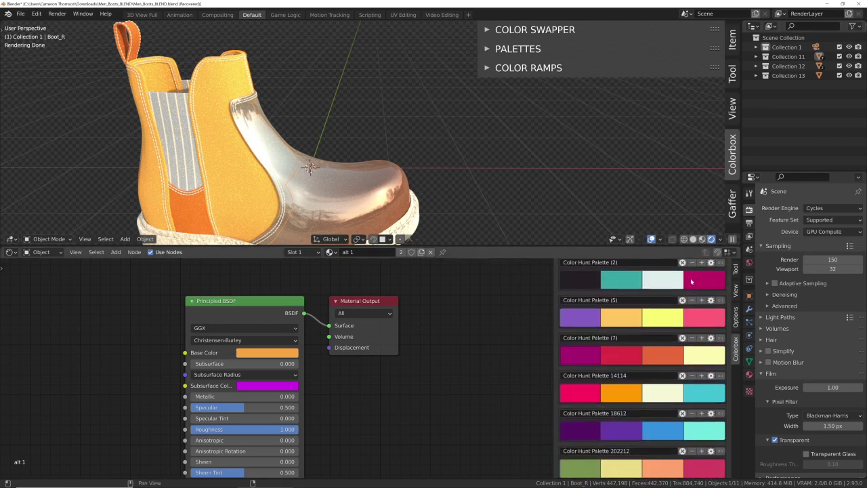
{"action": "left_click", "coordinate": [710, 375]}
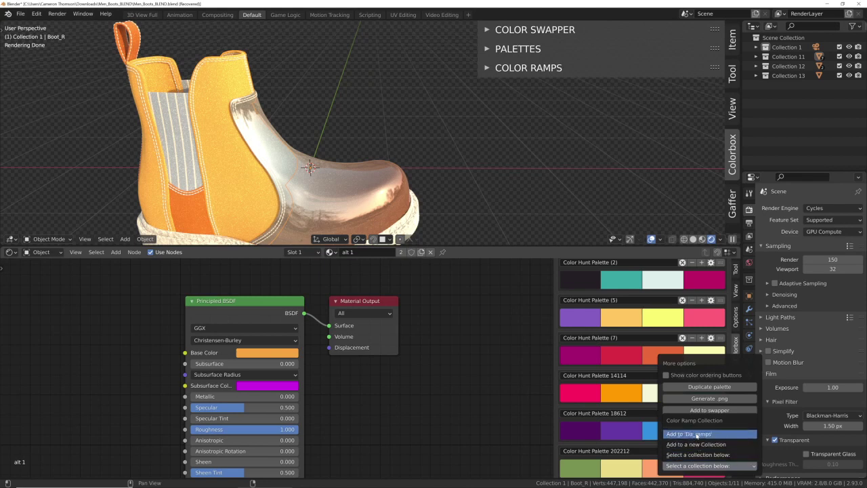
{"action": "left_click", "coordinate": [697, 434]}
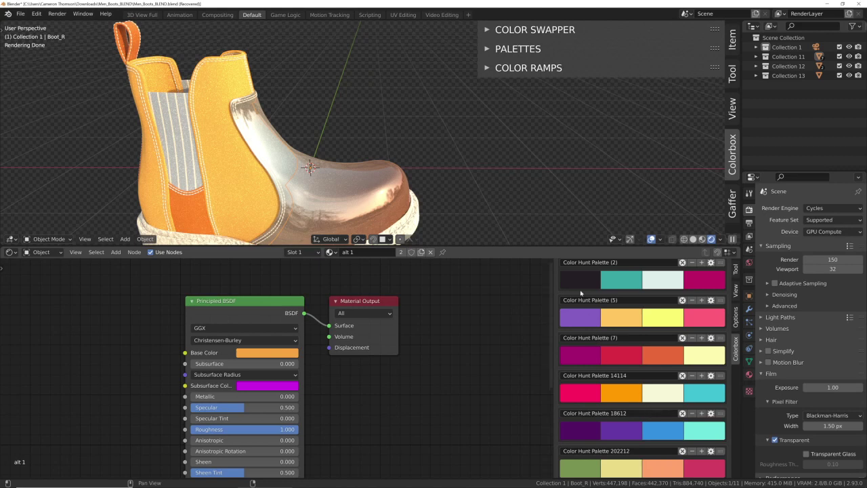
Create a material node from the Color Hunt Palette 14114 ramp in Da_ramps and connect its Color output to the Principled BSDF's Base Color.
{"action": "scroll", "coordinate": [608, 391], "scroll_direction": "down", "scroll_amount": 15}
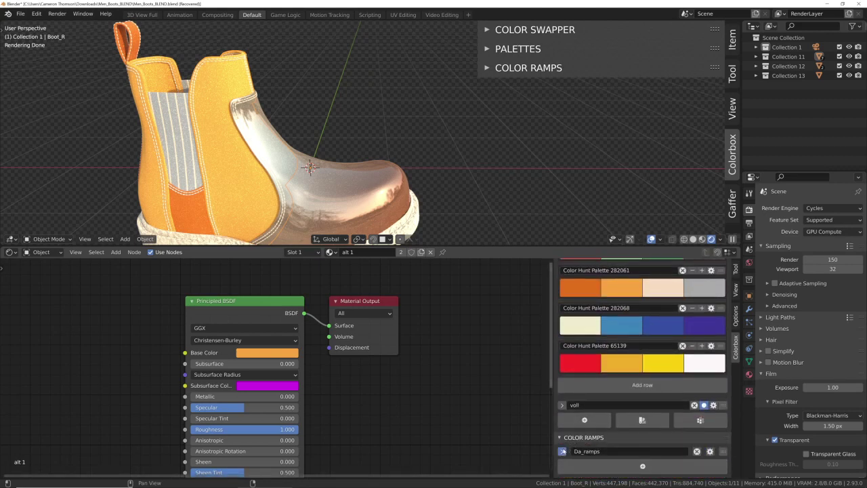
{"action": "left_click", "coordinate": [561, 451]}
{"action": "scroll", "coordinate": [612, 444], "scroll_direction": "down", "scroll_amount": 8}
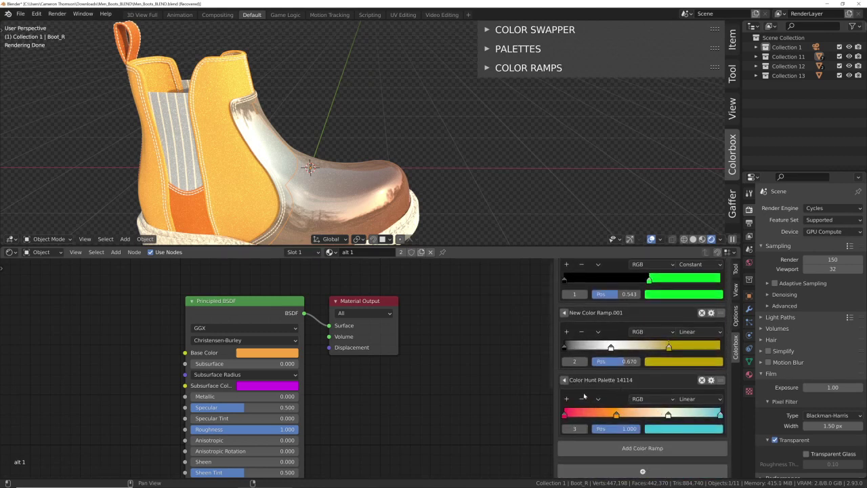
{"action": "left_click", "coordinate": [564, 379]}
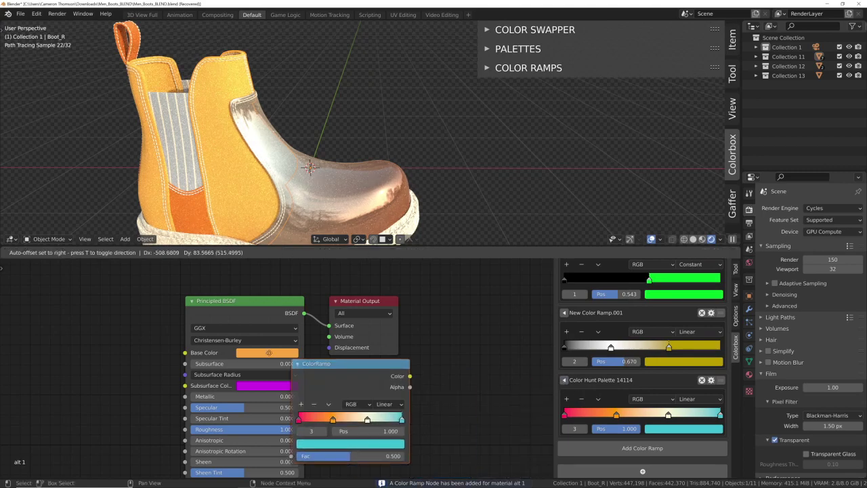
{"action": "left_click", "coordinate": [123, 325]}
{"action": "left_click_drag", "start_coordinate": [143, 335], "coordinate": [185, 352]}
Set the ColorRamp node to Constant interpolation with the orange stop at about 0.185, cream at 0.376 and turquoise at 0.492.
{"action": "scroll", "coordinate": [263, 148], "scroll_direction": "down", "scroll_amount": 3}
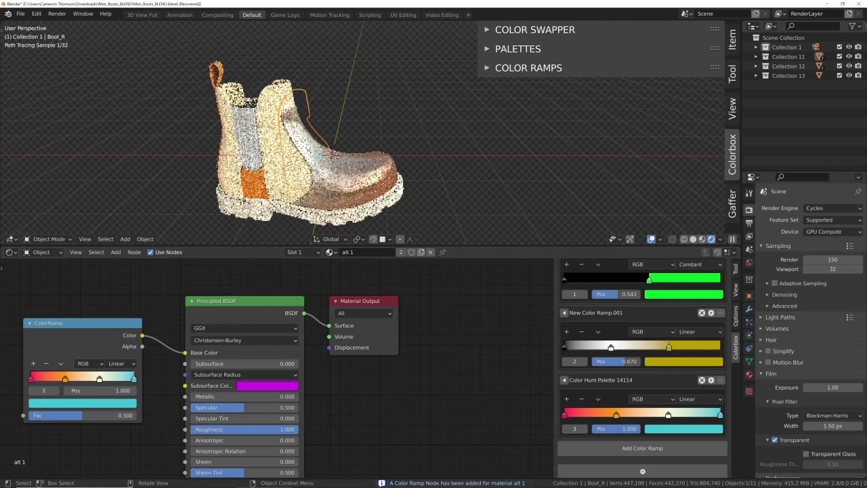
{"action": "middle_click_drag", "start_coordinate": [262, 149], "coordinate": [291, 198]}
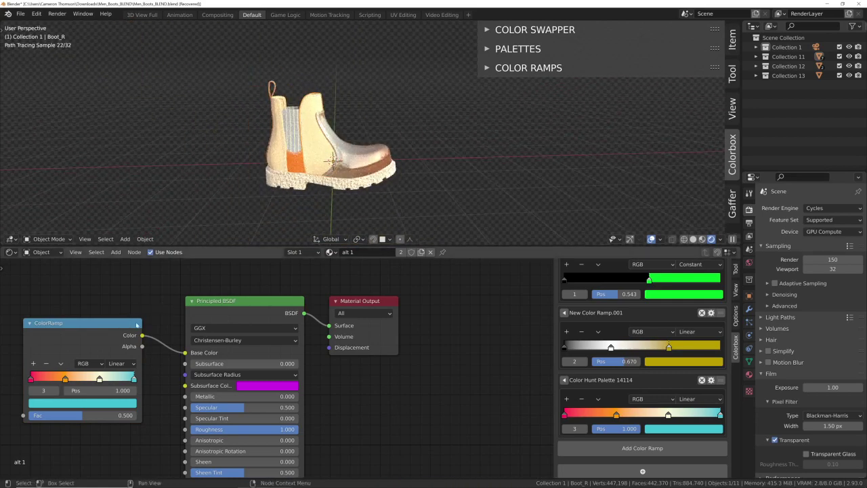
{"action": "middle_click_drag", "start_coordinate": [160, 377], "coordinate": [270, 370]}
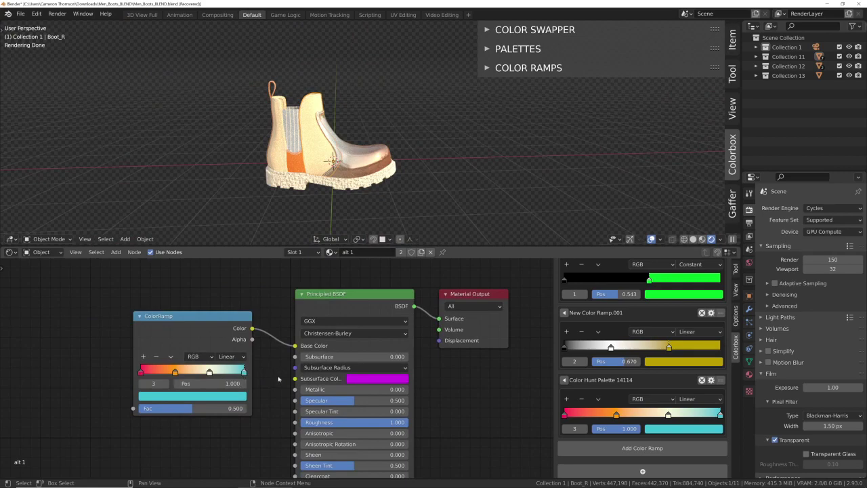
{"action": "left_click_drag", "start_coordinate": [174, 371], "coordinate": [160, 372]}
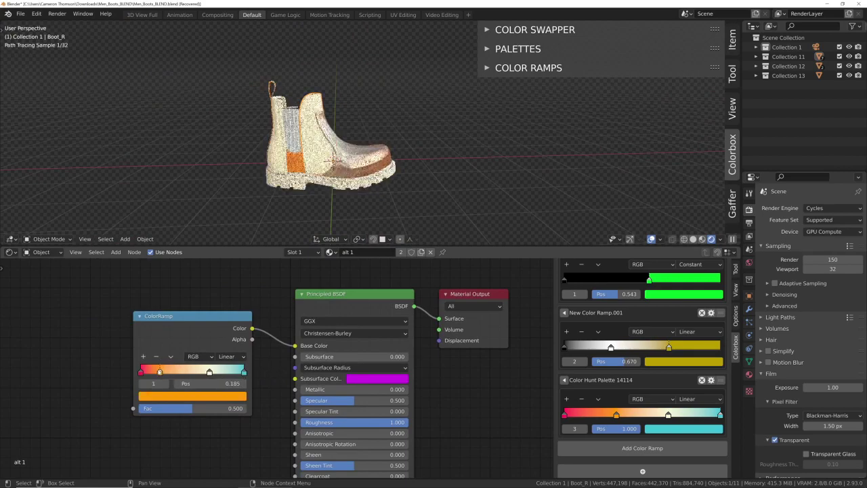
{"action": "left_click", "coordinate": [230, 356]}
{"action": "left_click", "coordinate": [231, 411]}
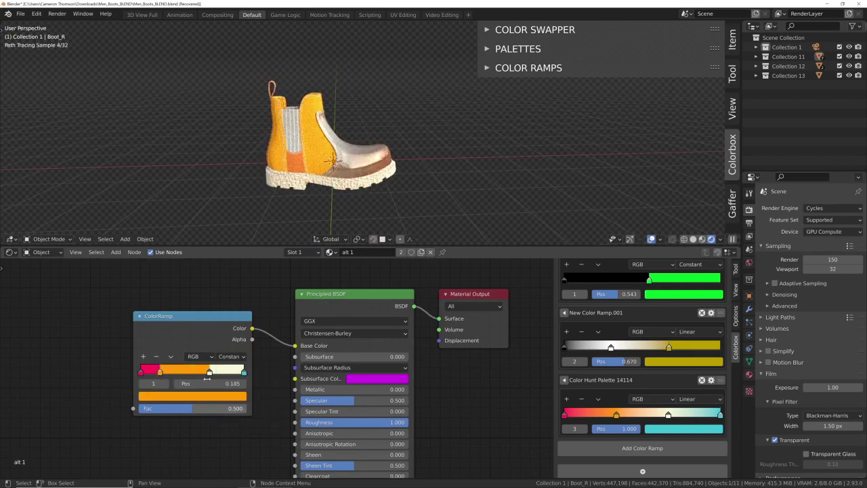
{"action": "left_click_drag", "start_coordinate": [195, 372], "coordinate": [180, 372]}
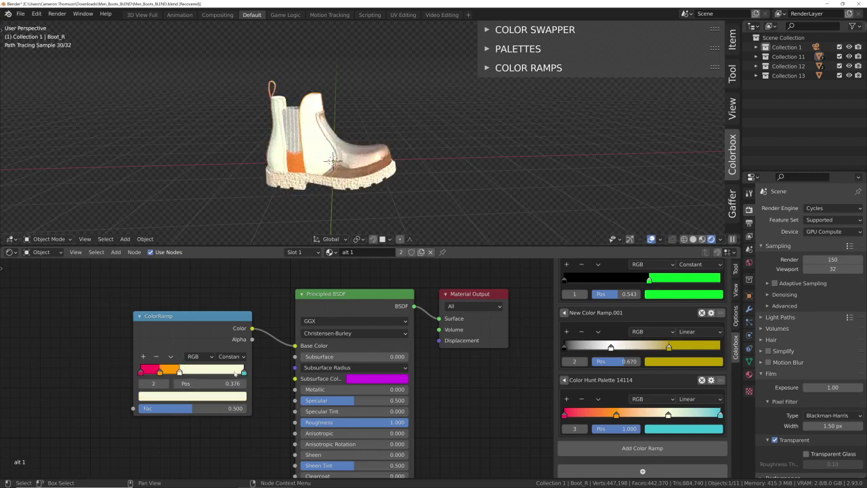
{"action": "left_click_drag", "start_coordinate": [235, 372], "coordinate": [192, 374]}
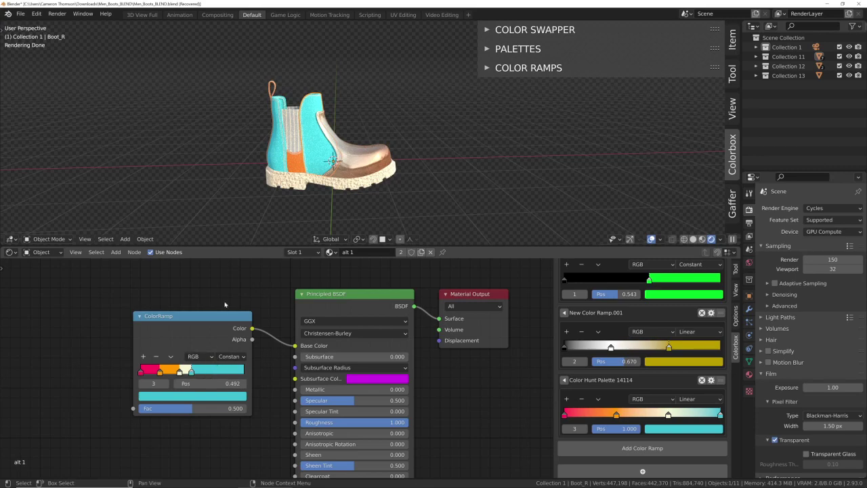
Move the ColorRamp node farther from the Principled BSDF and recolor its stop 3 dark red.
{"action": "left_click", "coordinate": [201, 329]}
{"action": "left_click_drag", "start_coordinate": [201, 329], "coordinate": [140, 335]}
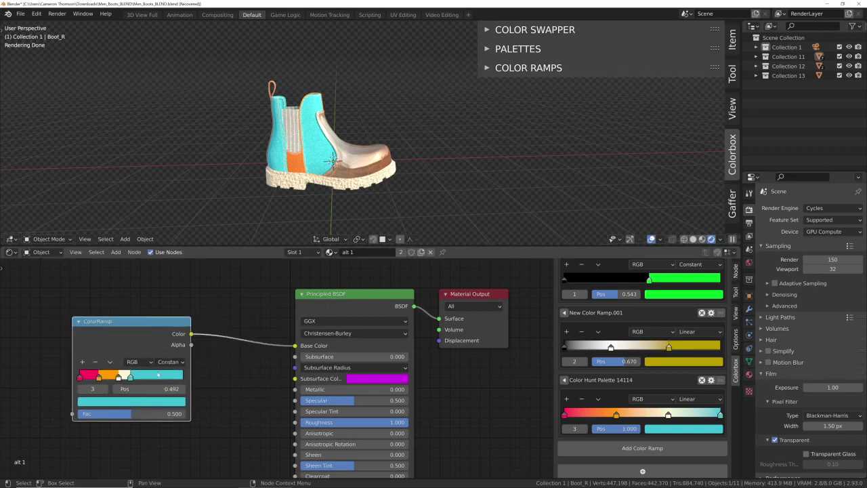
{"action": "left_click", "coordinate": [131, 401]}
{"action": "left_click", "coordinate": [94, 324]}
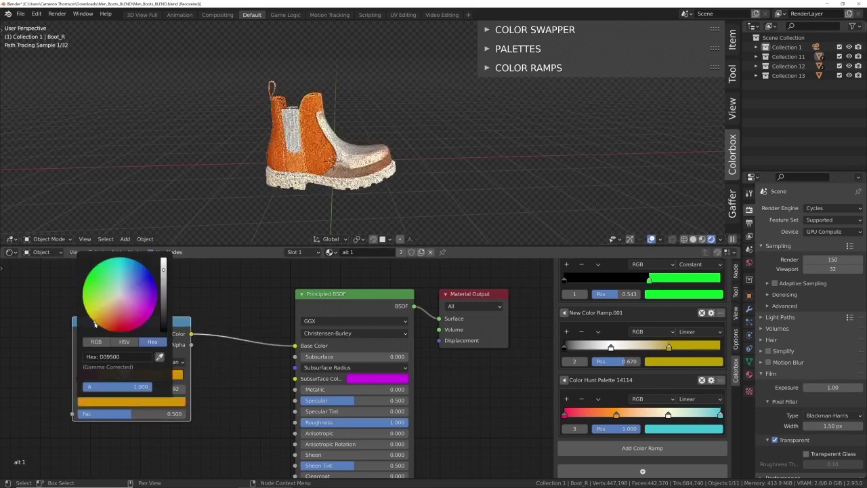
{"action": "left_click", "coordinate": [153, 401]}
{"action": "left_click", "coordinate": [89, 312]}
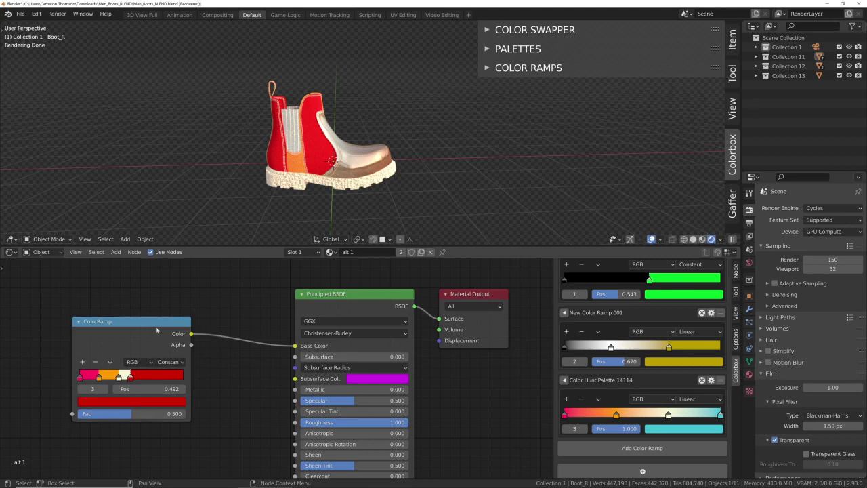
Select the edited ColorRamp node and add it to Colorbox as a stored color ramp.
{"action": "right_click", "coordinate": [135, 332]}
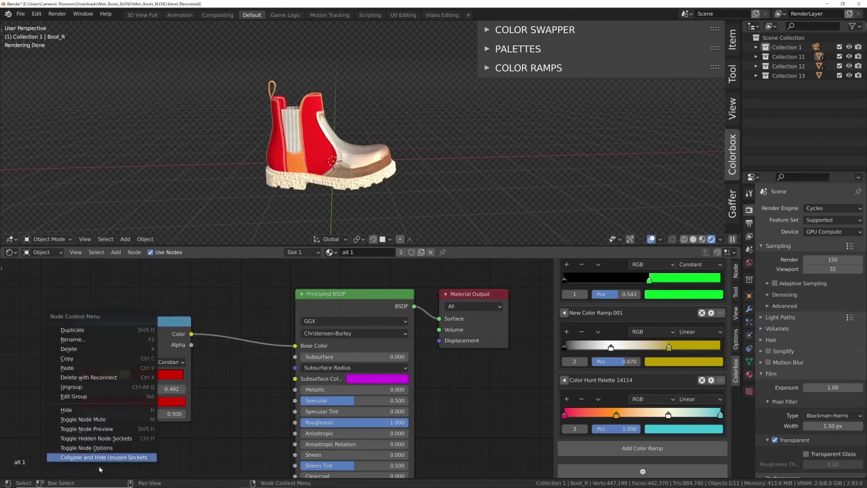
{"action": "left_click", "coordinate": [171, 330]}
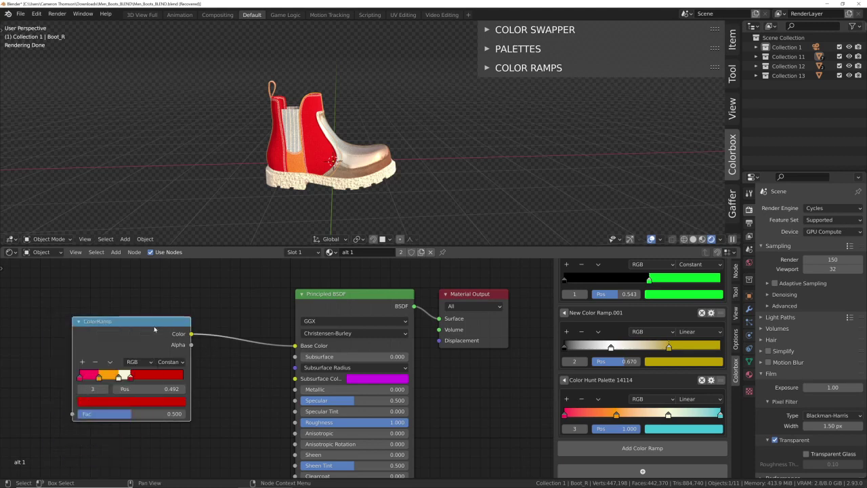
{"action": "right_click", "coordinate": [119, 434]}
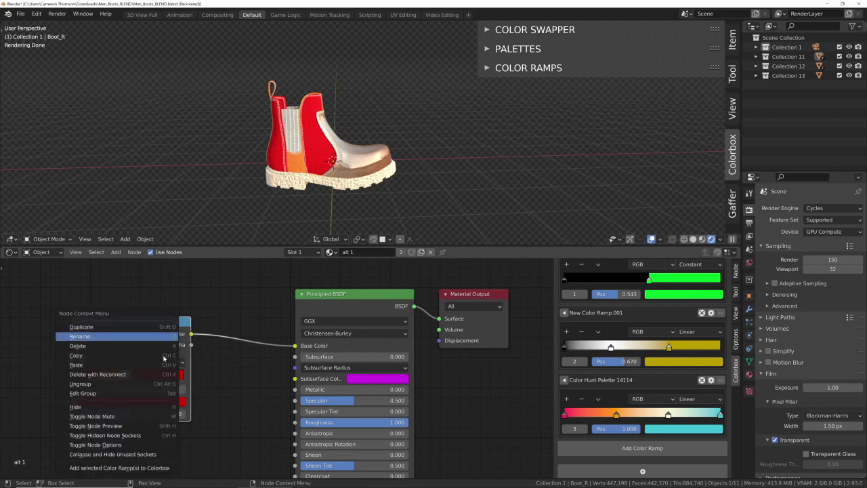
{"action": "left_click", "coordinate": [107, 468]}
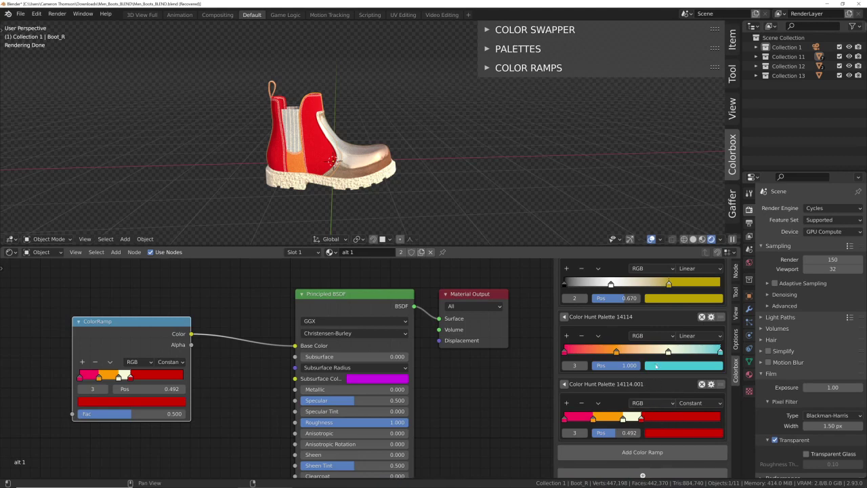
Switch the boot's Slot 1 material from alt 1 to ColorBox_ColorRamps and show its stored ColorRamp nodes.
{"action": "scroll", "coordinate": [628, 383], "scroll_direction": "up", "scroll_amount": 6}
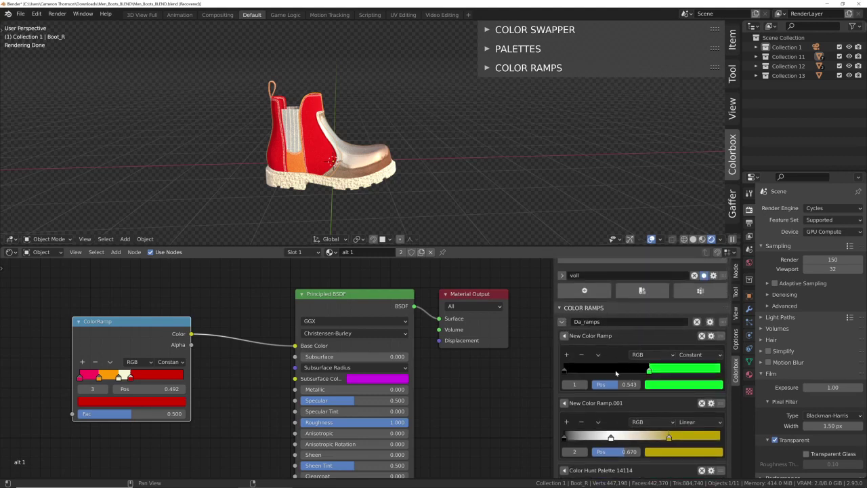
{"action": "scroll", "coordinate": [618, 374], "scroll_direction": "down", "scroll_amount": 5}
{"action": "scroll", "coordinate": [638, 412], "scroll_direction": "down", "scroll_amount": 1}
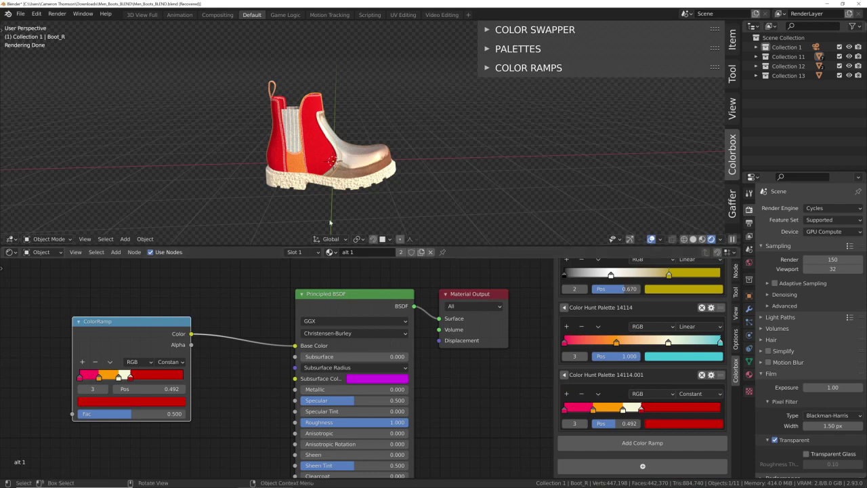
{"action": "left_click", "coordinate": [330, 251]}
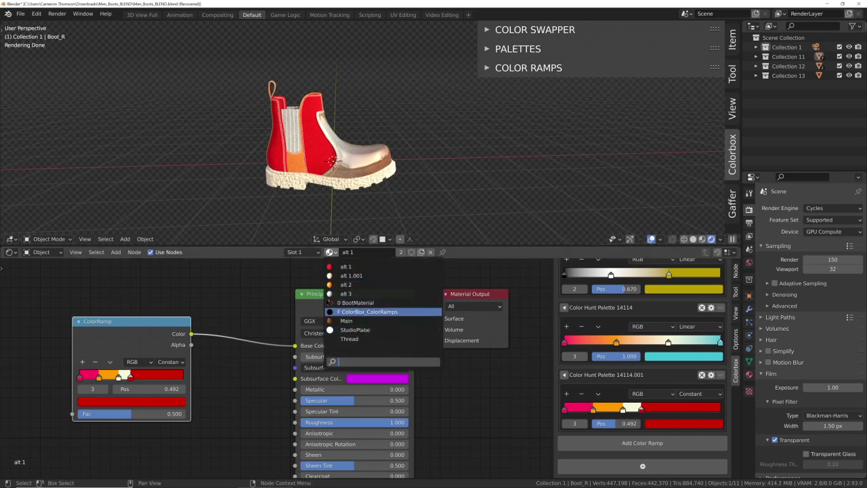
{"action": "left_click", "coordinate": [371, 314]}
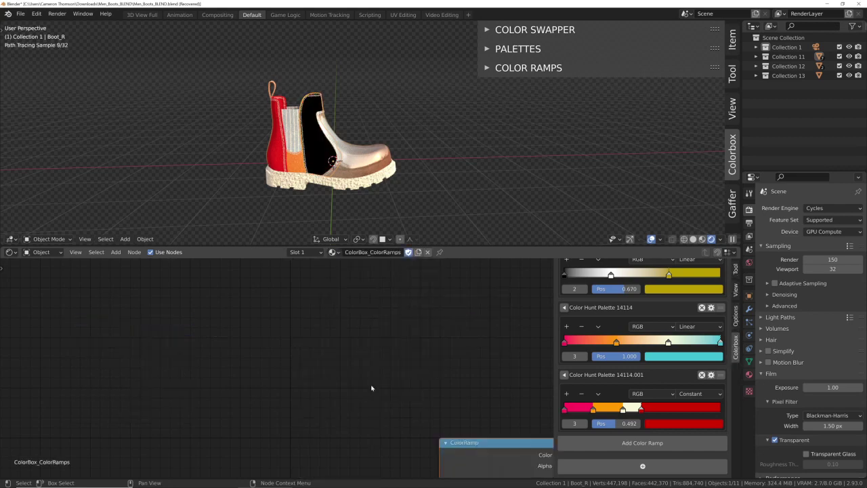
{"action": "scroll", "coordinate": [399, 305], "scroll_direction": "down", "scroll_amount": 5}
{"action": "scroll", "coordinate": [400, 305], "scroll_direction": "up", "scroll_amount": 4}
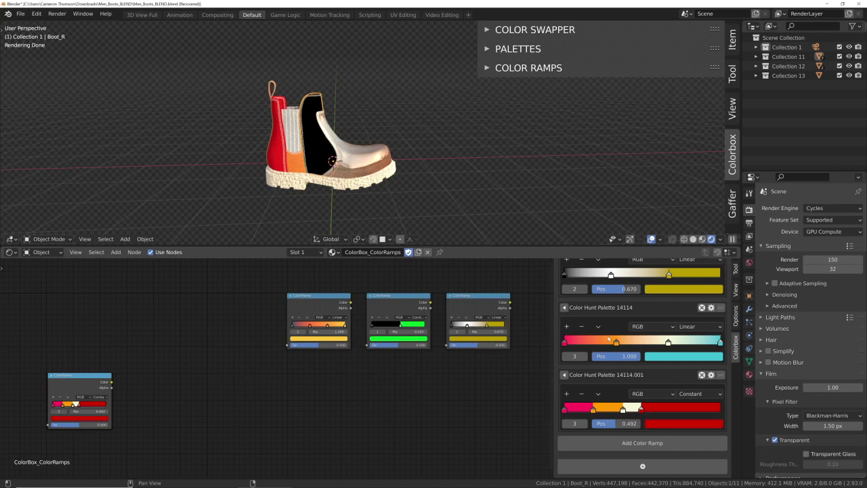
Move the red Constant ColorRamp node off the turquoise one stacked beneath it, beside the row of other ramps.
{"action": "scroll", "coordinate": [622, 302], "scroll_direction": "up", "scroll_amount": 4}
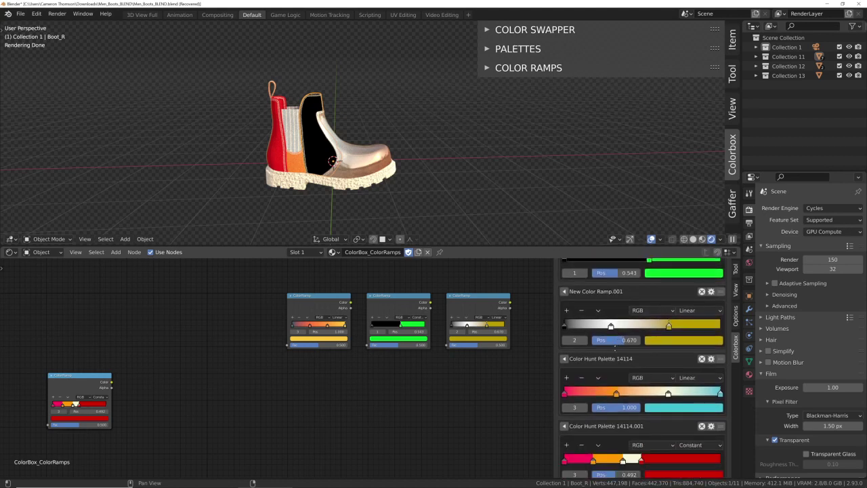
{"action": "scroll", "coordinate": [632, 315], "scroll_direction": "up", "scroll_amount": 4}
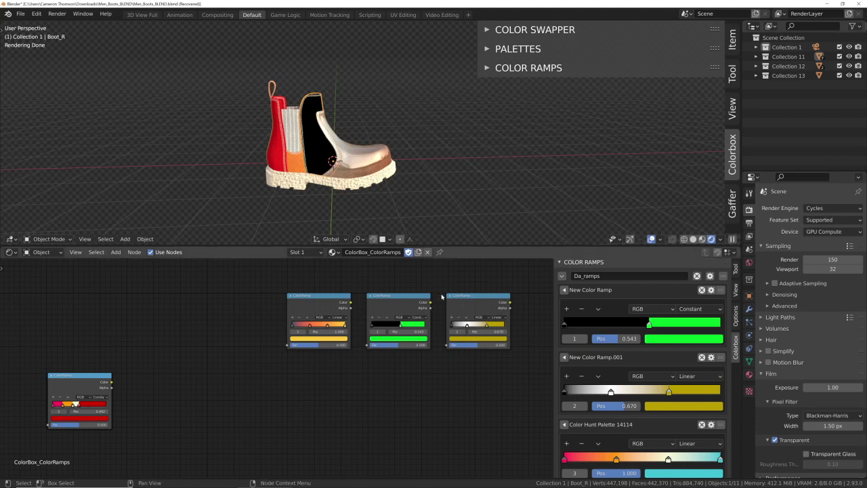
{"action": "left_click_drag", "start_coordinate": [89, 380], "coordinate": [224, 306]}
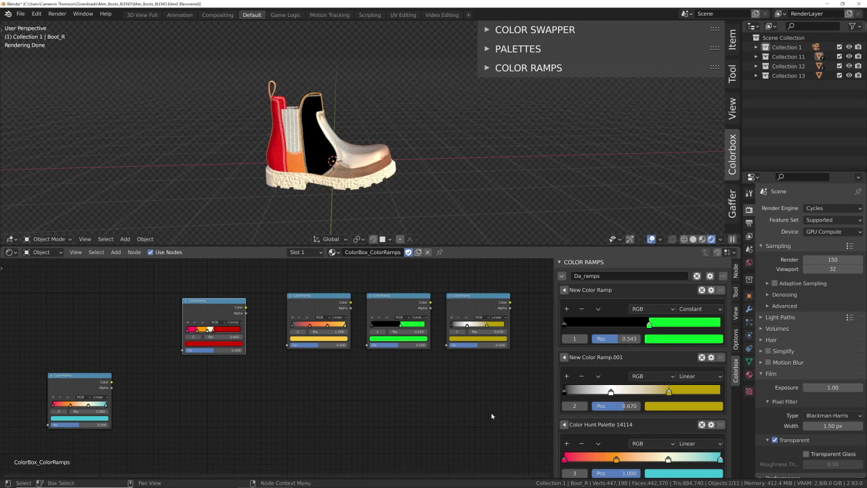
Move the Color Hunt Palette 14114 ramp above New Color Ramp.001 in the Da_ramps collection.
{"action": "scroll", "coordinate": [704, 369], "scroll_direction": "down", "scroll_amount": 3}
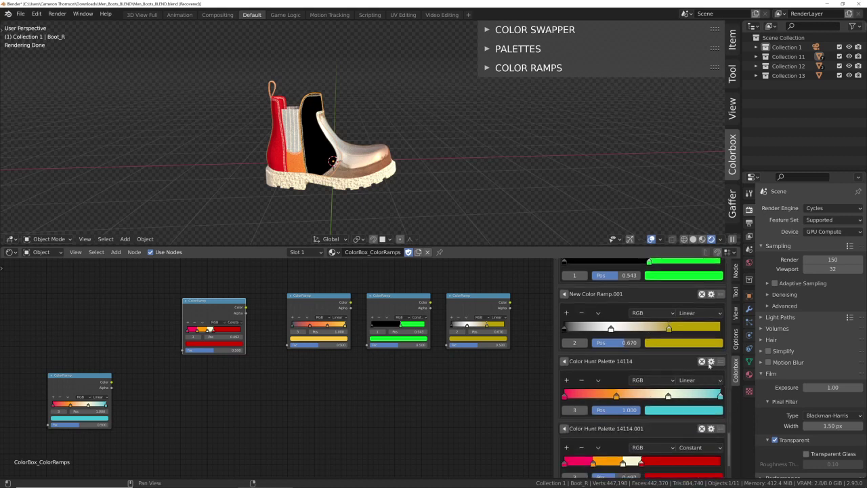
{"action": "left_click", "coordinate": [710, 364]}
{"action": "left_click", "coordinate": [677, 360]}
{"action": "left_click", "coordinate": [721, 361]}
{"action": "left_click", "coordinate": [720, 293]}
{"action": "scroll", "coordinate": [602, 337], "scroll_direction": "up", "scroll_amount": 3}
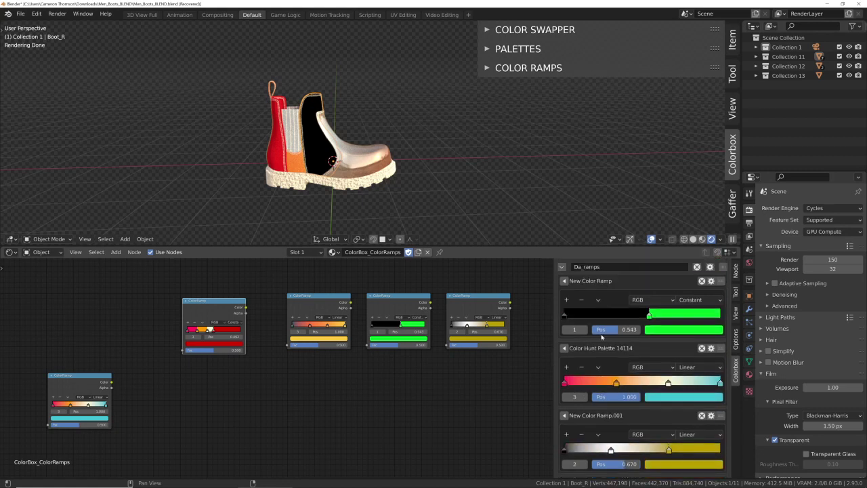
Collapse the Da_ramps collection and Colorbox's Palettes and Color Ramps sections in the shader editor.
{"action": "scroll", "coordinate": [601, 337], "scroll_direction": "up", "scroll_amount": 3}
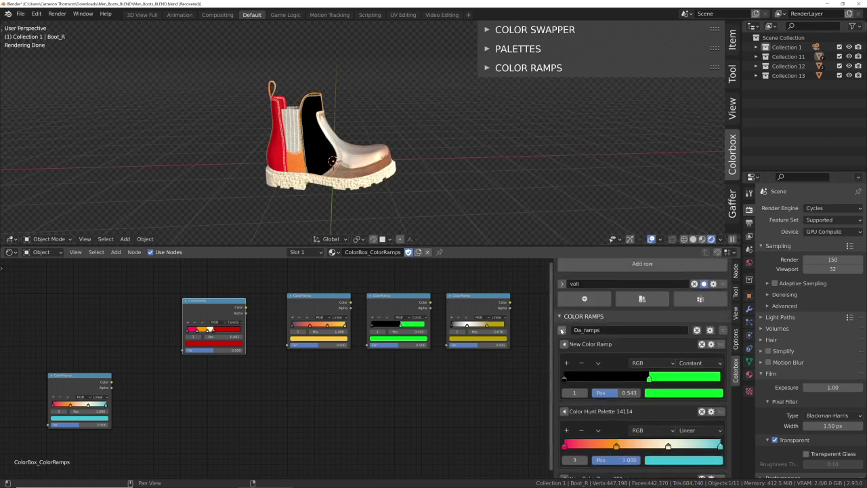
{"action": "left_click", "coordinate": [562, 330]}
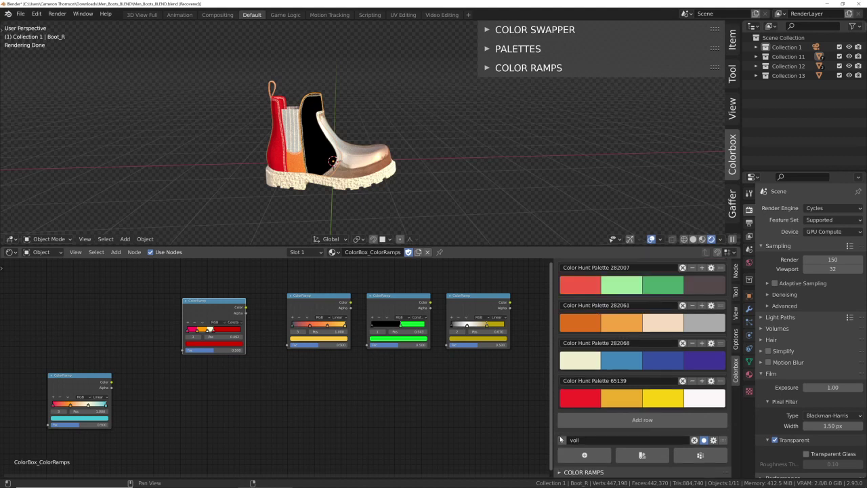
{"action": "scroll", "coordinate": [594, 341], "scroll_direction": "up", "scroll_amount": 7}
{"action": "scroll", "coordinate": [594, 340], "scroll_direction": "up", "scroll_amount": 10}
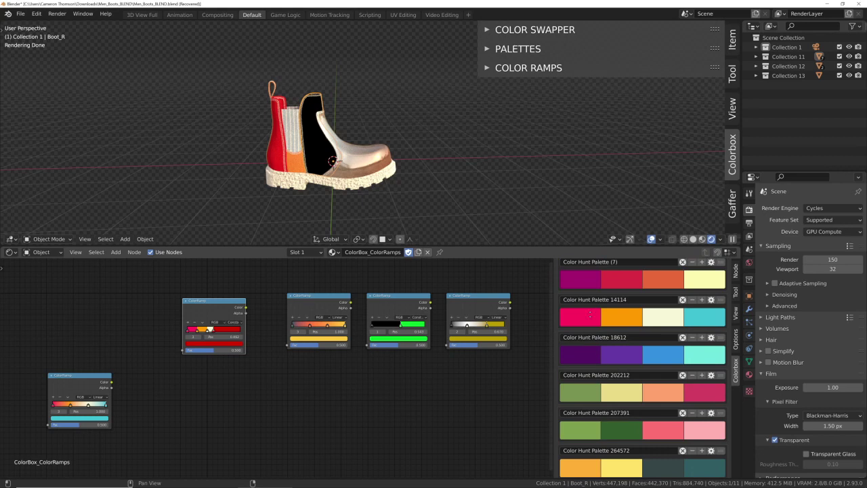
{"action": "scroll", "coordinate": [590, 312], "scroll_direction": "up", "scroll_amount": 5}
{"action": "left_click", "coordinate": [581, 275]}
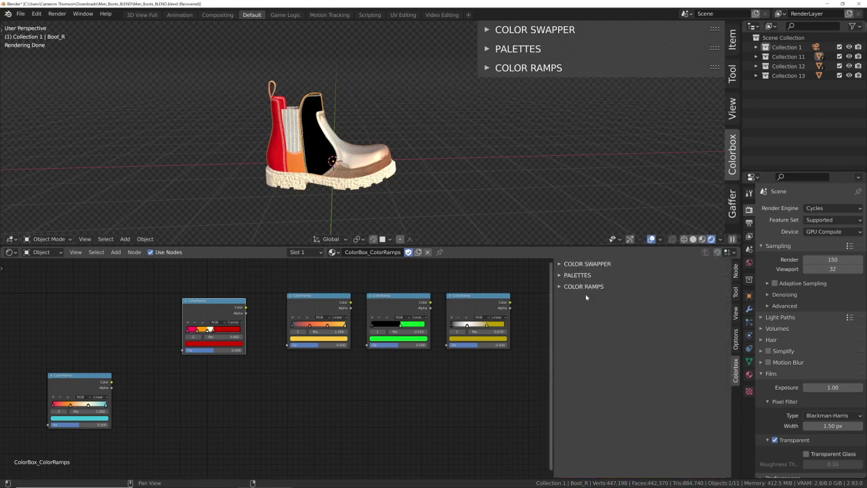
Open the Blender preferences and expand the Main settings of the Colorbox add-on.
{"action": "left_click", "coordinate": [20, 13]}
{"action": "mouse_move", "coordinate": [36, 14]}
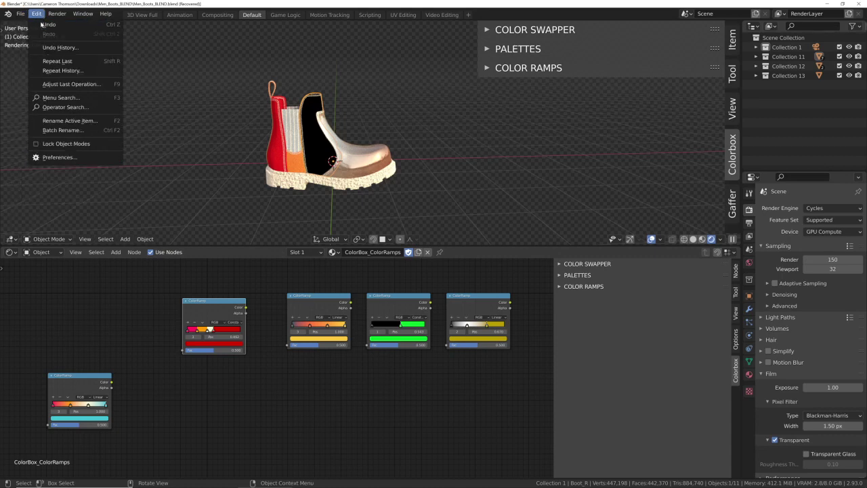
{"action": "left_click", "coordinate": [61, 157]}
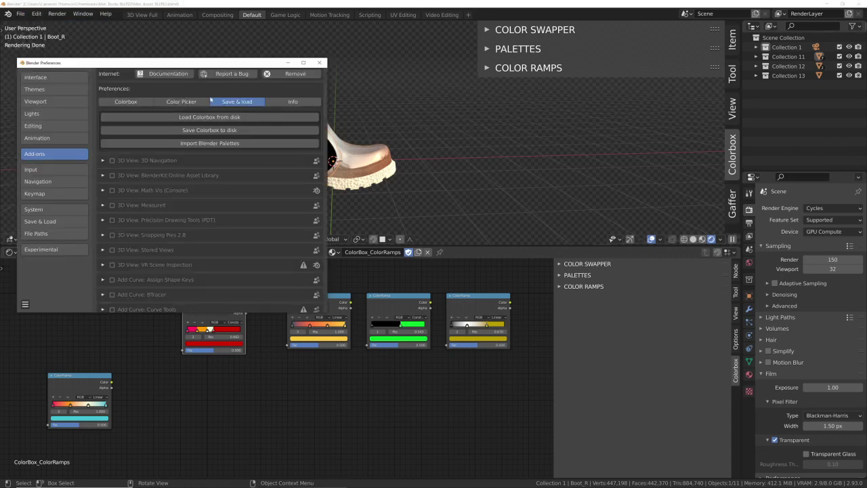
{"action": "left_click", "coordinate": [145, 104]}
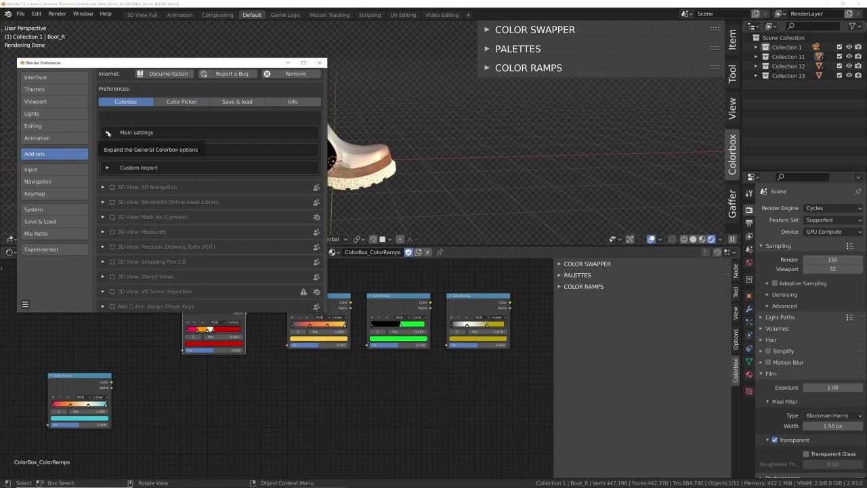
{"action": "left_click", "coordinate": [108, 132]}
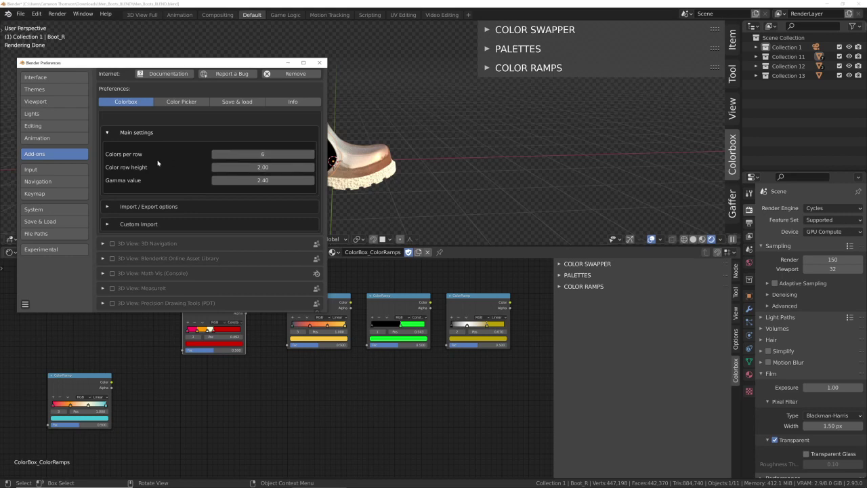
Expand the Palettes section in the 3D viewport and set Colorbox's Colors per row to 8.
{"action": "left_click", "coordinate": [263, 153]}
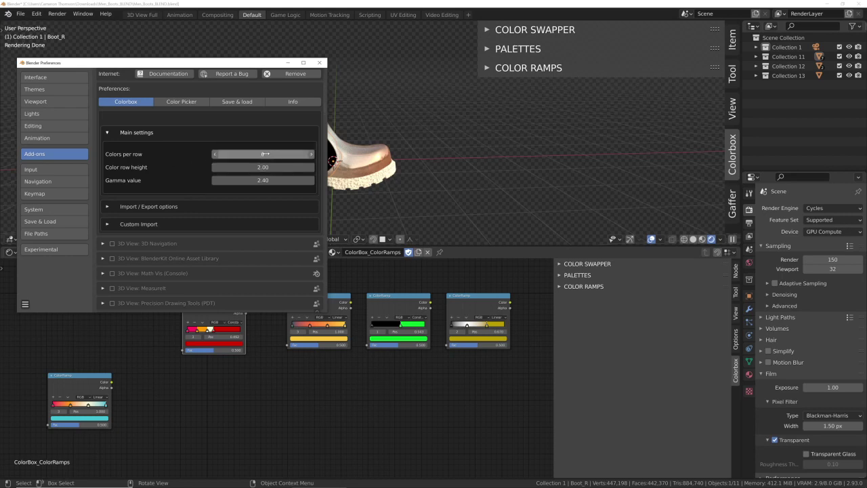
{"action": "left_click", "coordinate": [488, 50]}
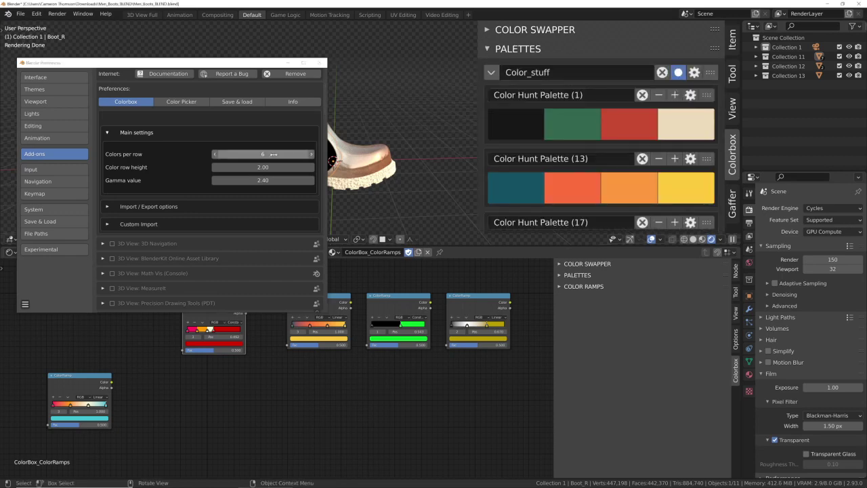
{"action": "mouse_move", "coordinate": [277, 153]}
{"action": "left_mouse_down"}
{"action": "mouse_move", "coordinate": [251, 154]}
{"action": "mouse_move", "coordinate": [284, 154]}
{"action": "left_mouse_up"}
Add eleven colors to Color Hunt Palette (1) in the Color_stuff collection.
{"action": "left_click", "coordinate": [675, 94]}
{"action": "left_click", "coordinate": [674, 95]}
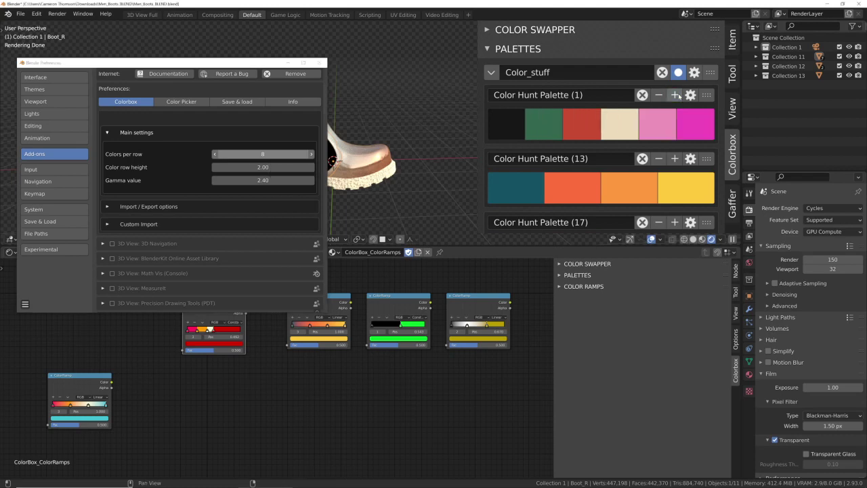
{"action": "left_click", "coordinate": [675, 94]}
{"action": "left_click", "coordinate": [674, 94]}
{"action": "left_click", "coordinate": [675, 95]}
{"action": "left_click", "coordinate": [678, 96]}
{"action": "left_click", "coordinate": [678, 96]}
{"action": "left_click", "coordinate": [677, 95]}
{"action": "left_click", "coordinate": [677, 95]}
{"action": "left_click", "coordinate": [678, 96]}
{"action": "left_click", "coordinate": [678, 95]}
Set Colors per row to 20 and add eight more colors to Color Hunt Palette (1).
{"action": "left_click_drag", "start_coordinate": [258, 154], "coordinate": [298, 153]}
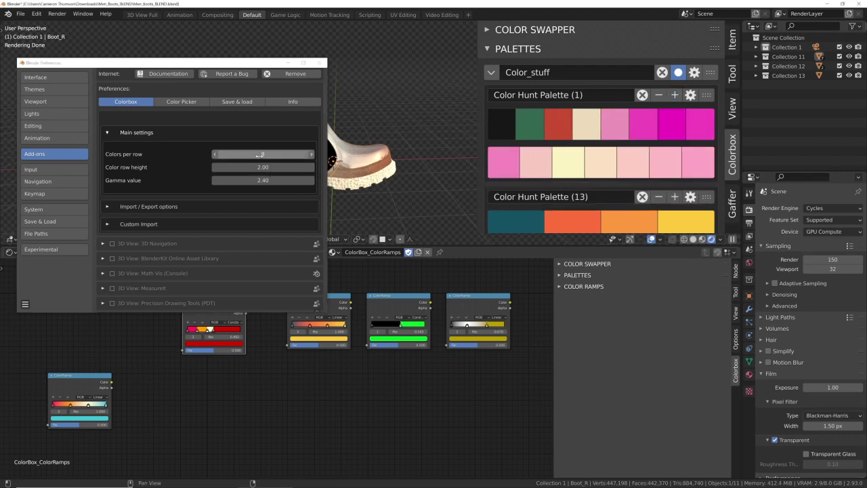
{"action": "left_click", "coordinate": [675, 95]}
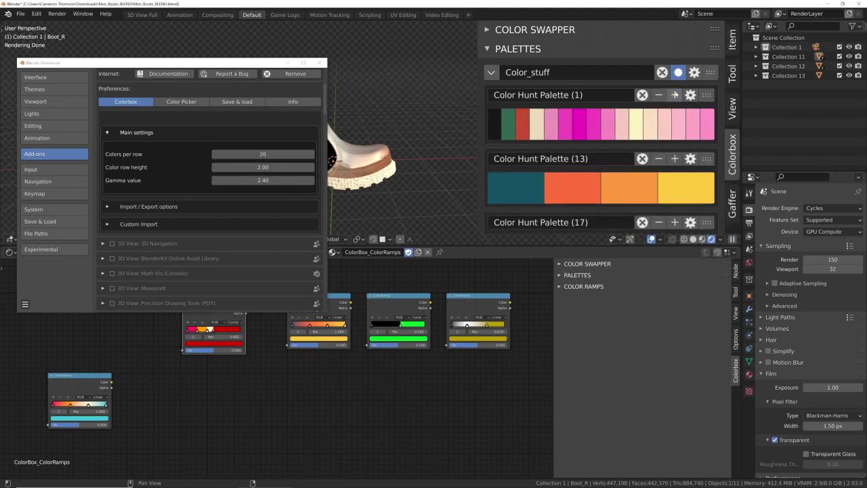
{"action": "left_click", "coordinate": [675, 94]}
{"action": "left_click", "coordinate": [676, 95]}
{"action": "left_click", "coordinate": [676, 94]}
{"action": "left_click", "coordinate": [675, 95]}
{"action": "left_click", "coordinate": [675, 95]}
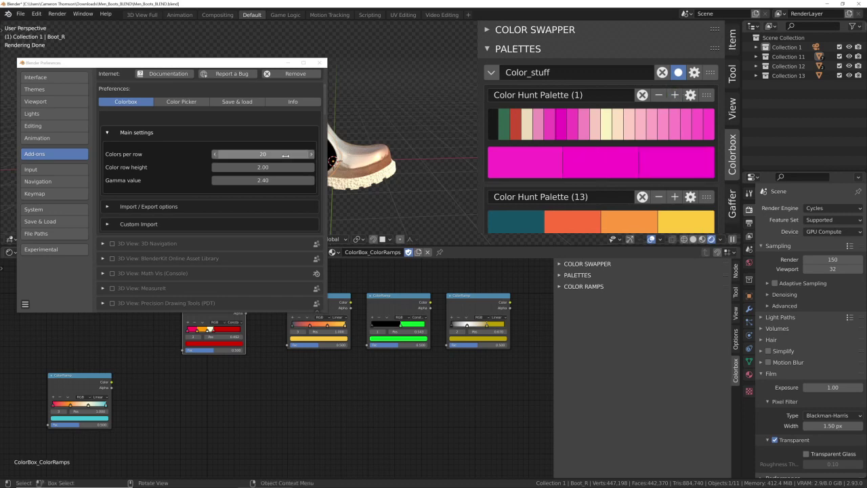
Set the Color row height to 3.08 and collapse the Main settings.
{"action": "left_click_drag", "start_coordinate": [271, 167], "coordinate": [301, 167]}
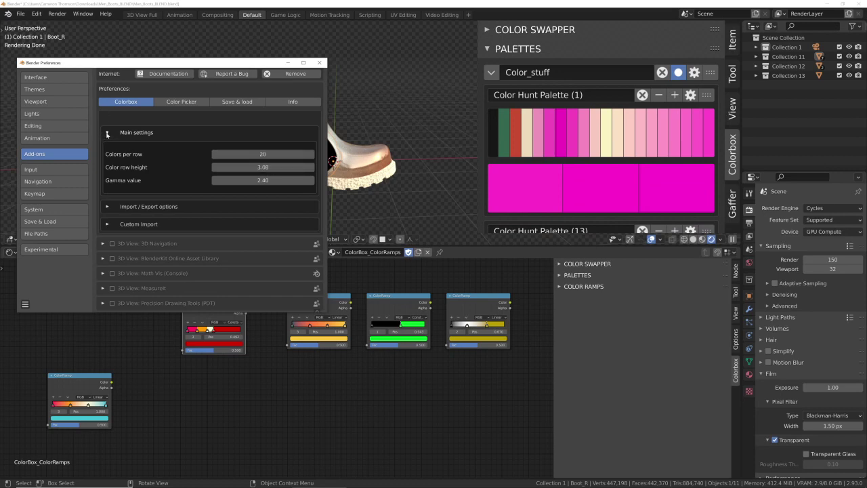
{"action": "left_click", "coordinate": [107, 133]}
Expand the Import / Export options and generate a .png from Color Hunt Palette (1).
{"action": "left_click", "coordinate": [107, 150]}
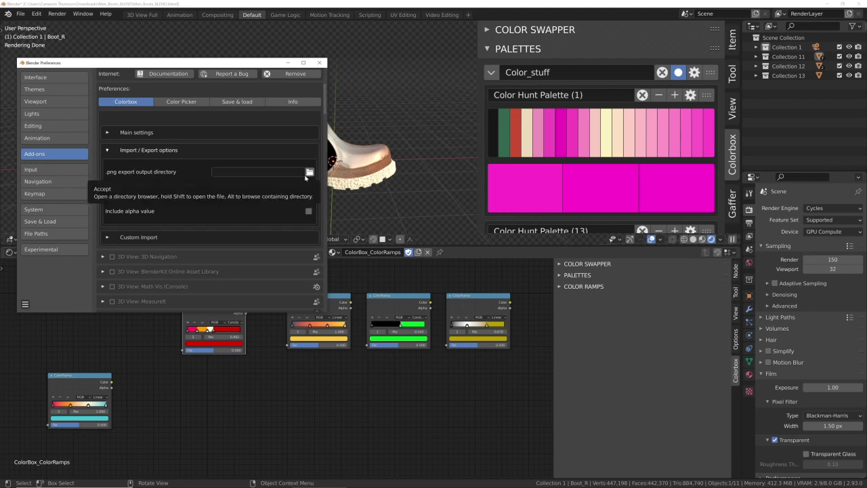
{"action": "left_click", "coordinate": [309, 172]}
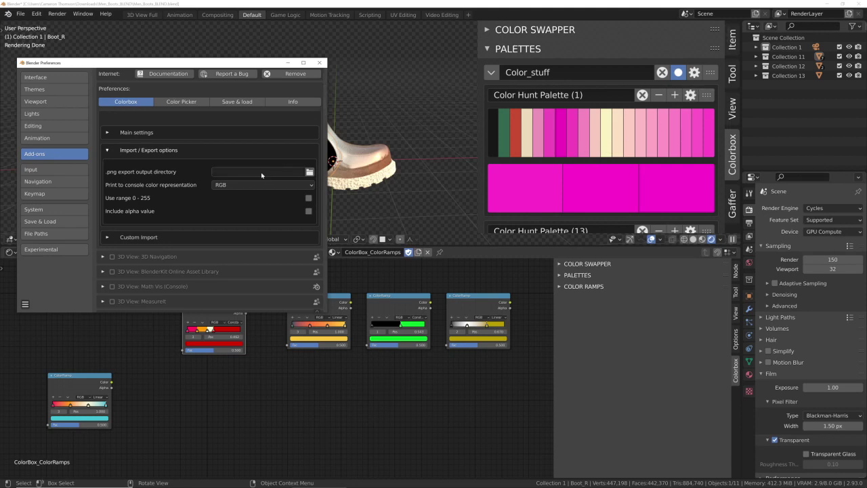
{"action": "left_click", "coordinate": [690, 95]}
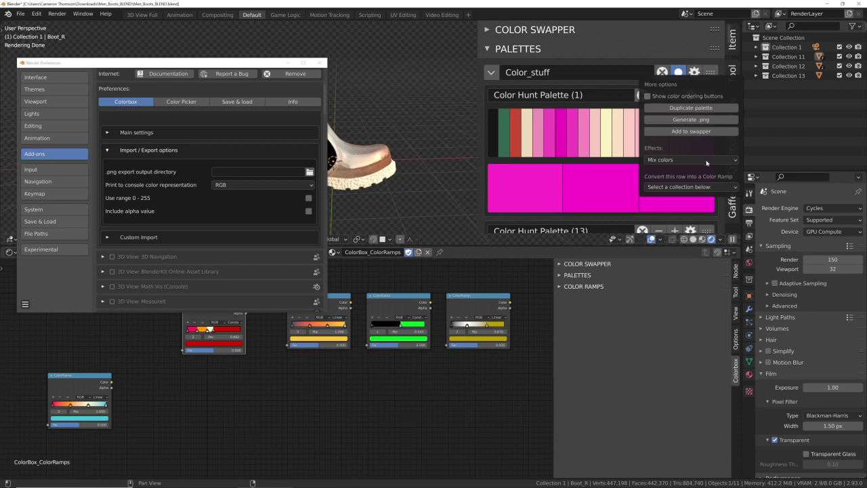
{"action": "left_click", "coordinate": [704, 123]}
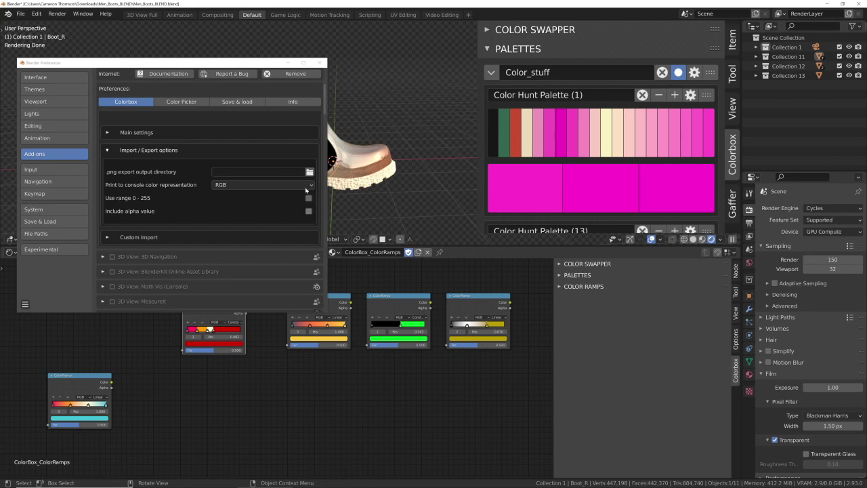
Review the Colorbox add-on's Custom Import, Color Picker, Save & load and Info preferences.
{"action": "left_click", "coordinate": [107, 150]}
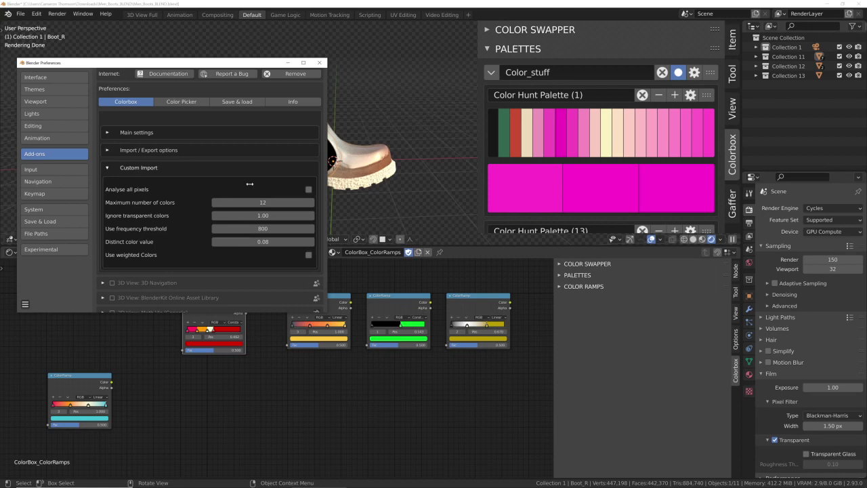
{"action": "left_click", "coordinate": [107, 168]}
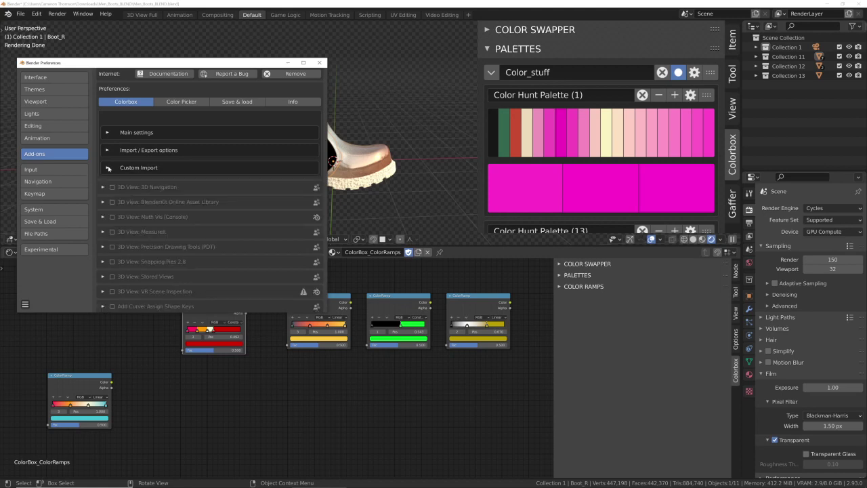
{"action": "left_click", "coordinate": [187, 103]}
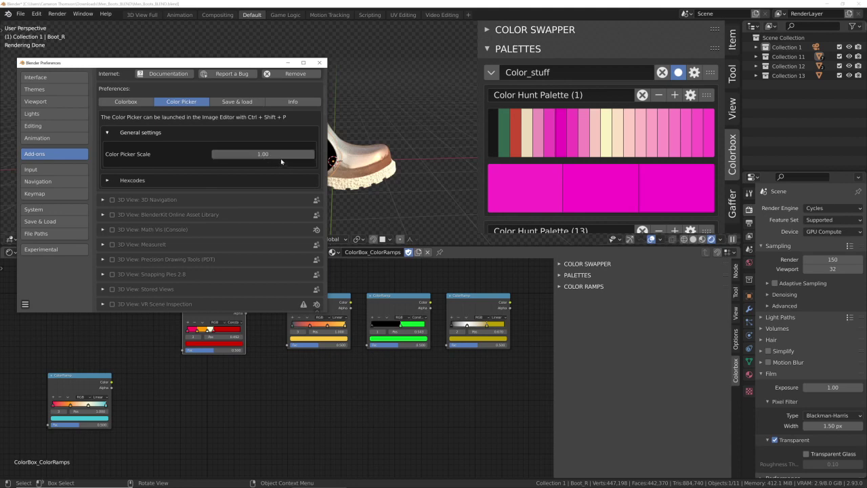
{"action": "left_click", "coordinate": [237, 102]}
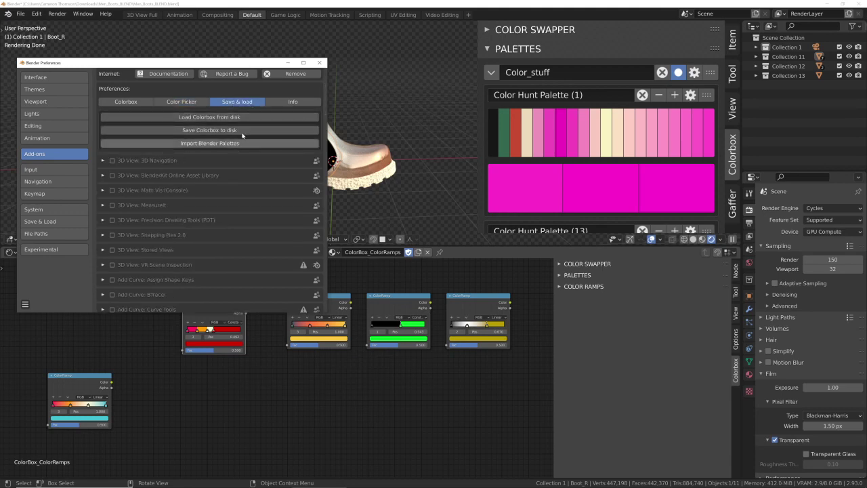
{"action": "left_click", "coordinate": [293, 101]}
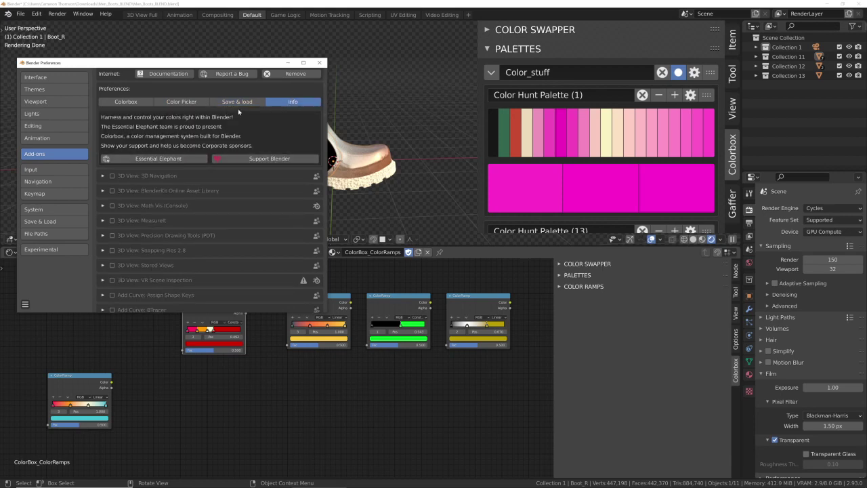
{"action": "left_click", "coordinate": [180, 101]}
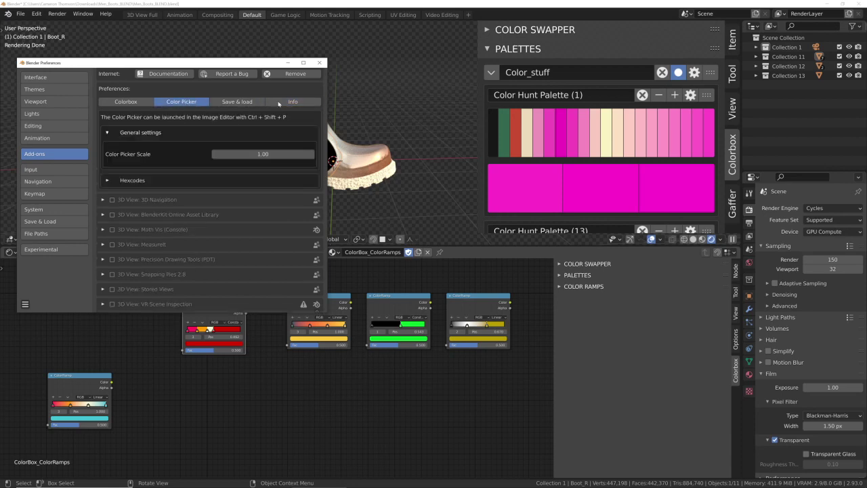
Minimize the preferences window and collapse the Color_stuff palette collection.
{"action": "left_click", "coordinate": [287, 63]}
{"action": "left_click", "coordinate": [11, 252]}
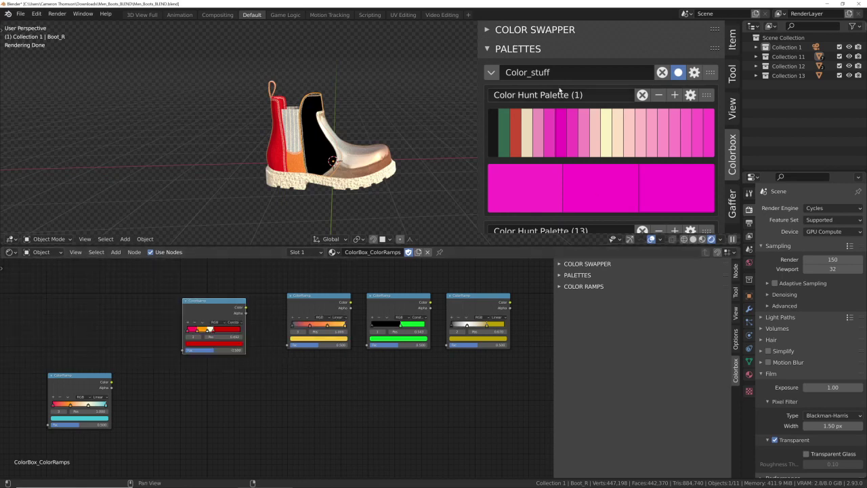
{"action": "left_click", "coordinate": [490, 72]}
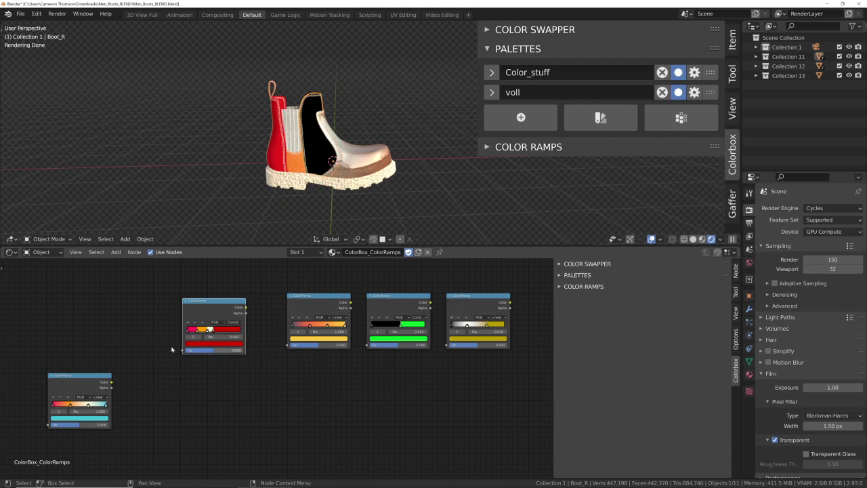
Switch the node editor area to the Image Editor and display abandoned_tank_farm_01_1k.hdr at a comfortable size.
{"action": "left_click", "coordinate": [11, 252]}
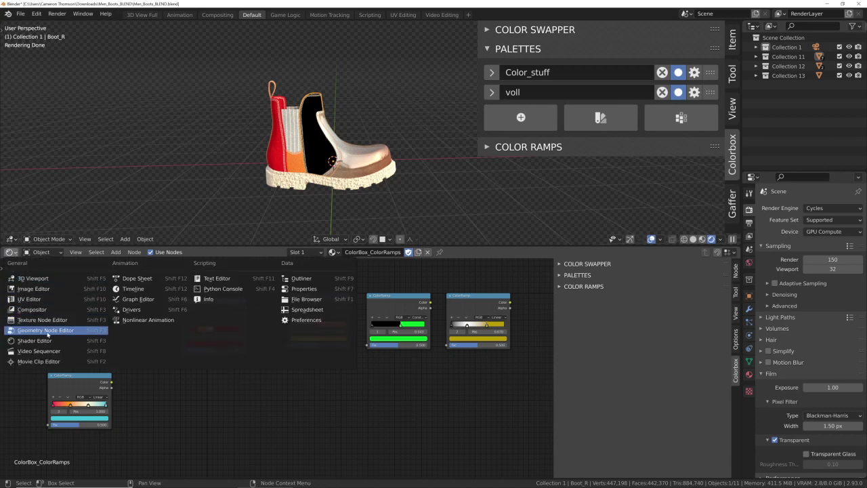
{"action": "left_click", "coordinate": [32, 289]}
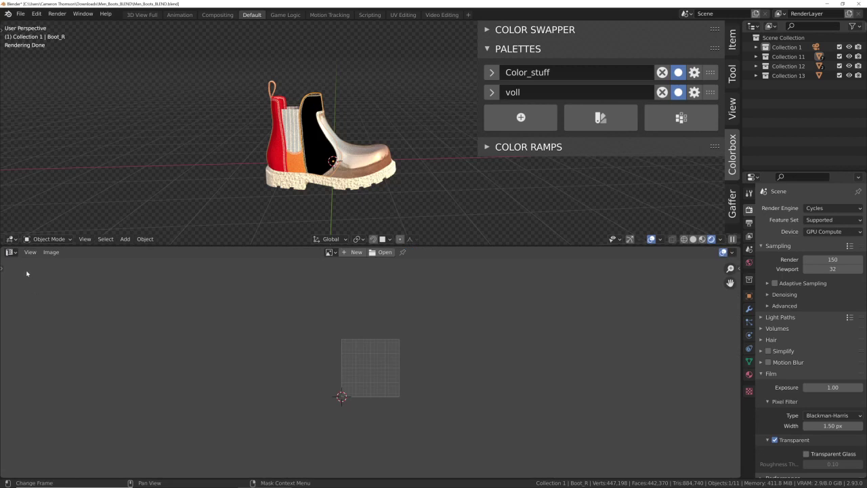
{"action": "left_click", "coordinate": [15, 255]}
{"action": "left_click", "coordinate": [30, 289]}
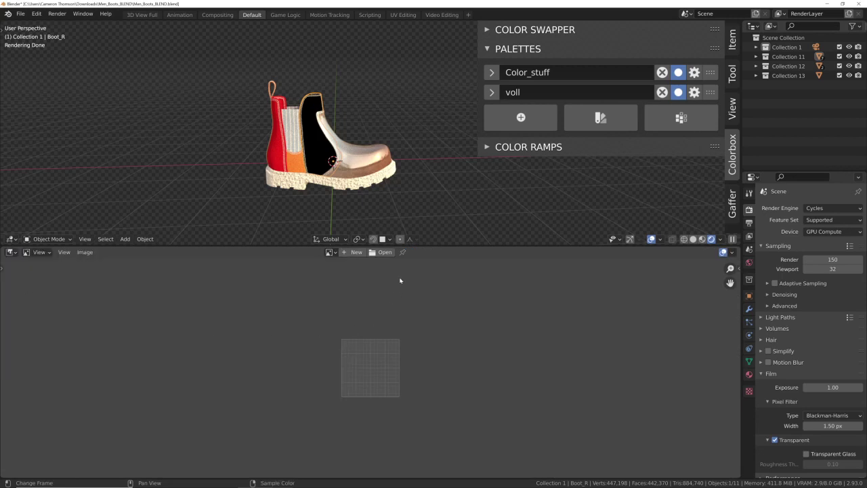
{"action": "left_click", "coordinate": [331, 252]}
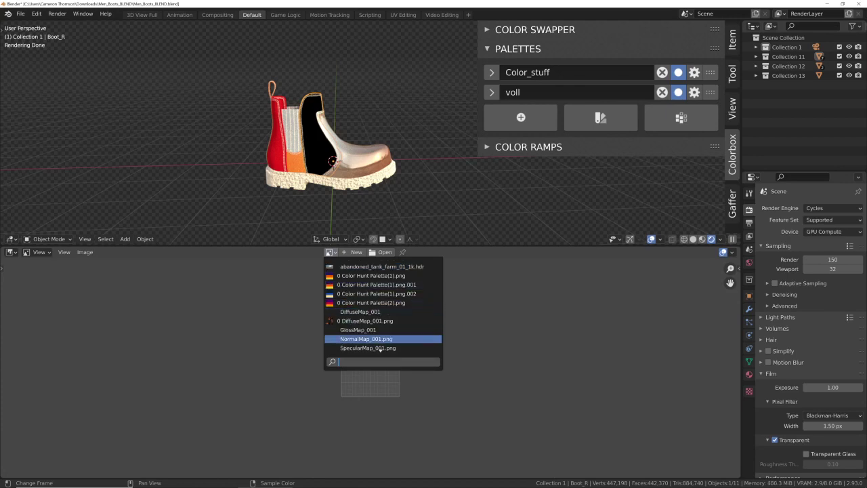
{"action": "left_click", "coordinate": [350, 268]}
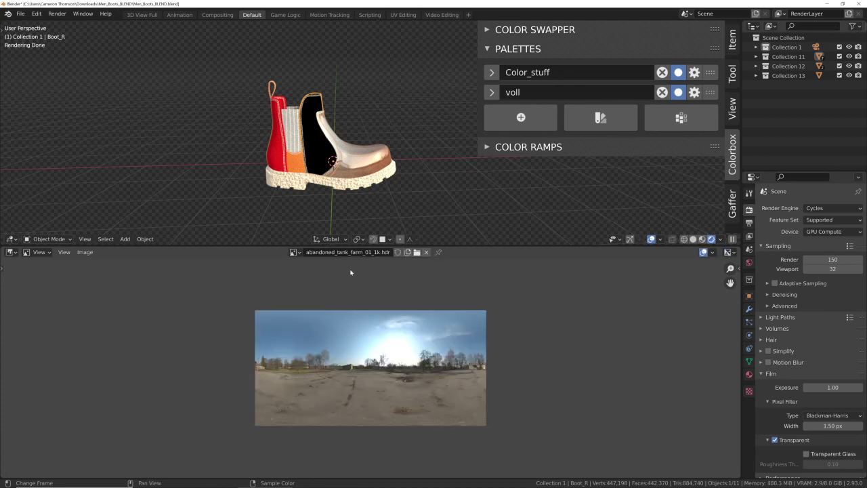
{"action": "scroll", "coordinate": [378, 398], "scroll_direction": "up", "scroll_amount": 4}
{"action": "scroll", "coordinate": [378, 370], "scroll_direction": "down", "scroll_amount": 1}
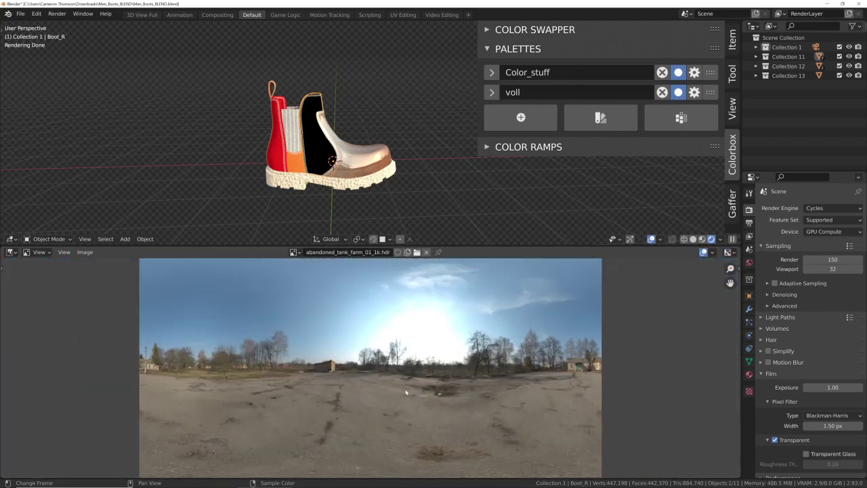
{"action": "scroll", "coordinate": [396, 381], "scroll_direction": "up", "scroll_amount": 1}
{"action": "scroll", "coordinate": [392, 380], "scroll_direction": "down", "scroll_amount": 3}
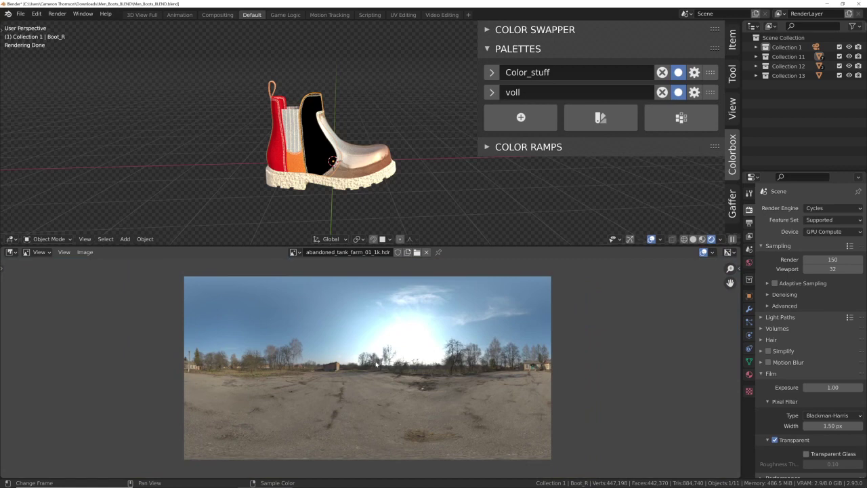
Launch the Color Picker on the image and sample colors from the dark blue sky across to the white glow around the sun.
{"action": "right_click", "coordinate": [376, 364]}
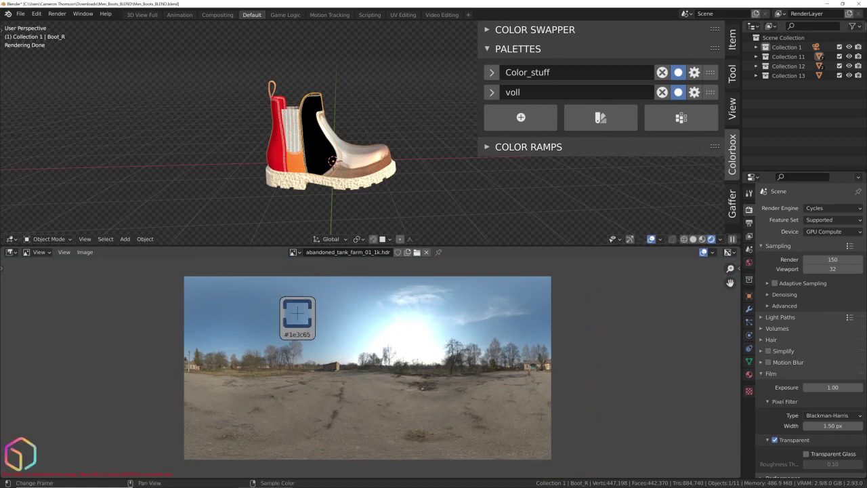
{"action": "right_click_drag", "start_coordinate": [67, 407], "coordinate": [188, 332]}
{"action": "right_click_drag", "start_coordinate": [474, 349], "coordinate": [220, 321]}
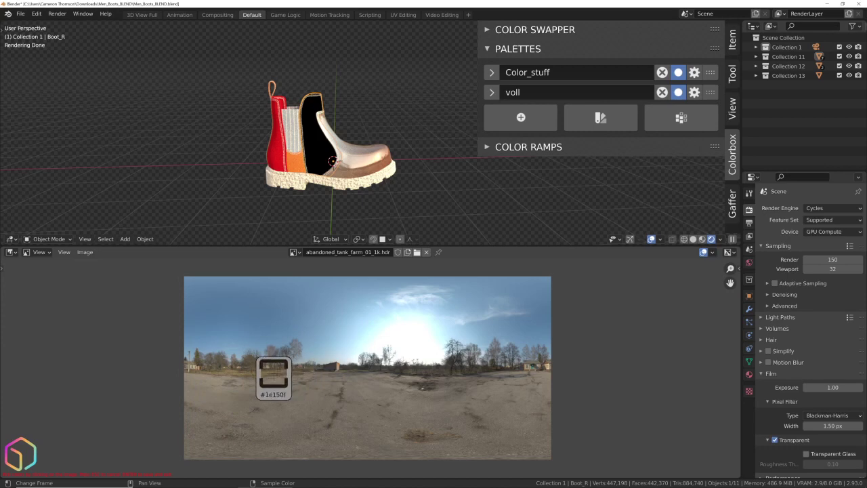
{"action": "left_click", "coordinate": [214, 312]}
{"action": "left_click", "coordinate": [277, 311]}
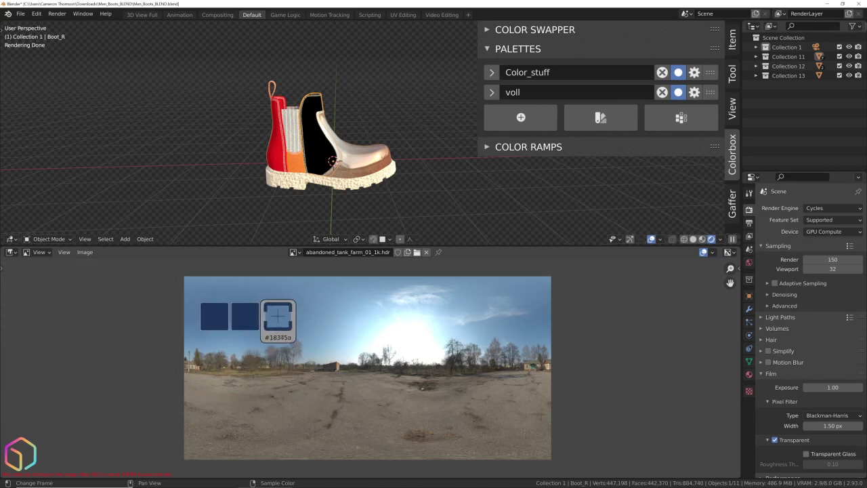
{"action": "left_click", "coordinate": [305, 311]}
{"action": "left_click", "coordinate": [359, 329]}
{"action": "left_click", "coordinate": [397, 339]}
{"action": "left_click", "coordinate": [406, 349]}
{"action": "left_click", "coordinate": [418, 359]}
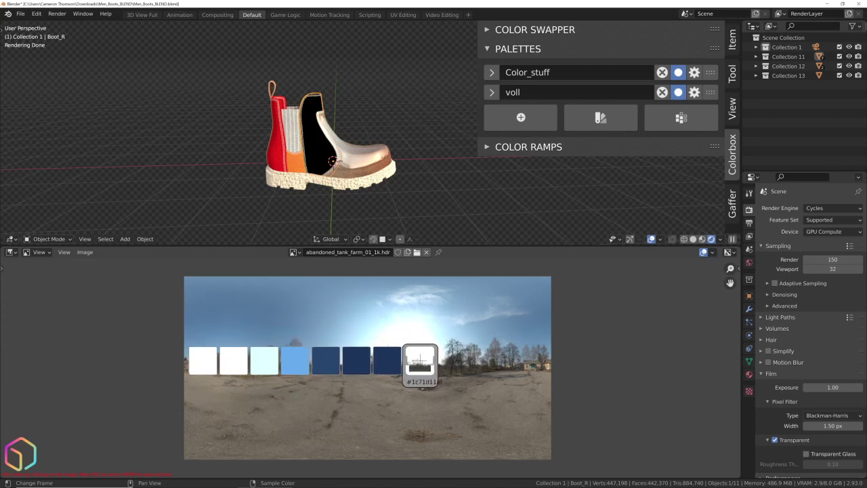
Sample six dark brown and gray tones from the ground and horizon of the image.
{"action": "left_click", "coordinate": [410, 369]}
{"action": "left_click", "coordinate": [397, 377]}
{"action": "left_click", "coordinate": [380, 384]}
{"action": "left_click", "coordinate": [369, 382]}
{"action": "left_click", "coordinate": [355, 378]}
{"action": "left_click", "coordinate": [346, 373]}
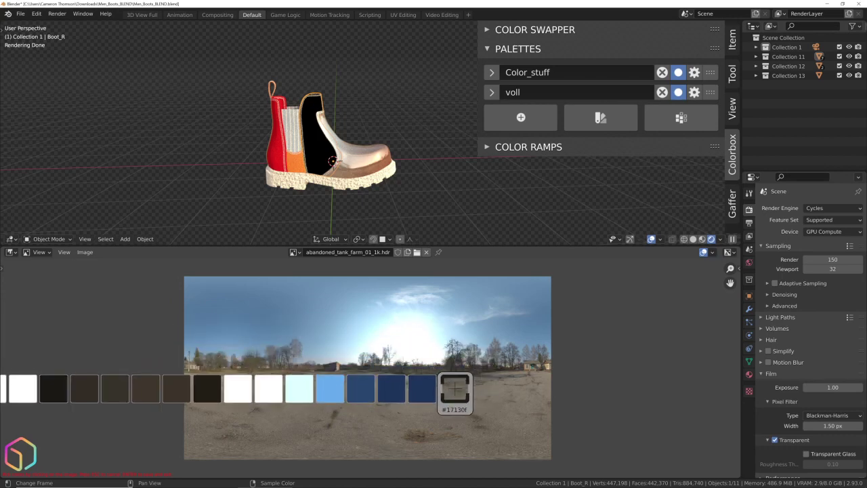
Sample a near-black horizon tone and three lighter sky blues, and store all picked colors as a palette.
{"action": "left_click", "coordinate": [363, 363]}
{"action": "left_click", "coordinate": [347, 349]}
{"action": "left_click", "coordinate": [338, 346]}
{"action": "left_click", "coordinate": [332, 344]}
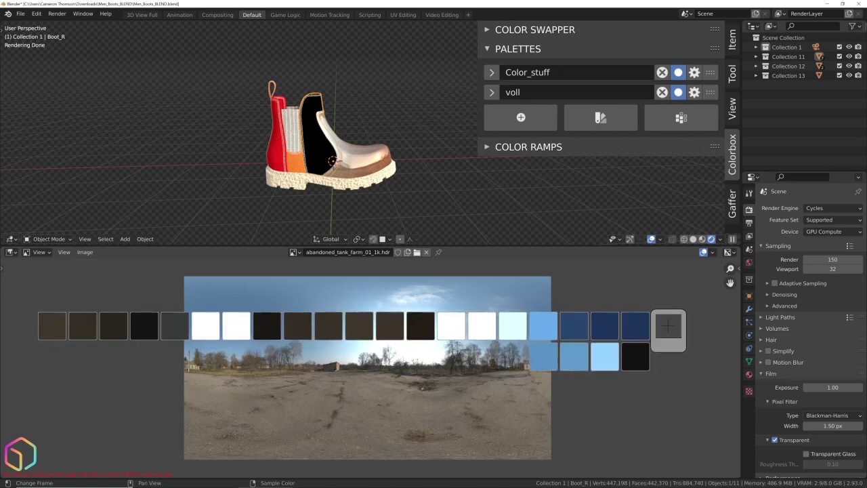
{"action": "key", "text": "Return"}
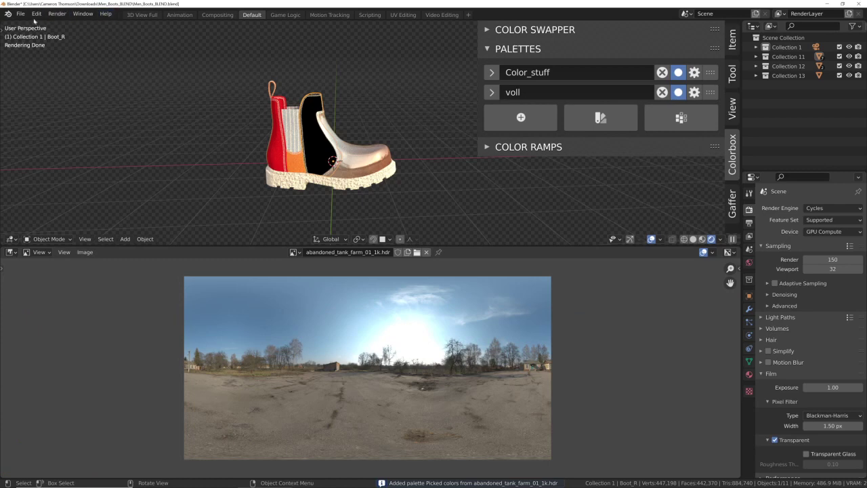
Convert the picked-colors palette row into a color ramp in the Da_ramps collection.
{"action": "scroll", "coordinate": [613, 169], "scroll_direction": "down", "scroll_amount": 1}
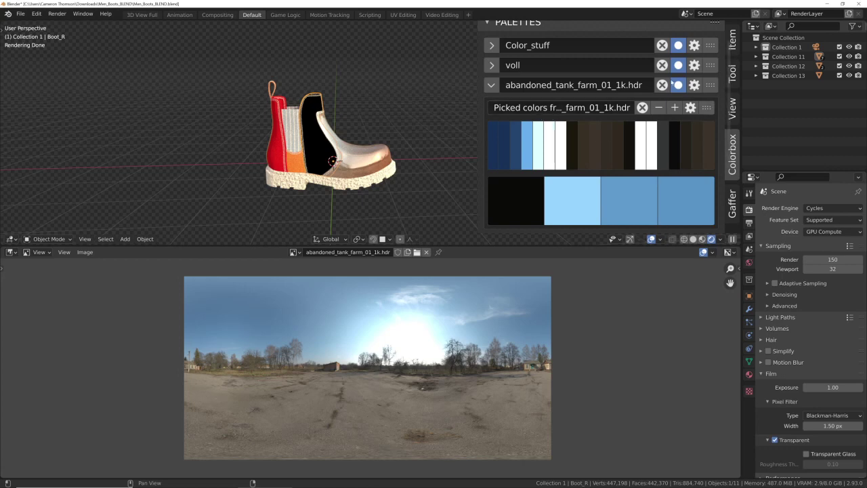
{"action": "left_click", "coordinate": [690, 107]}
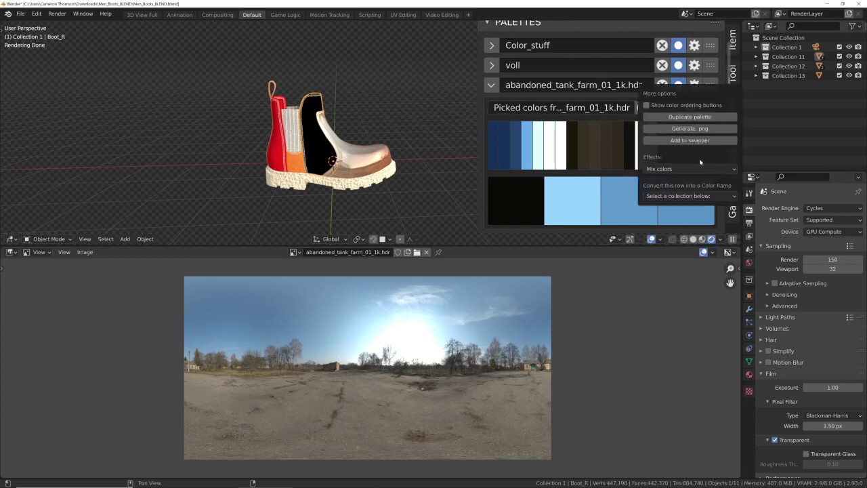
{"action": "left_click", "coordinate": [689, 196]}
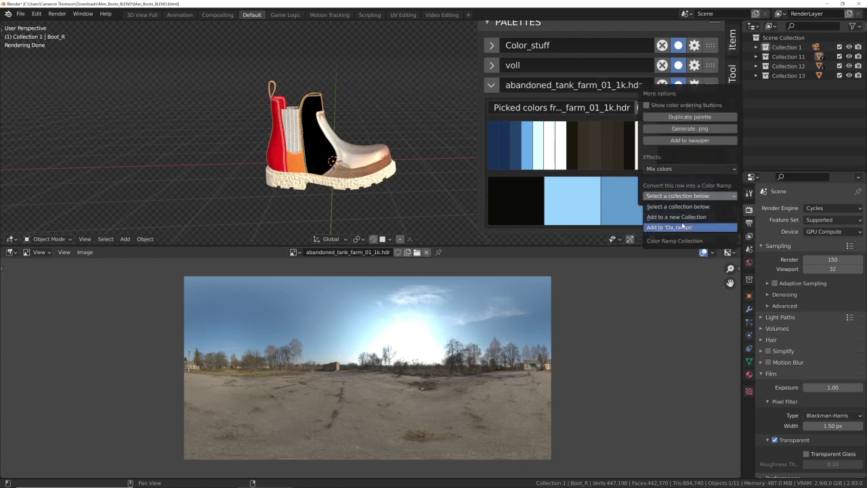
{"action": "left_click", "coordinate": [673, 228]}
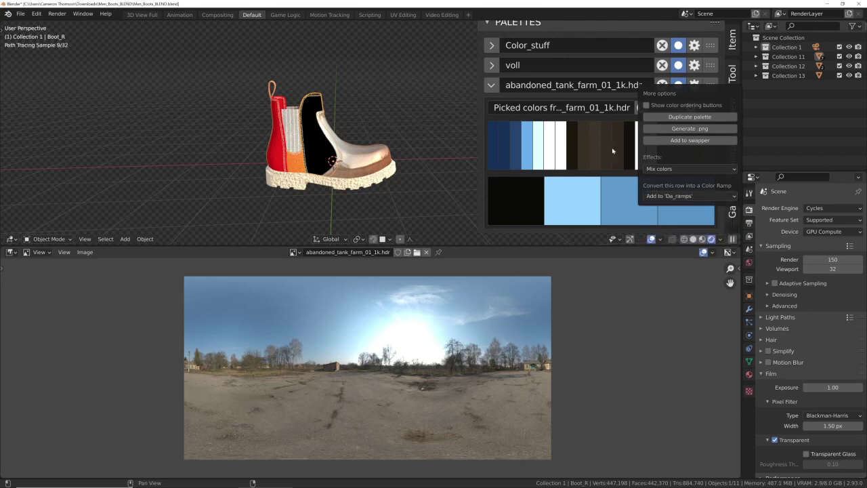
Collapse the abandoned_tank_farm_01_1k.hdr palettes and expand Da_ramps to examine the ramp made from the picked colors.
{"action": "left_click", "coordinate": [491, 85]}
{"action": "left_click", "coordinate": [487, 139]}
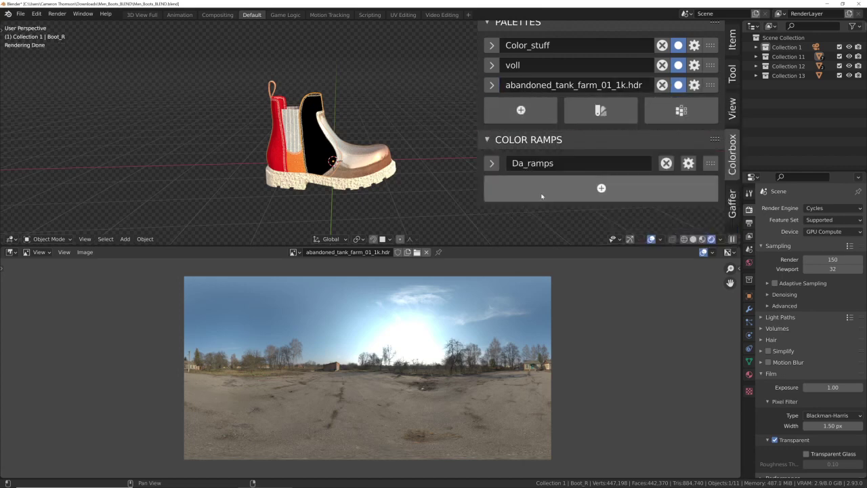
{"action": "left_click", "coordinate": [491, 163]}
{"action": "scroll", "coordinate": [570, 193], "scroll_direction": "down", "scroll_amount": 4}
{"action": "scroll", "coordinate": [569, 193], "scroll_direction": "down", "scroll_amount": 10}
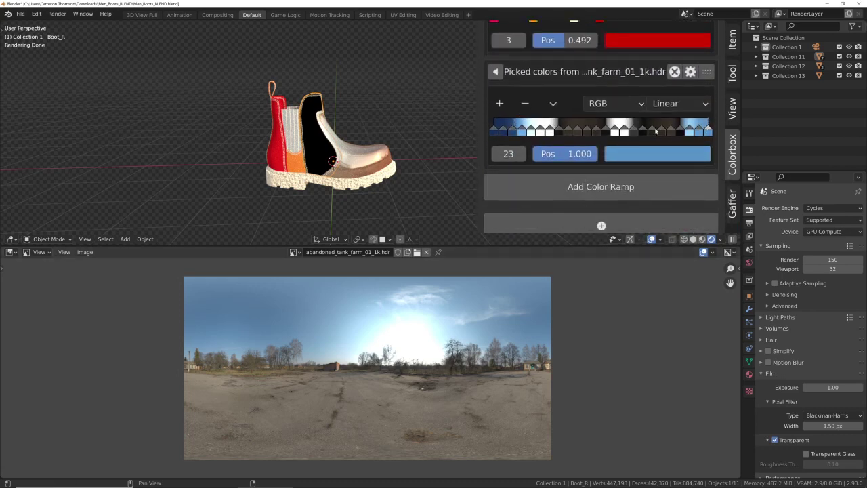
In the Colorbox preferences, set the Color Picker Scale to 2.50 and display hexcodes on colors after they have been picked.
{"action": "left_click", "coordinate": [24, 10]}
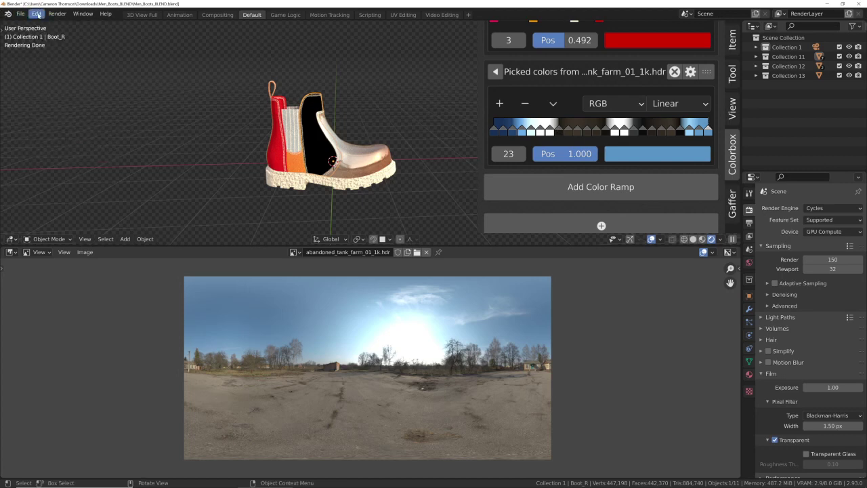
{"action": "left_click", "coordinate": [36, 13]}
{"action": "left_click", "coordinate": [73, 165]}
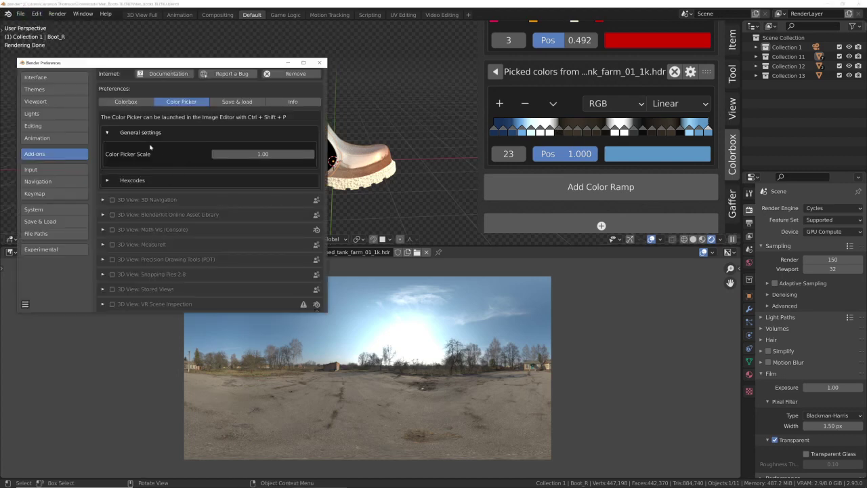
{"action": "left_click", "coordinate": [279, 156]}
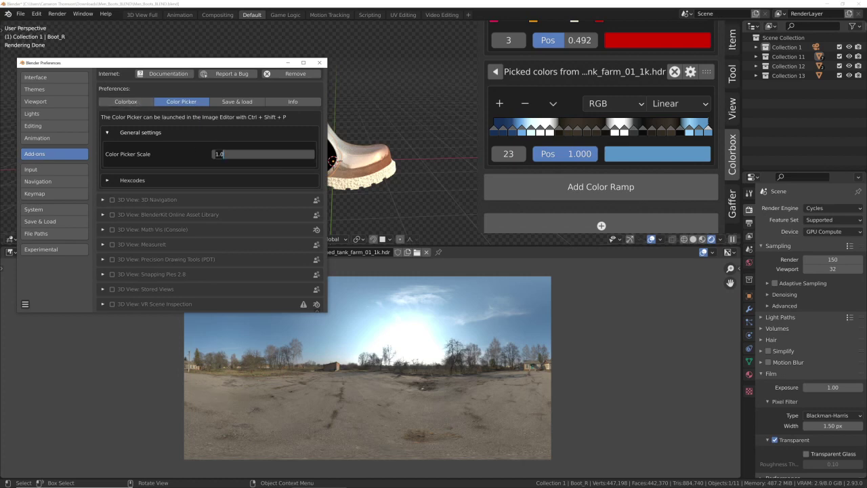
{"action": "key", "text": "Return"}
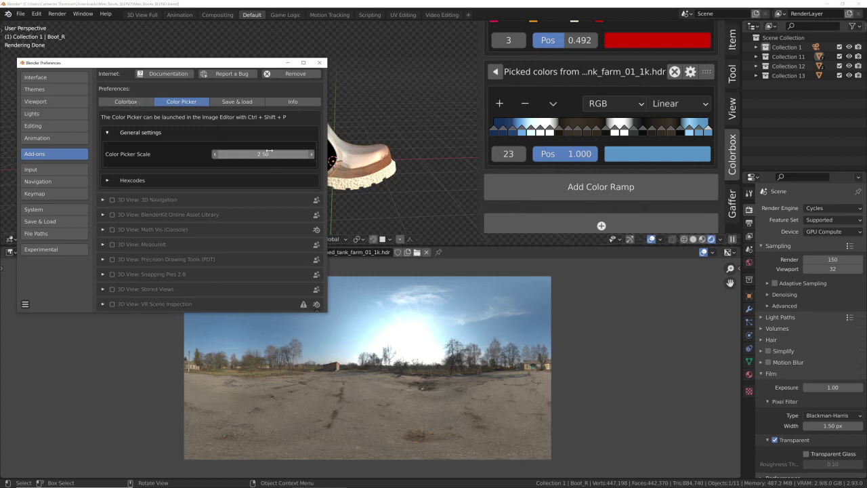
{"action": "left_click", "coordinate": [108, 181]}
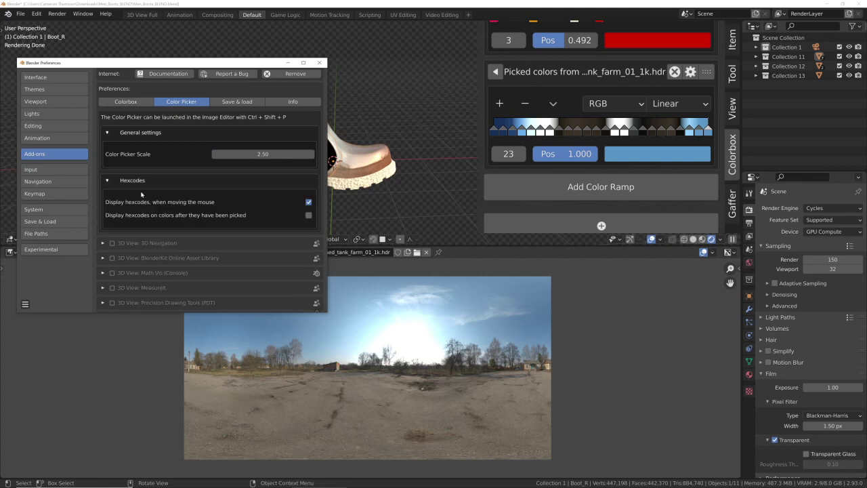
{"action": "left_click", "coordinate": [309, 215]}
Set Colors per row to 4 in Colorbox's Main settings, then save and close the preferences.
{"action": "left_click", "coordinate": [126, 101]}
{"action": "left_click", "coordinate": [107, 133]}
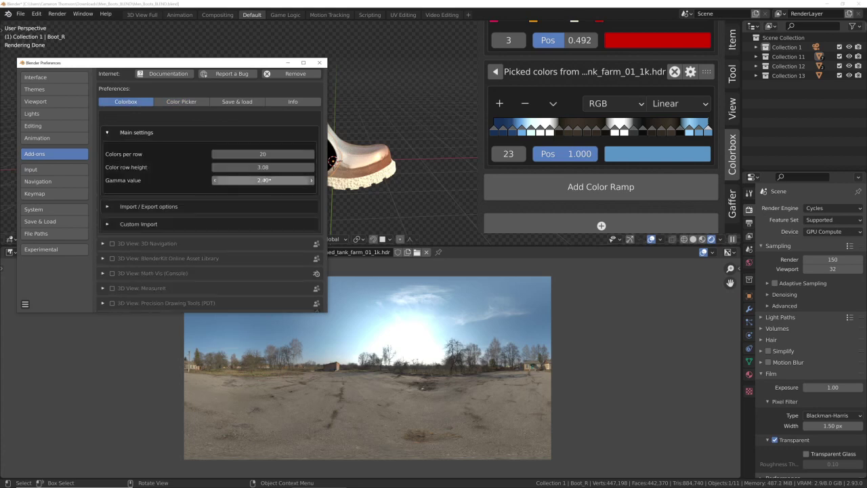
{"action": "left_click", "coordinate": [277, 153]}
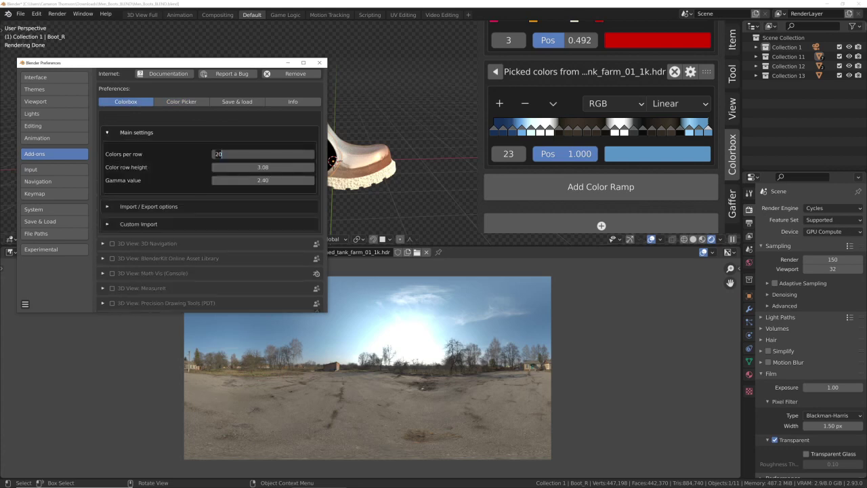
{"action": "type", "text": "4"}
{"action": "key", "text": "Return"}
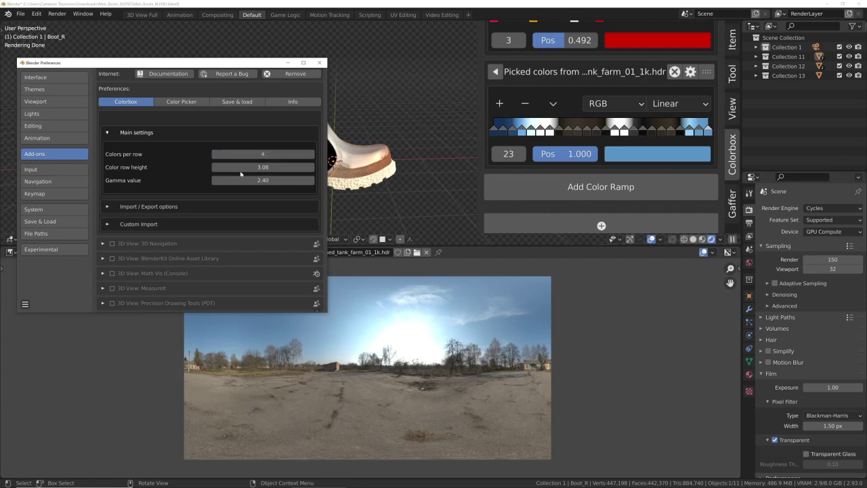
{"action": "left_click", "coordinate": [25, 304]}
{"action": "left_click", "coordinate": [41, 279]}
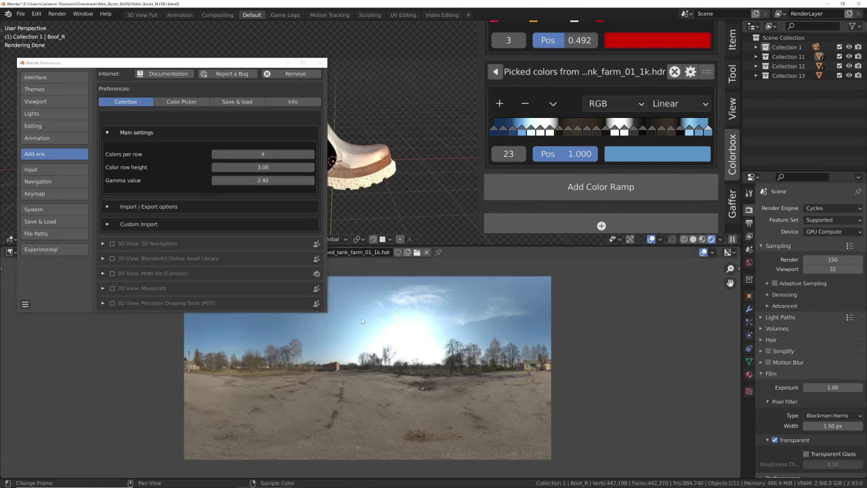
{"action": "left_click", "coordinate": [322, 62]}
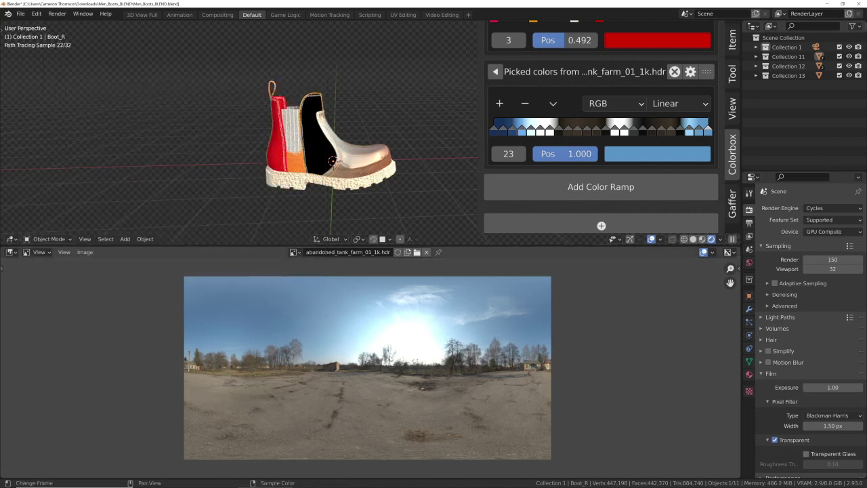
Pick a dozen sky and cloud colors from the abandoned_tank_farm_01_1k.hdr image with the Color Picker and save them as a palette.
{"action": "key", "text": "alt+c"}
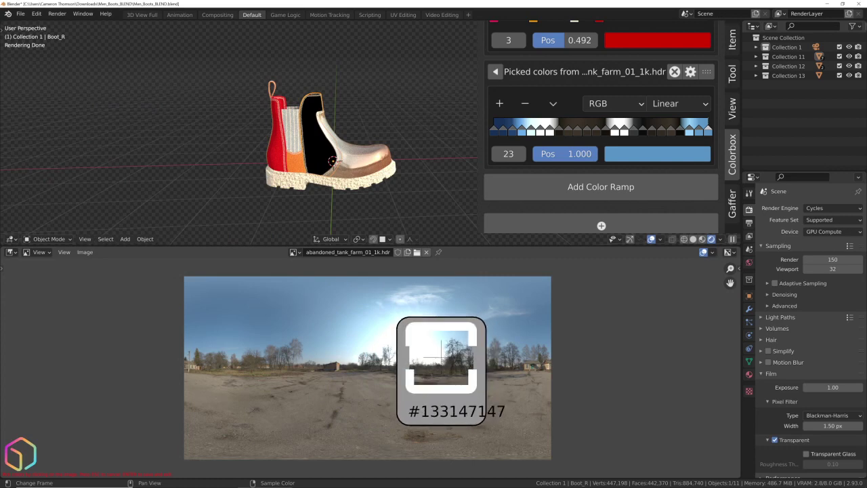
{"action": "left_click", "coordinate": [475, 324]}
{"action": "left_click", "coordinate": [474, 325]}
{"action": "left_click", "coordinate": [451, 322]}
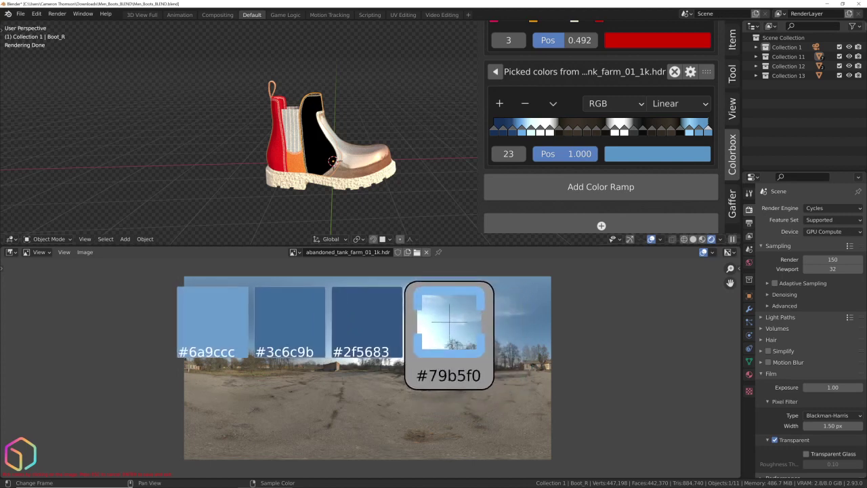
{"action": "left_click", "coordinate": [442, 319]}
{"action": "left_click", "coordinate": [433, 317]}
{"action": "left_click", "coordinate": [403, 321]}
{"action": "left_click", "coordinate": [387, 315]}
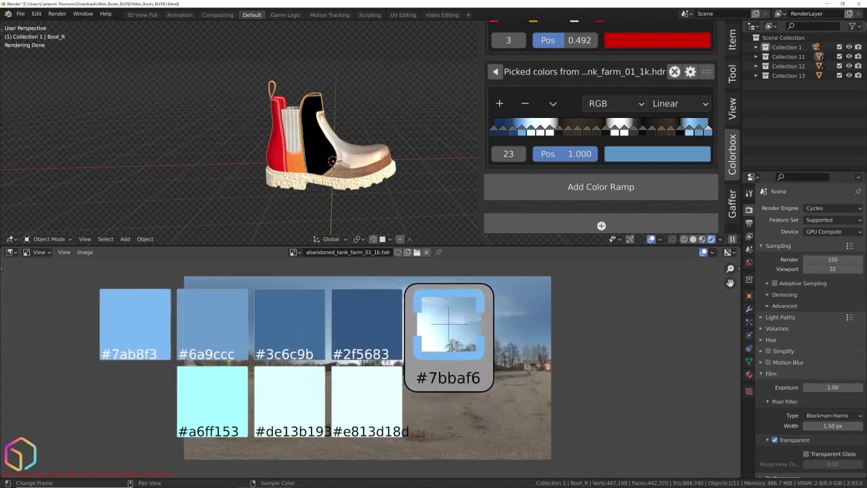
{"action": "left_click", "coordinate": [447, 316]}
{"action": "left_click", "coordinate": [490, 319]}
{"action": "left_click", "coordinate": [467, 335]}
{"action": "left_click", "coordinate": [408, 333]}
{"action": "left_click", "coordinate": [380, 326]}
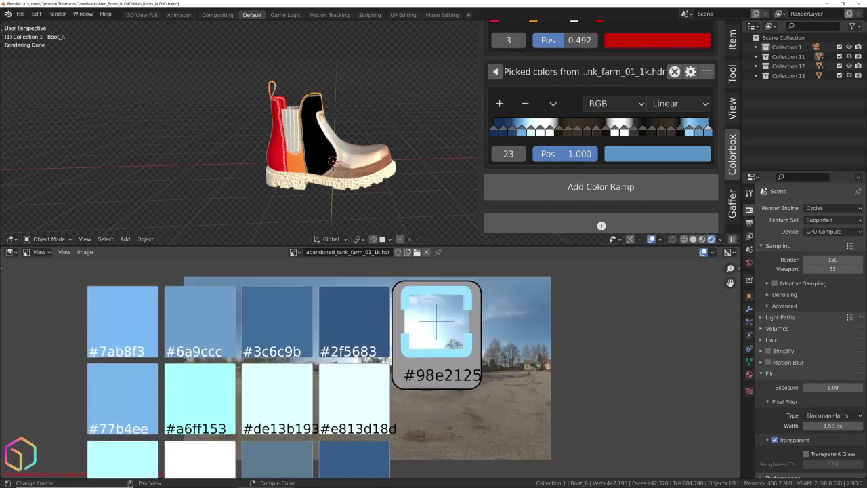
{"action": "key", "text": "Return"}
Examine the color rows of the newly picked abandoned_tank_farm_01_1k.hdr palette, and collapse that palette.
{"action": "scroll", "coordinate": [567, 207], "scroll_direction": "up", "scroll_amount": 10}
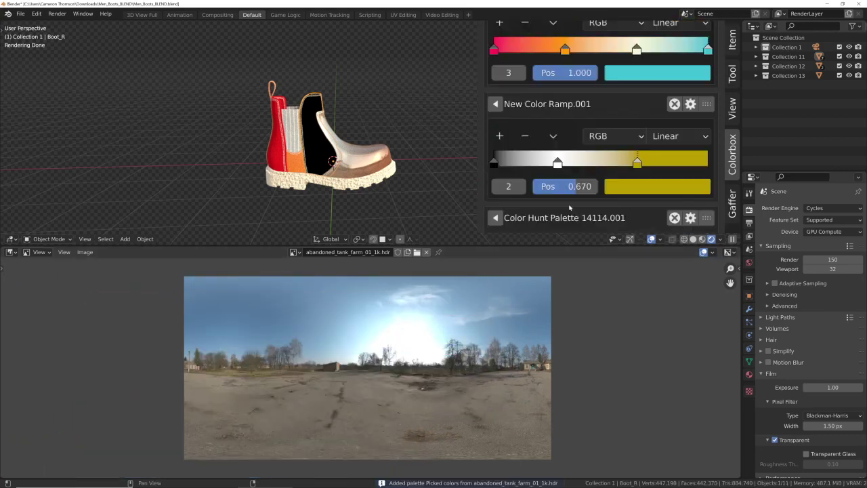
{"action": "scroll", "coordinate": [562, 170], "scroll_direction": "down", "scroll_amount": 2}
{"action": "scroll", "coordinate": [572, 134], "scroll_direction": "up", "scroll_amount": 4}
{"action": "scroll", "coordinate": [576, 115], "scroll_direction": "up", "scroll_amount": 10}
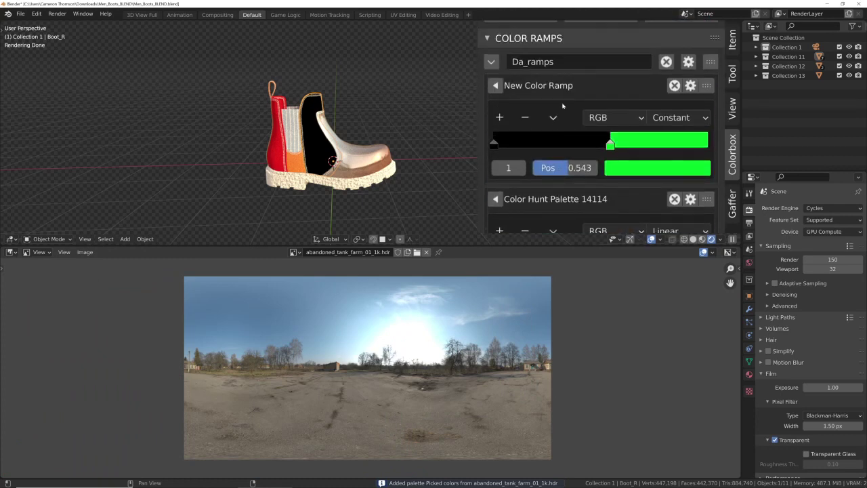
{"action": "scroll", "coordinate": [575, 97], "scroll_direction": "up", "scroll_amount": 5}
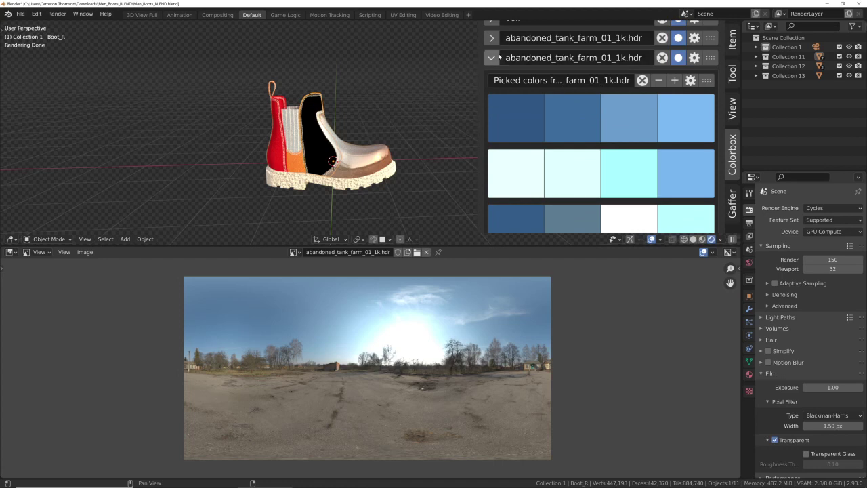
{"action": "left_click", "coordinate": [492, 57]}
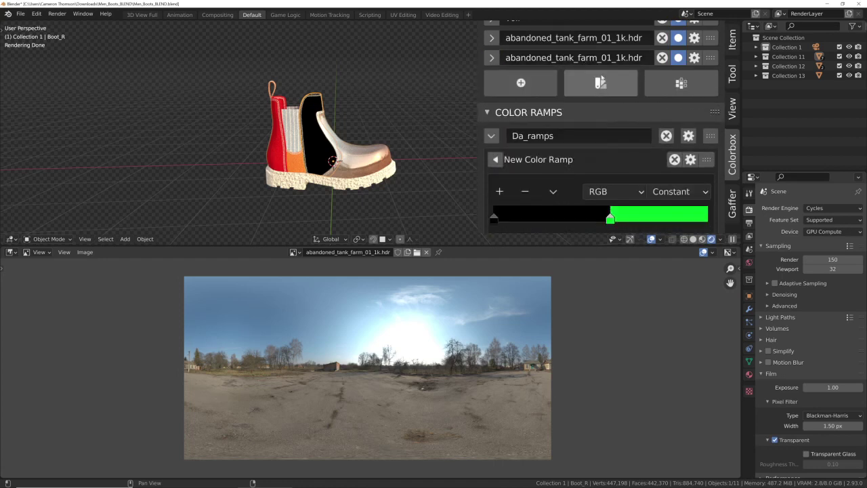
{"action": "scroll", "coordinate": [586, 67], "scroll_direction": "up", "scroll_amount": 4}
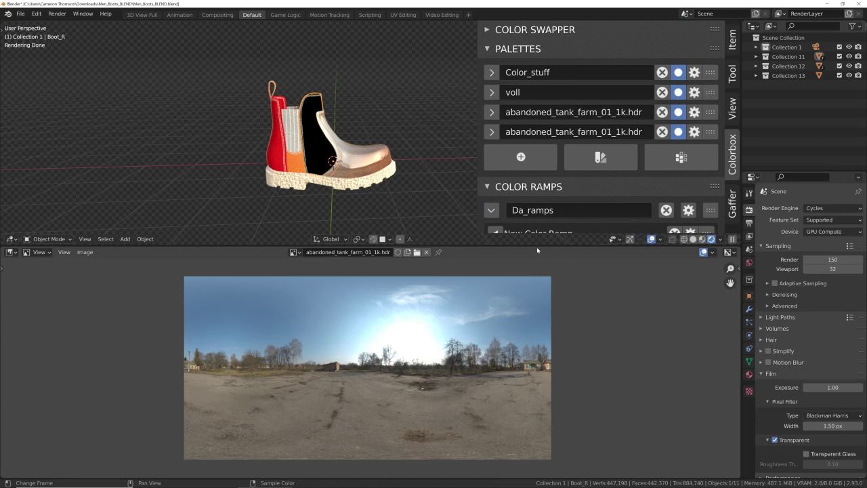
Enlarge the 3D viewport by shrinking the image editor, and view the boot at an angle from its toe side.
{"action": "left_click_drag", "start_coordinate": [542, 265], "coordinate": [541, 315]}
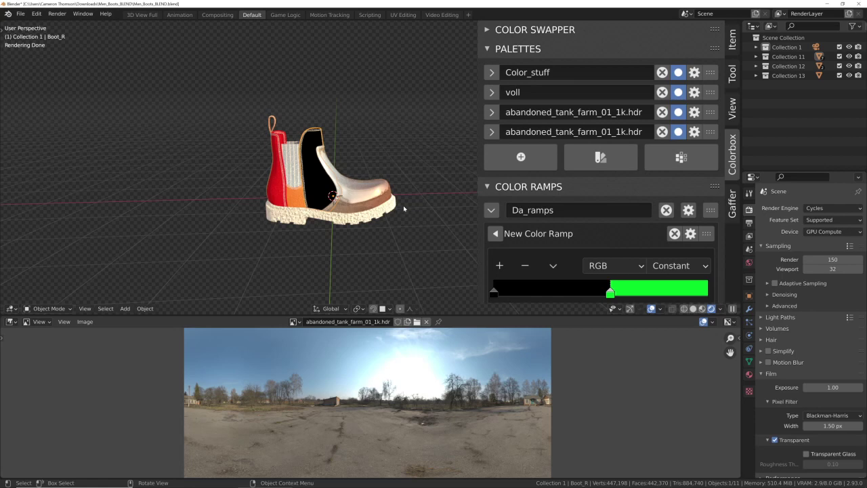
{"action": "middle_click_drag", "start_coordinate": [413, 205], "coordinate": [339, 201]}
{"action": "middle_click_drag", "start_coordinate": [361, 231], "coordinate": [345, 236]}
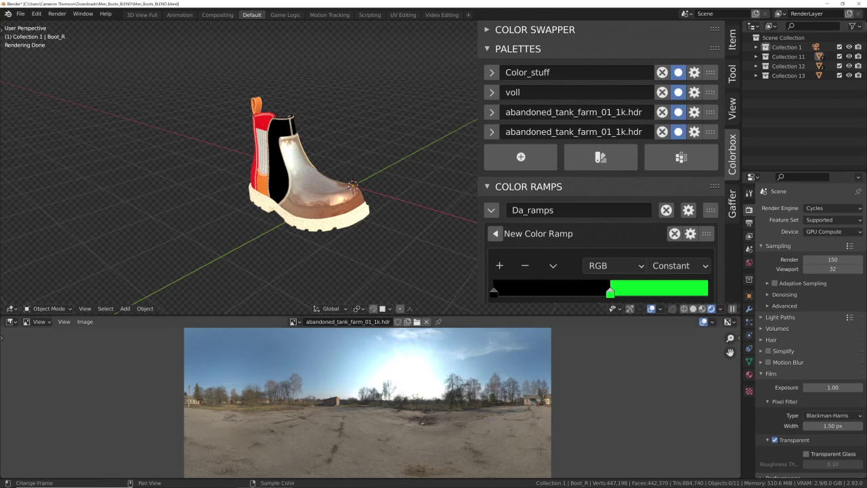
{"action": "left_click", "coordinate": [374, 481]}
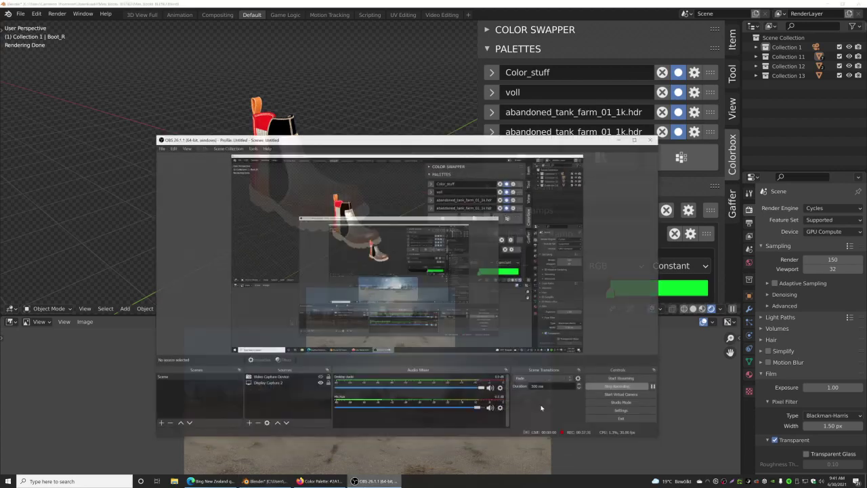